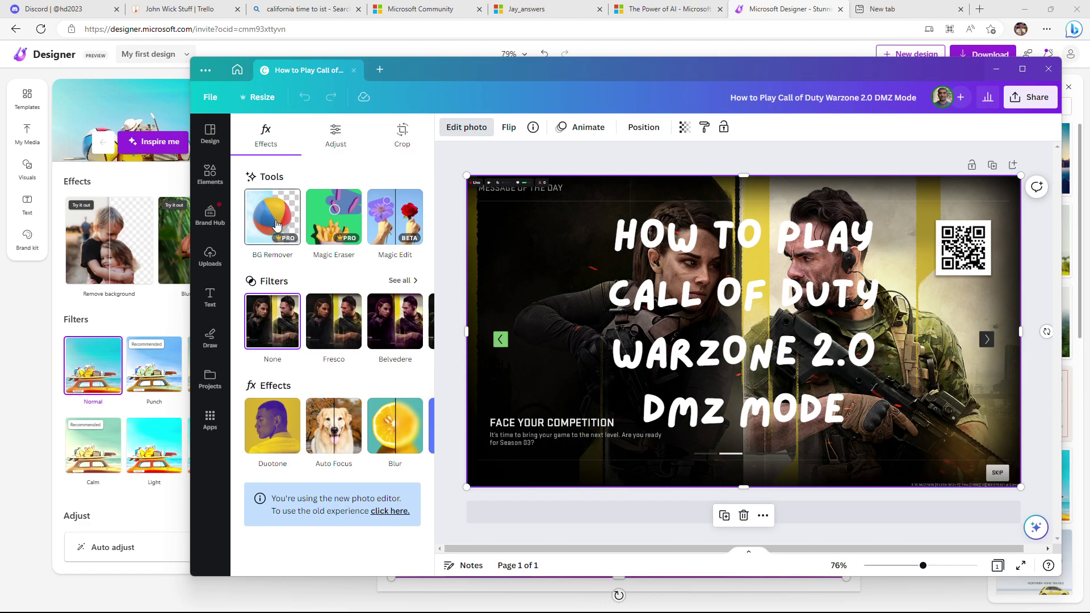
Move the Canva window out of the way, return to Microsoft Designer in the browser and start a new design
drag(404, 69, 543, 51)
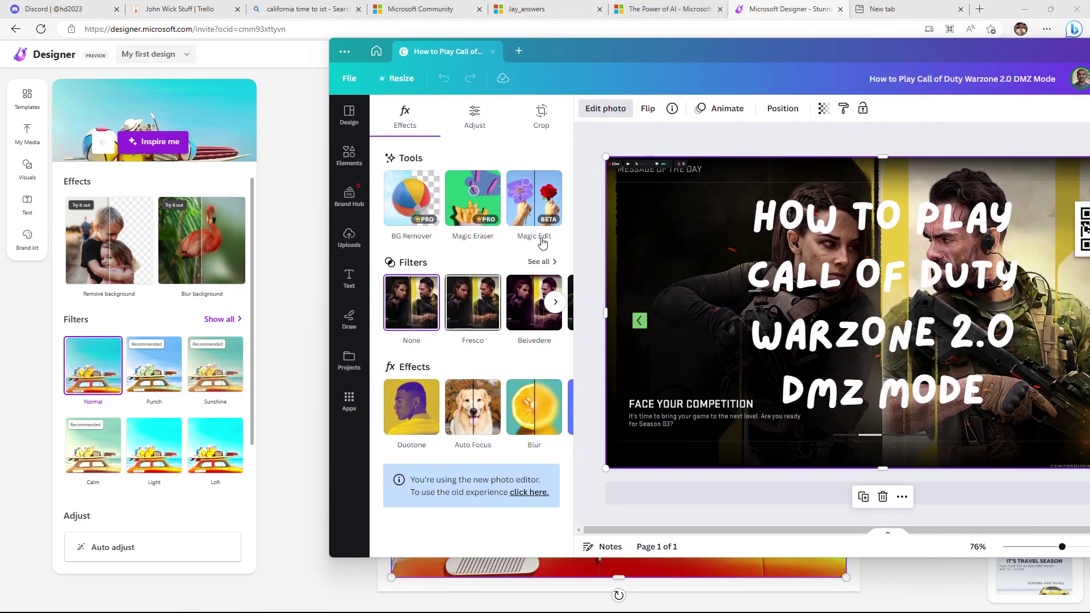
drag(636, 46, 419, 606)
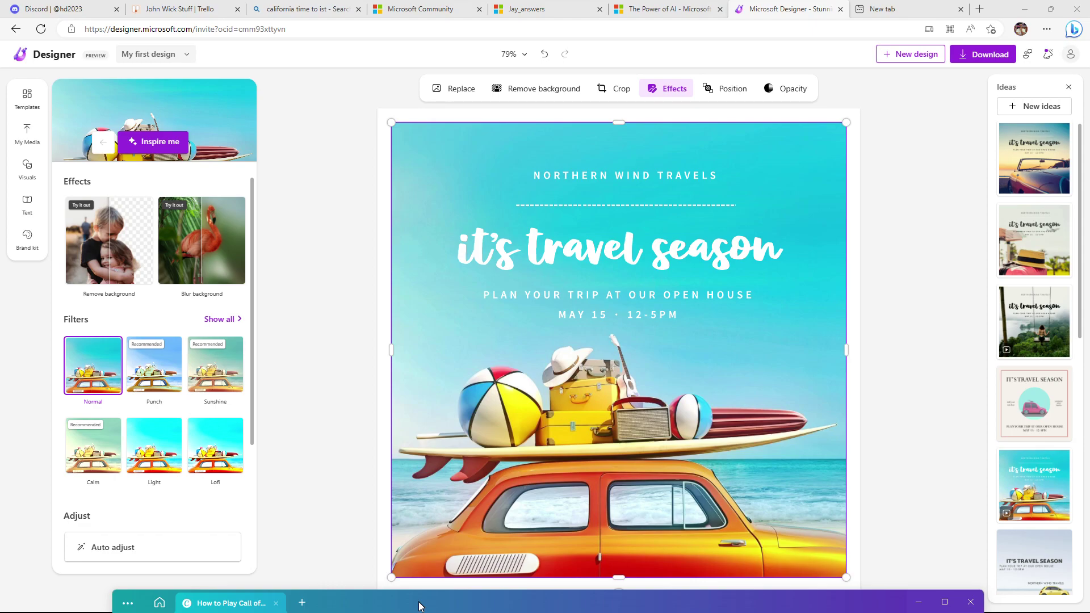
drag(419, 606, 428, 88)
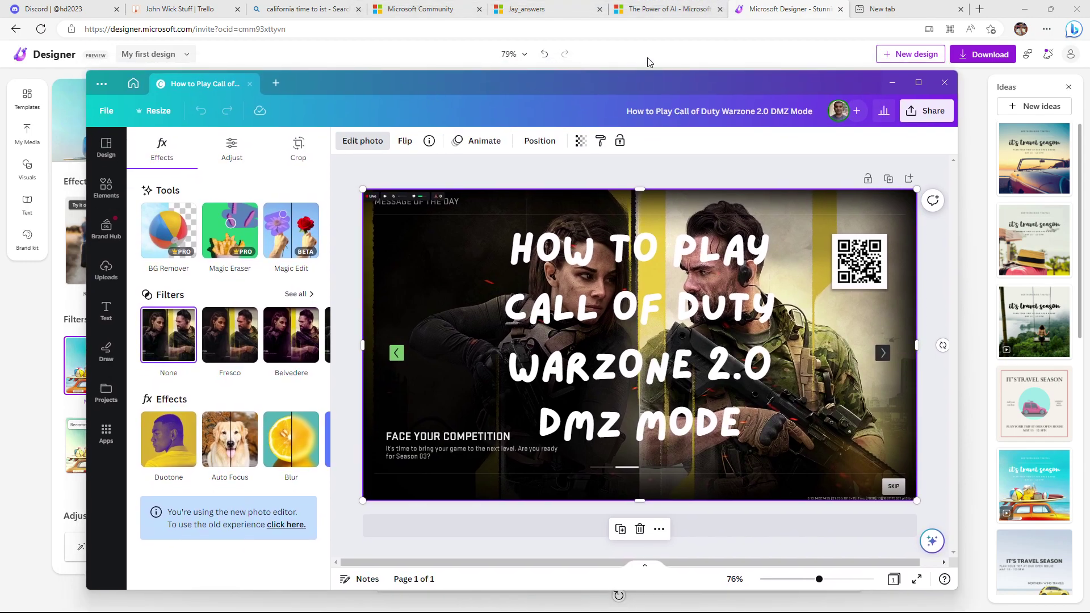
click(702, 55)
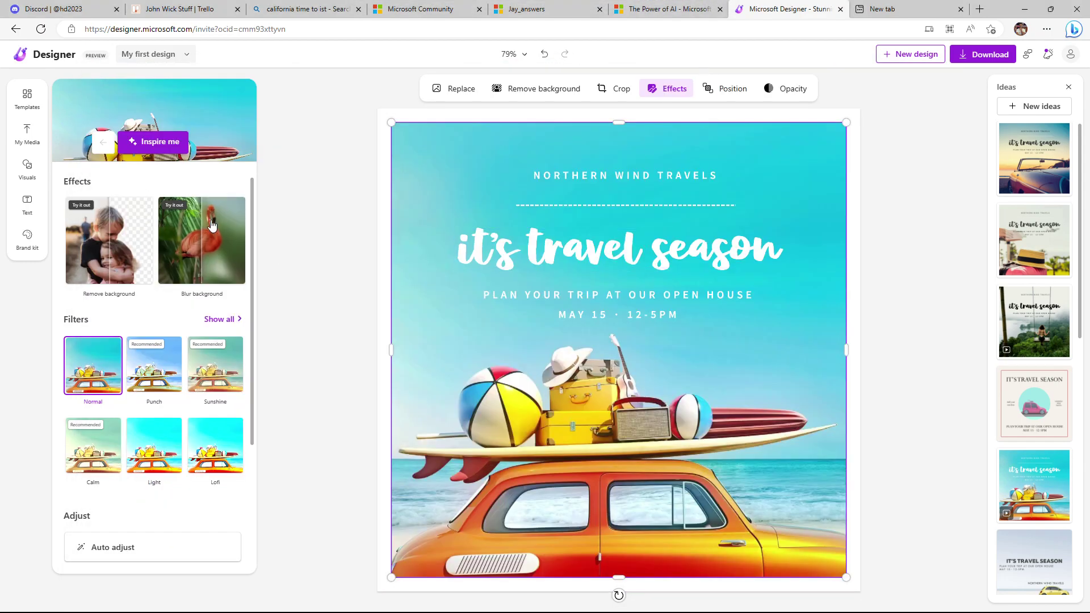
click(898, 55)
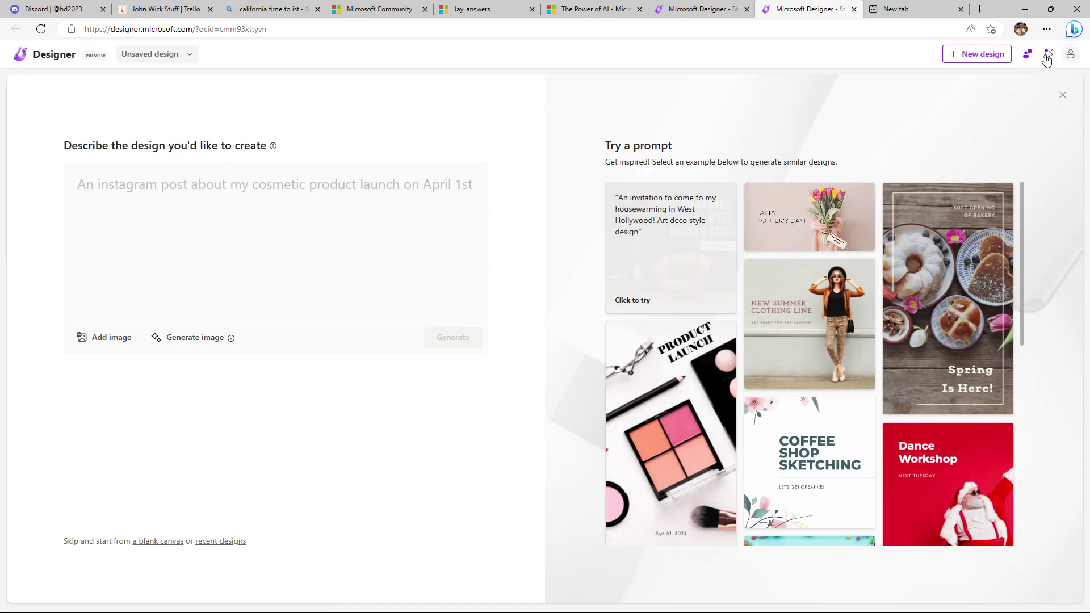
Look over the list of new features in Designer and the account options
click(1048, 54)
mouse_move(980, 238)
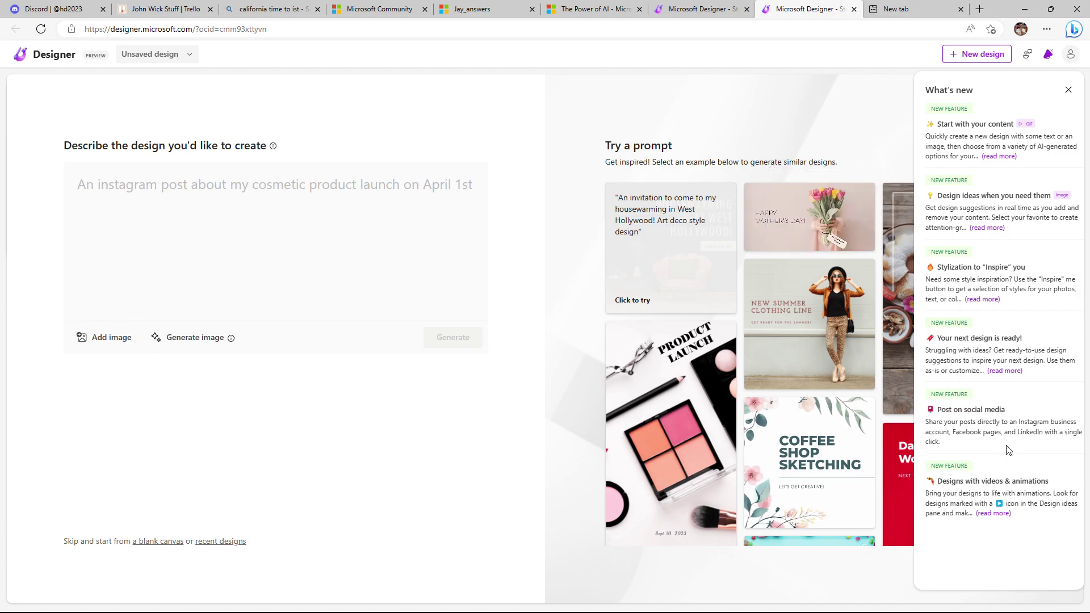
click(1070, 54)
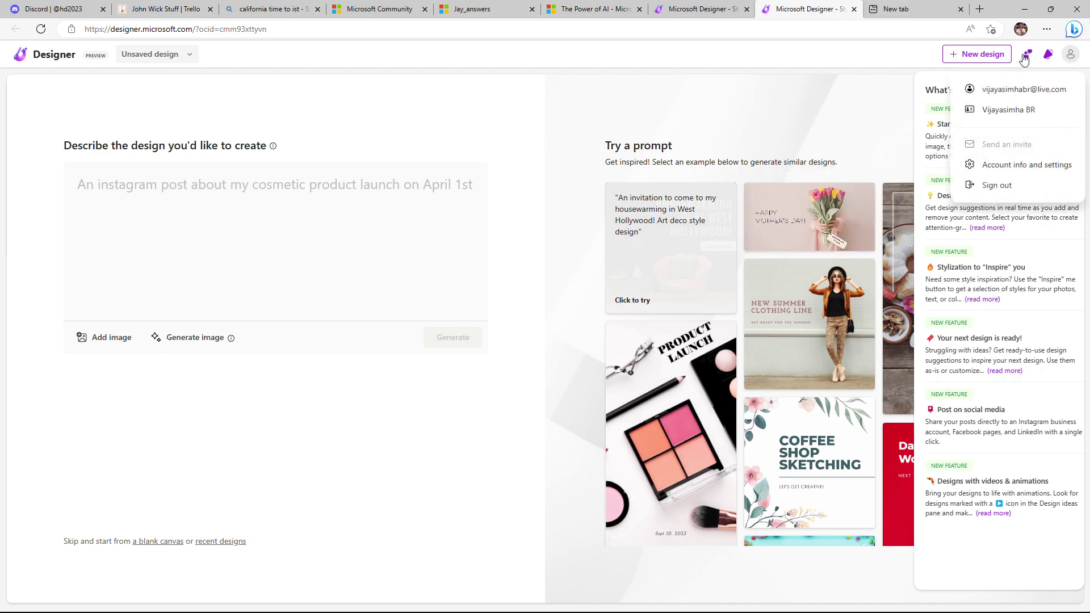
click(523, 62)
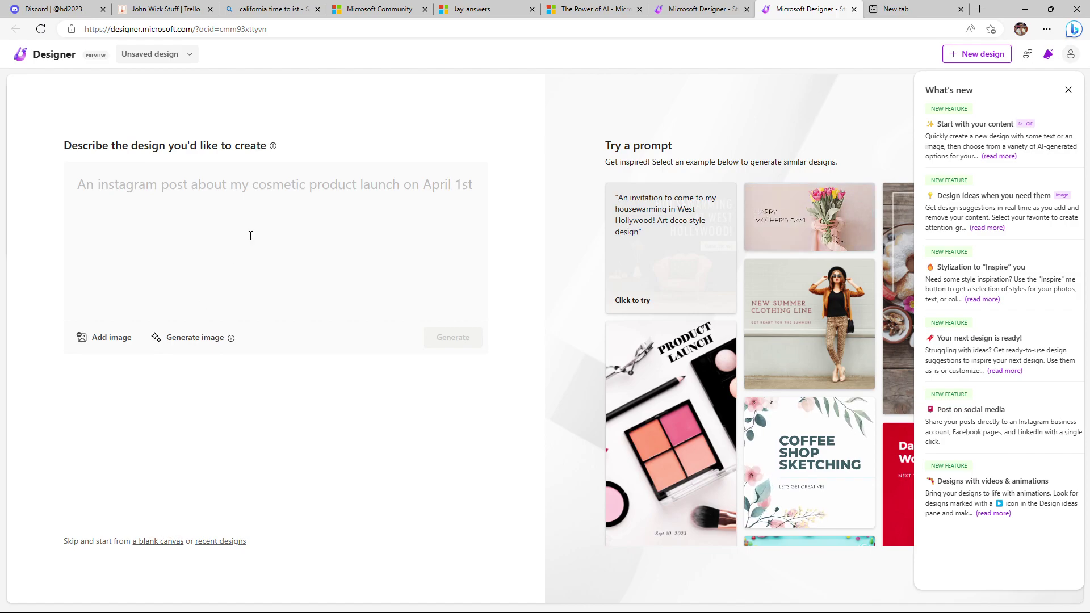
Generate designs from the description "an instagram post about motivating students to study harder" and close the What's new list
click(265, 213)
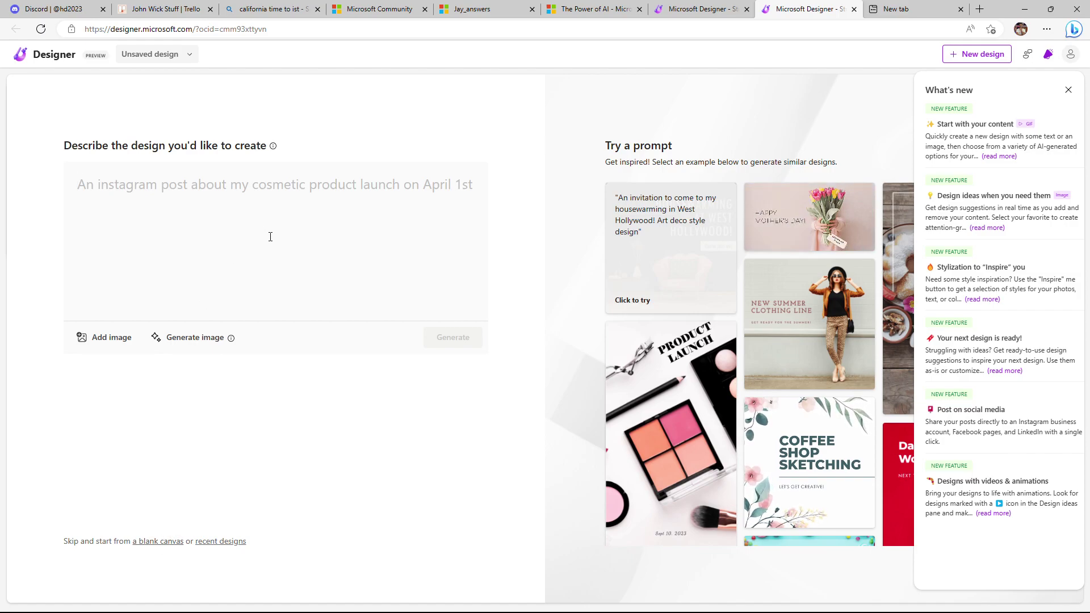
text(an instagram post ab)
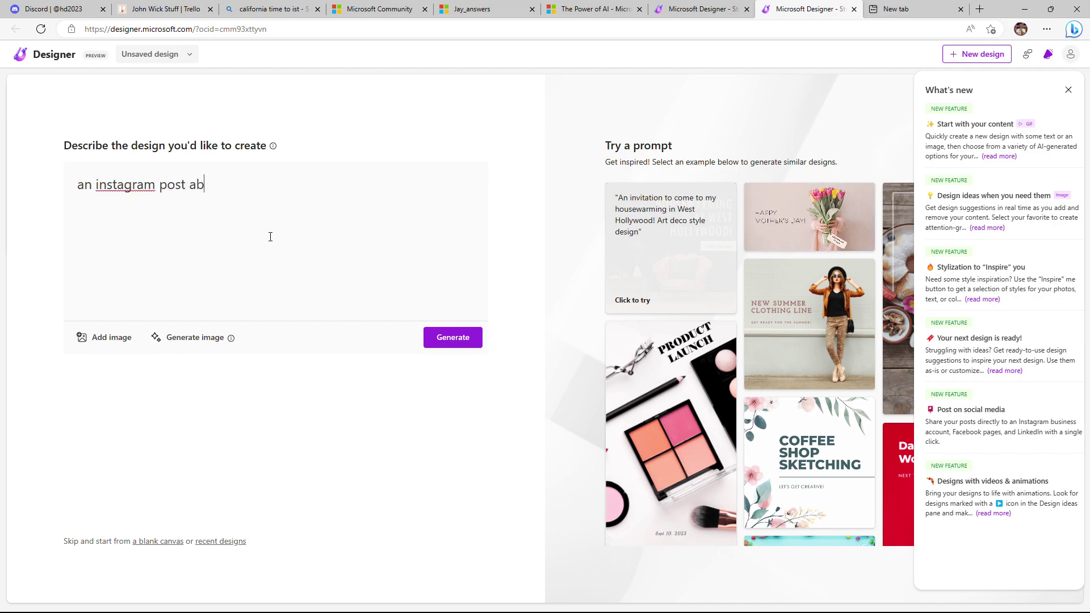
text(out motivating)
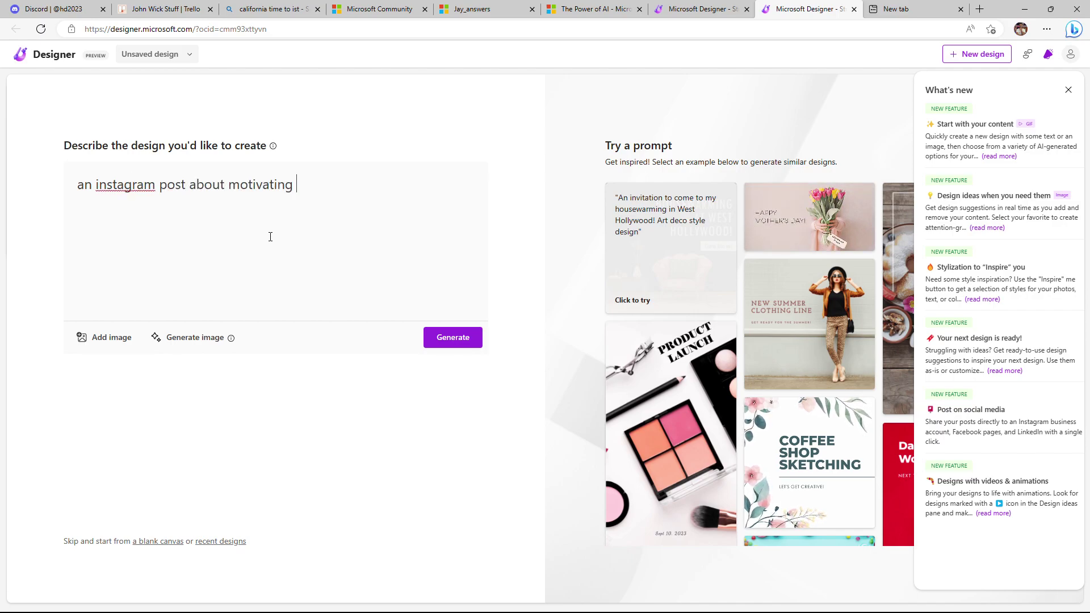
text( students to study harder)
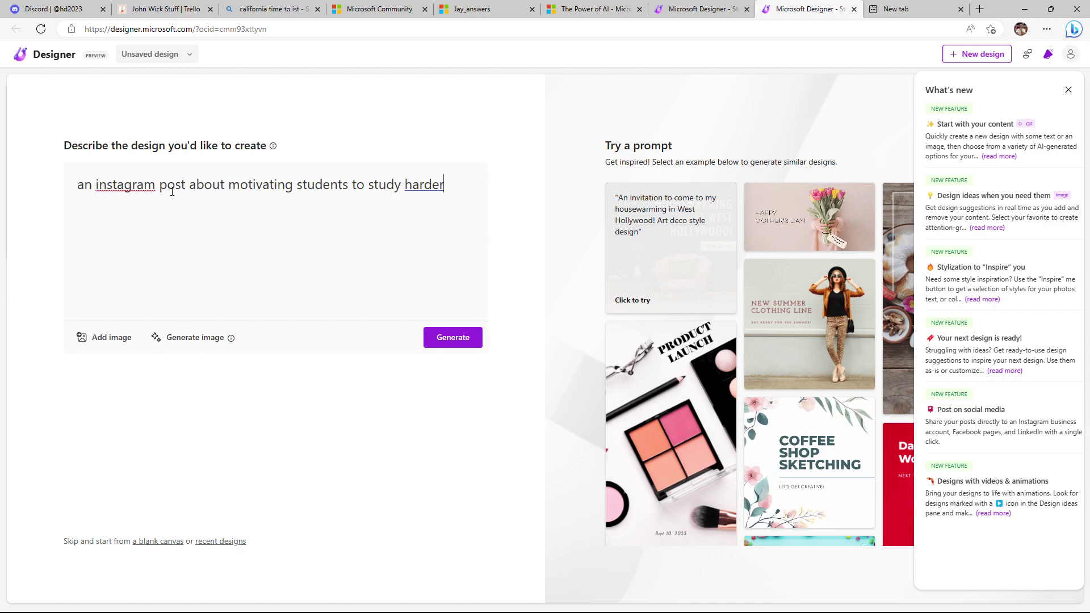
click(445, 339)
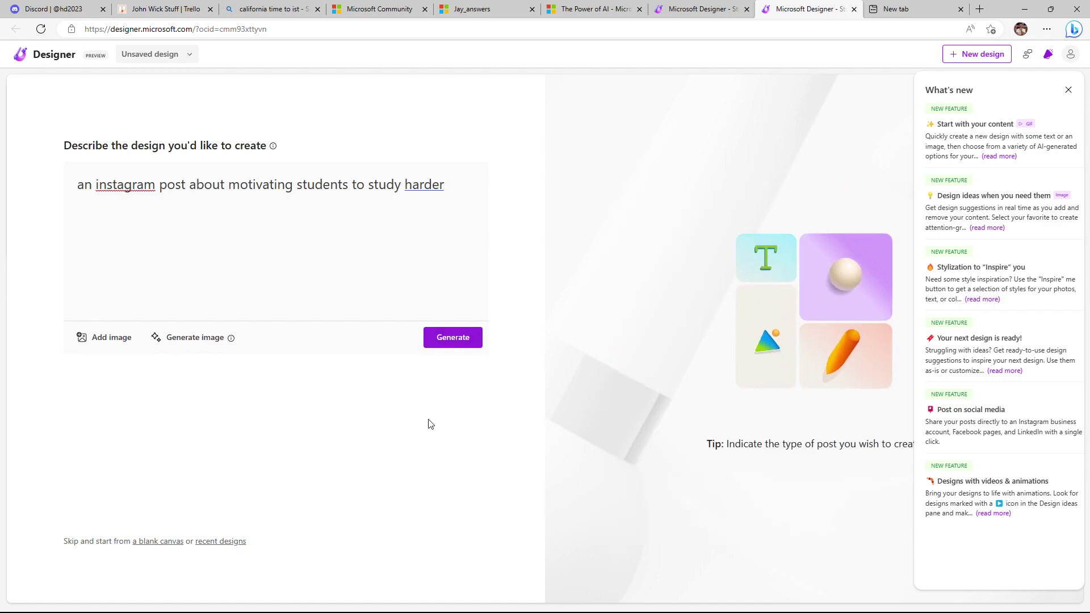
click(1068, 91)
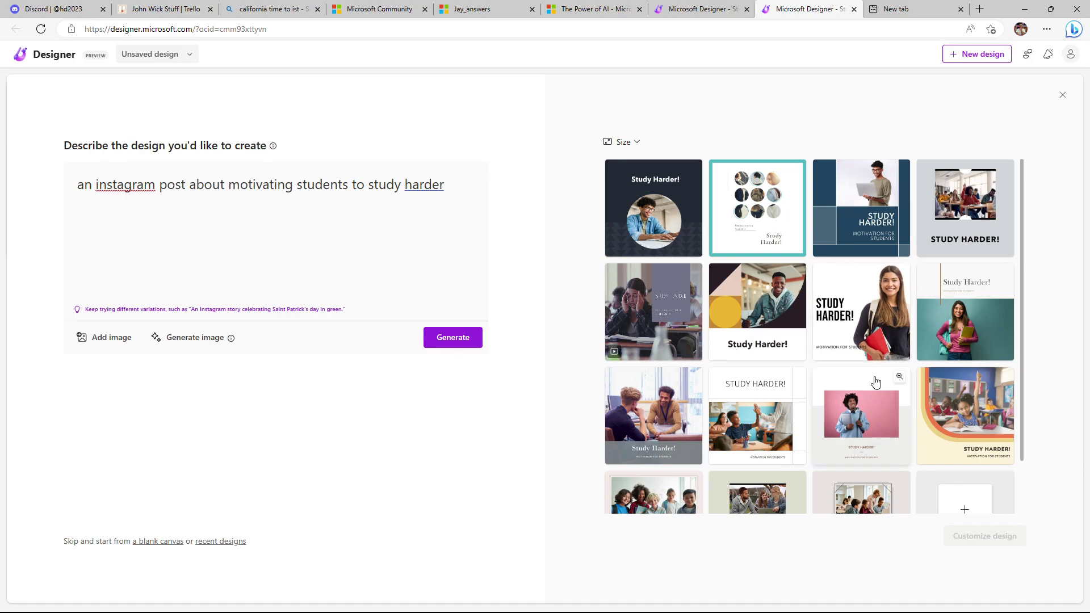
Extend the design description with ", indian students" and generate the designs again
scroll(879, 387, down, 1)
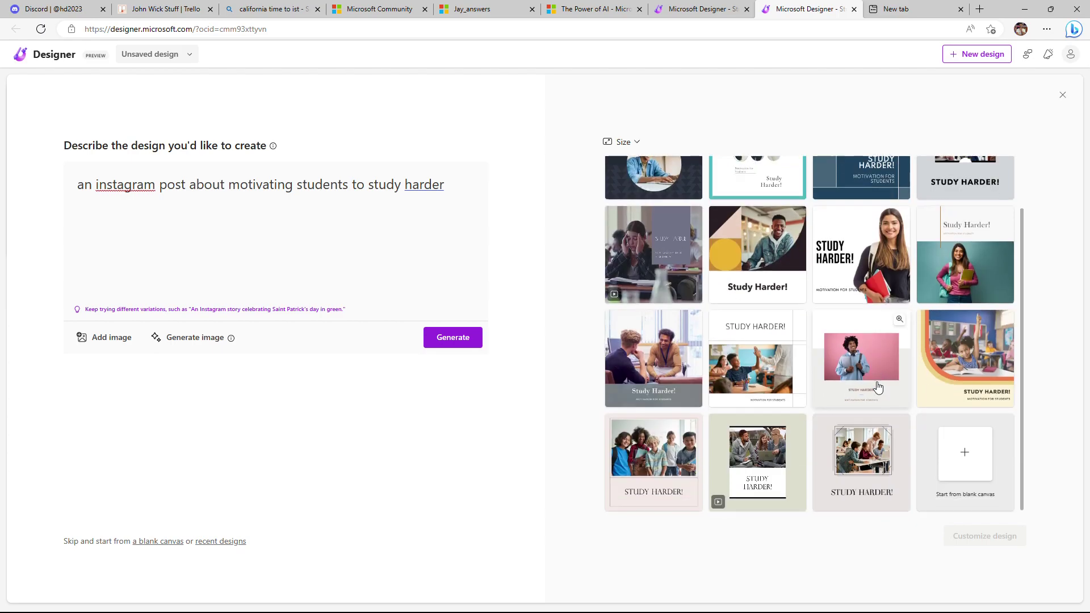
scroll(878, 387, up, 1)
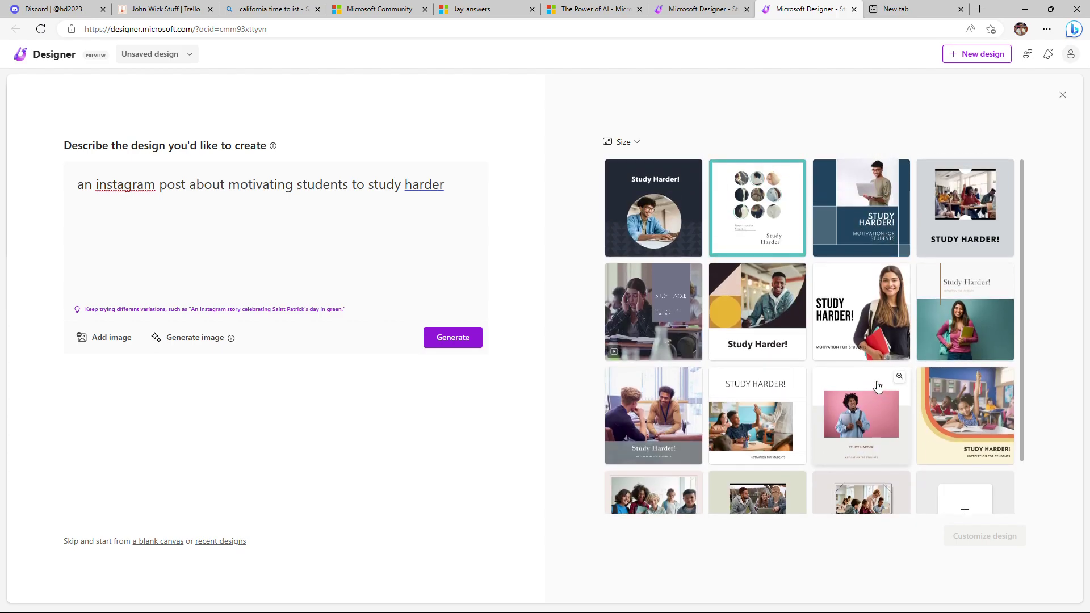
click(451, 185)
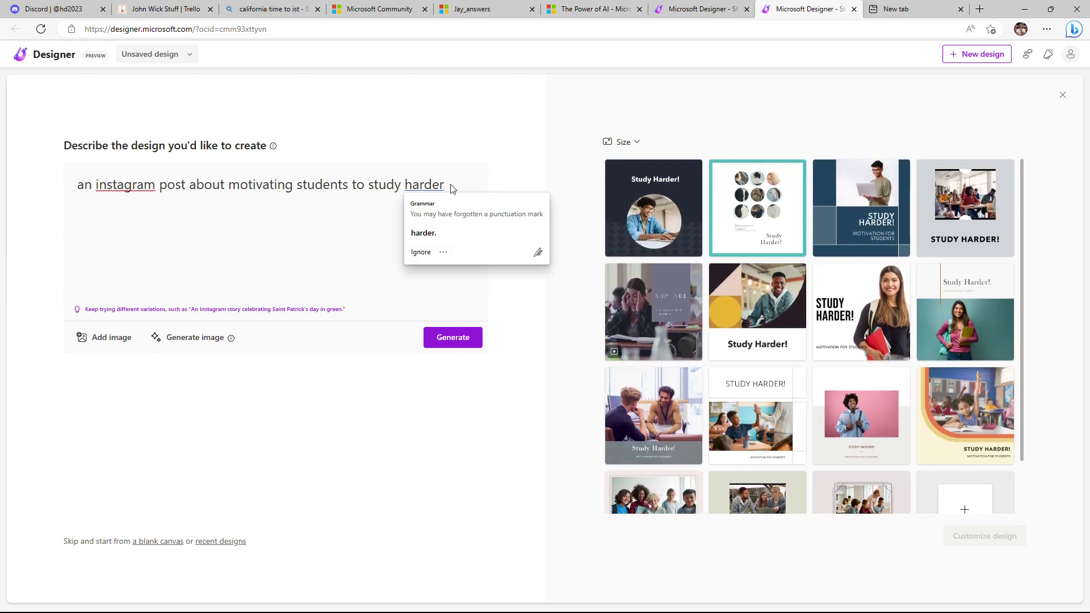
text(,)
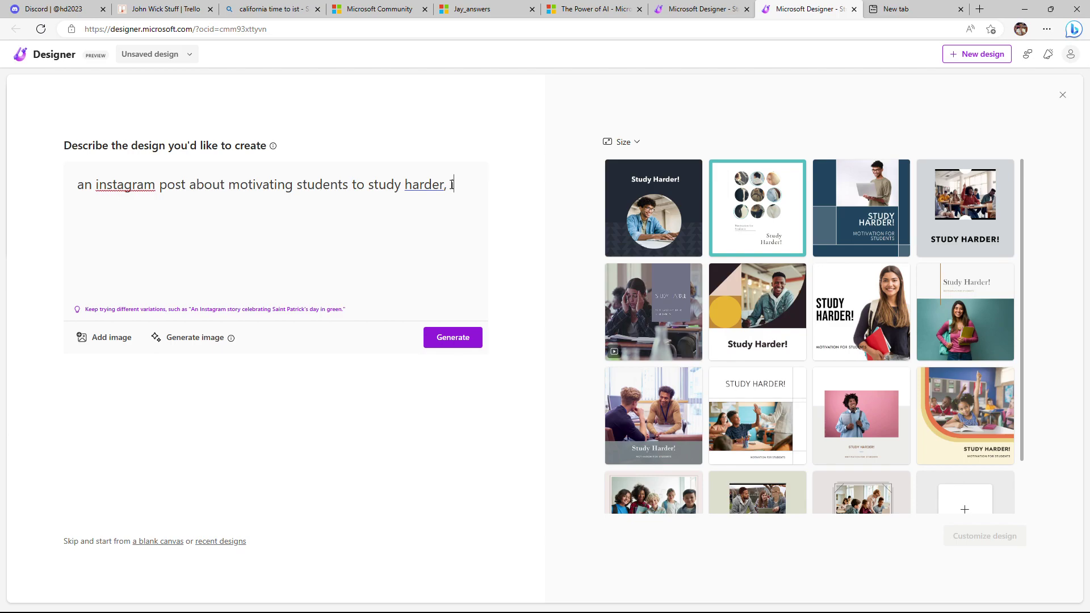
text( indian students)
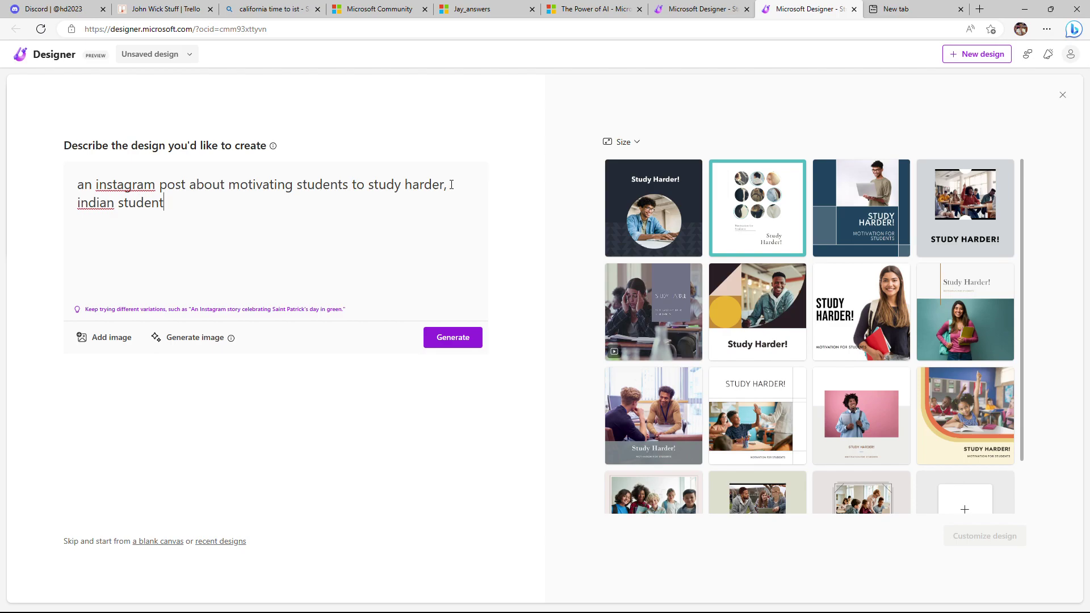
click(466, 343)
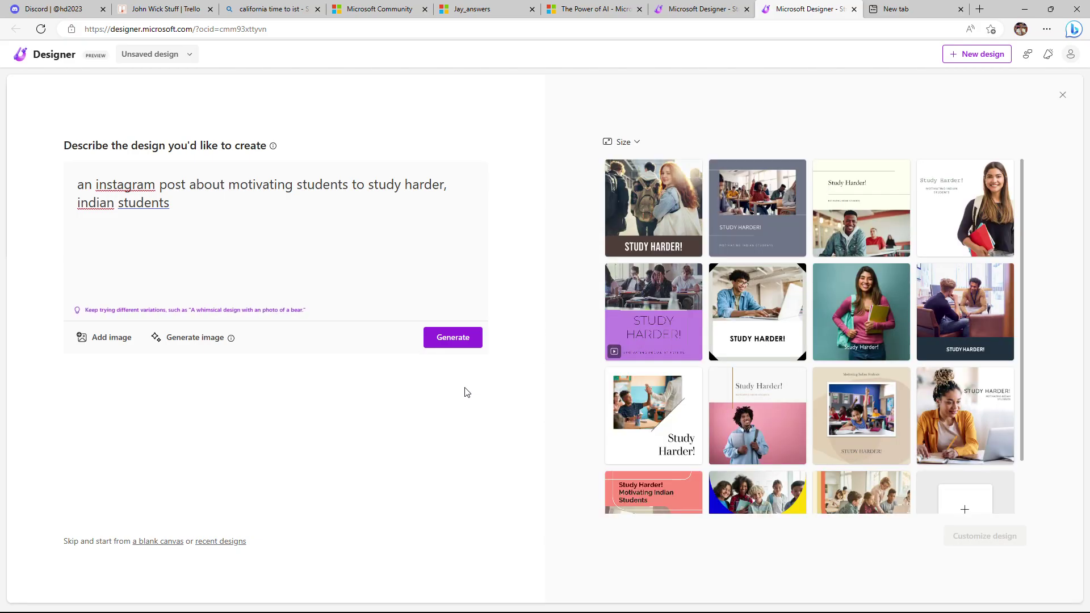
Set the size of the generated designs to Square for an Instagram post
scroll(929, 418, down, 1)
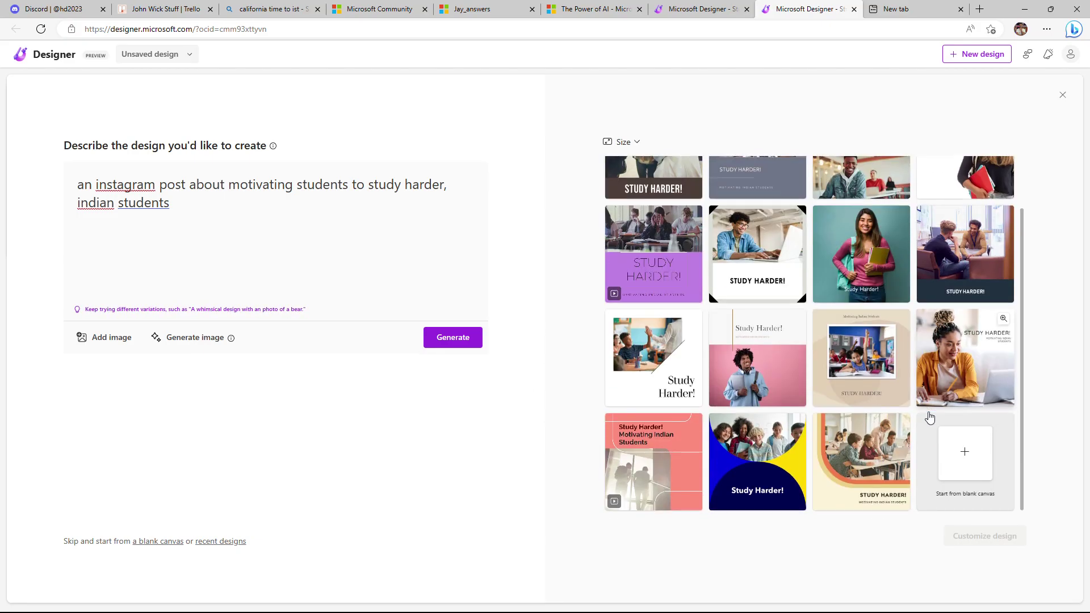
scroll(929, 418, up, 1)
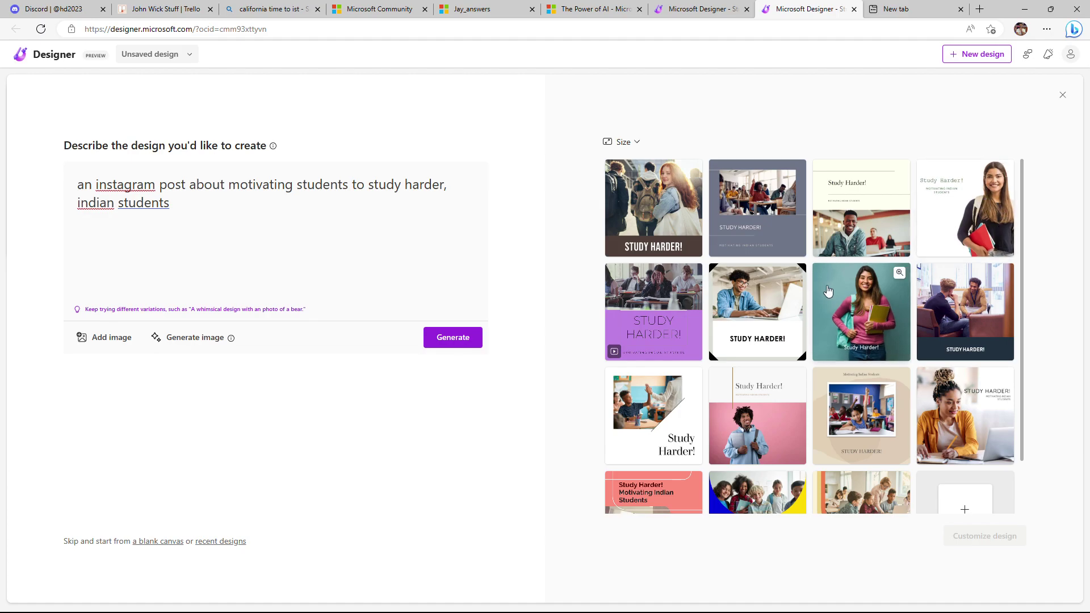
click(624, 142)
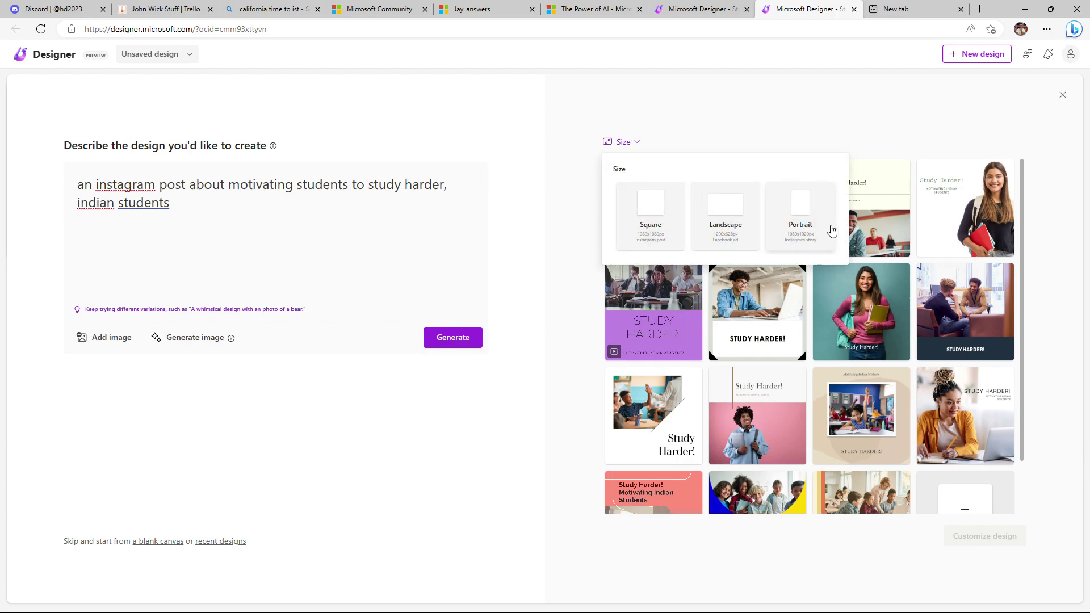
click(640, 215)
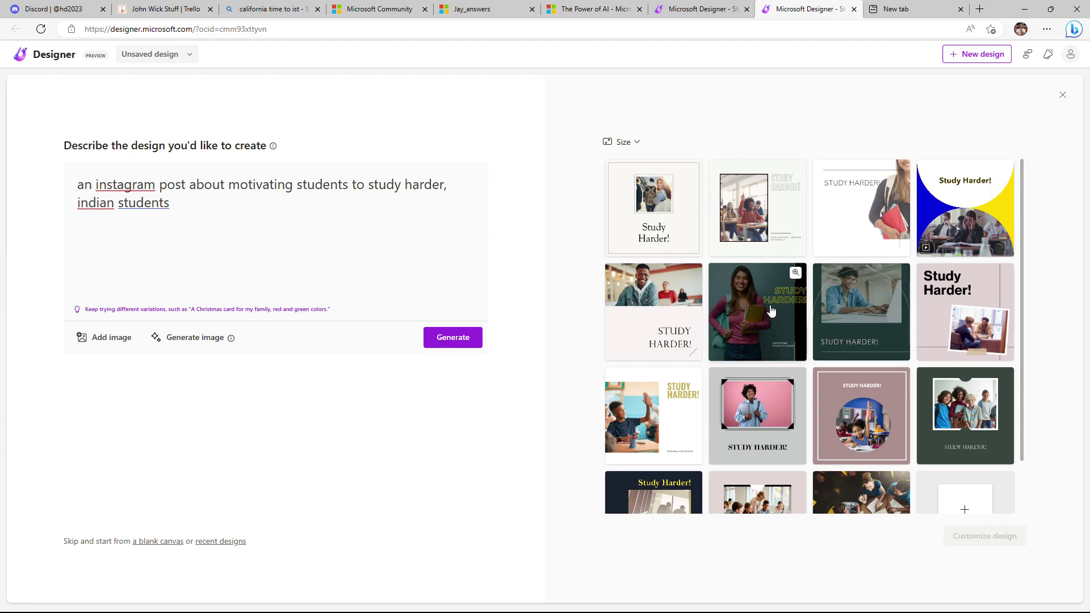
Choose the dark design with the yellow outlined "STUDY HARDER!" heading and the student holding notebooks, and open it for customizing
scroll(778, 307, down, 1)
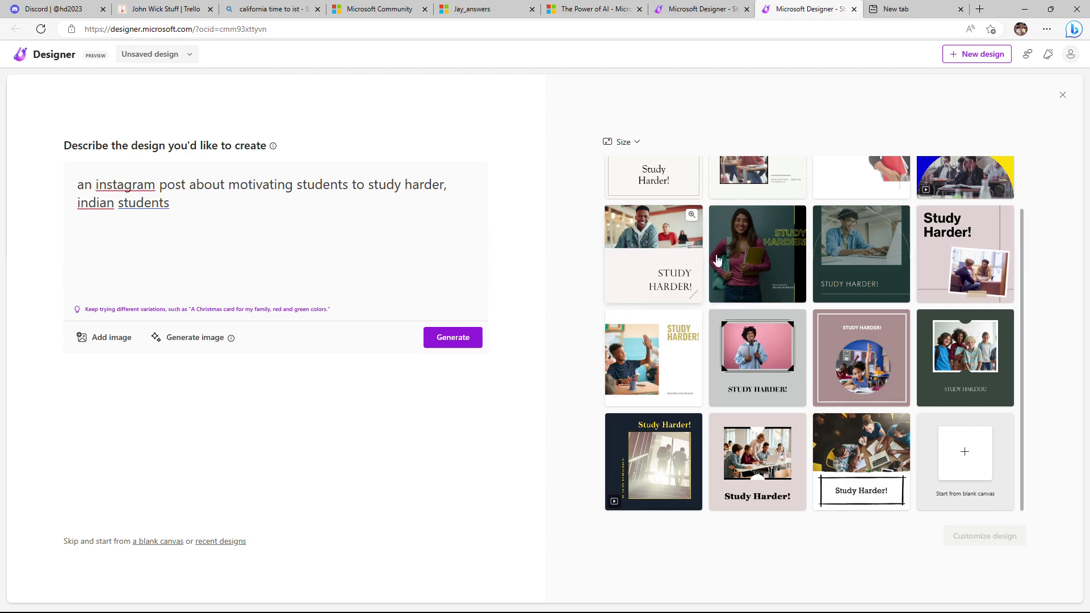
click(744, 252)
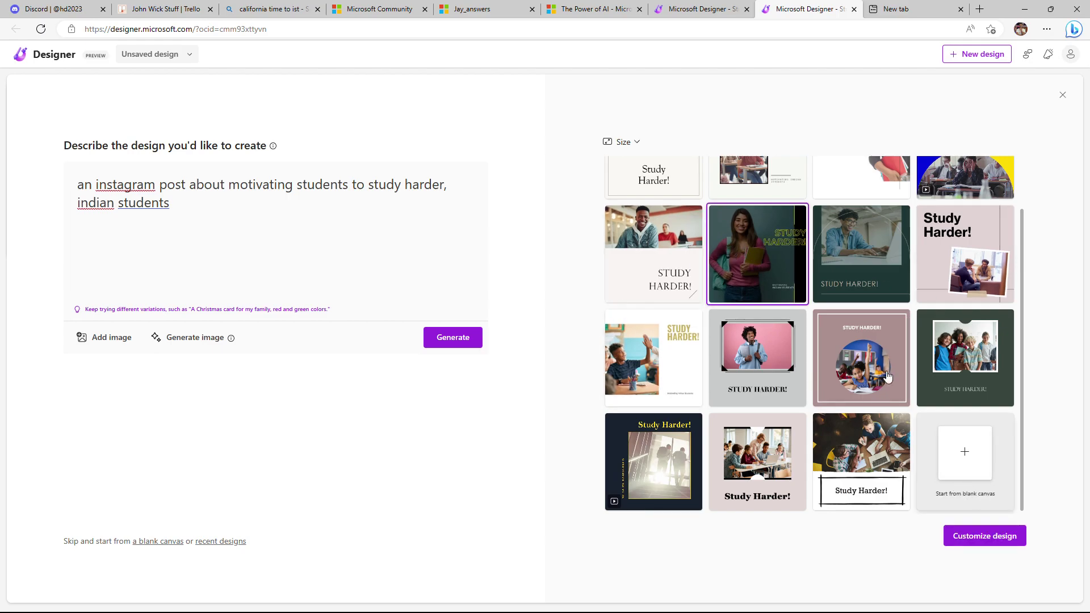
scroll(889, 376, up, 1)
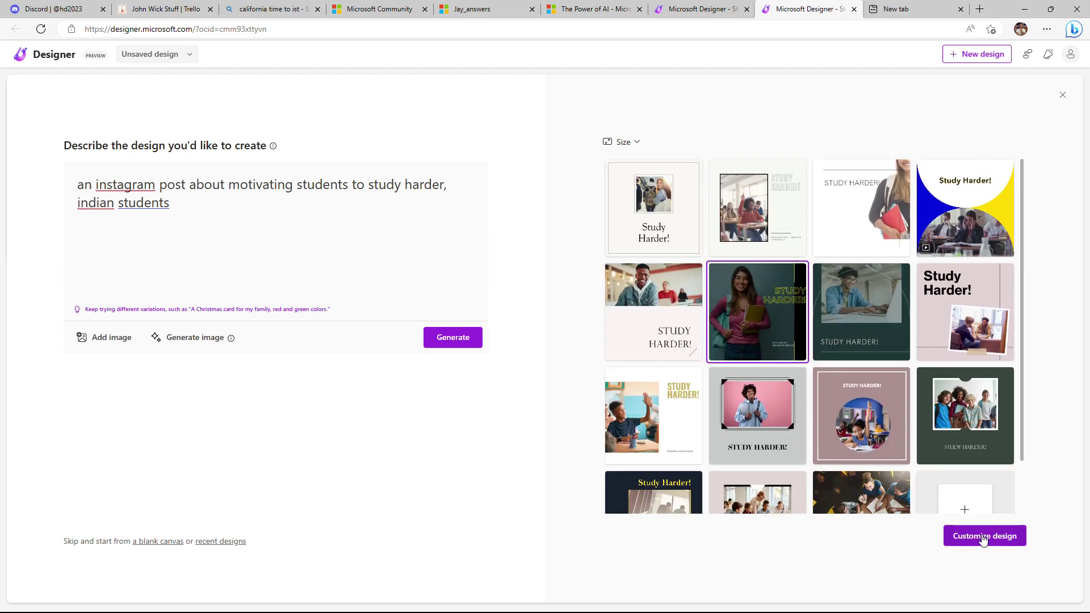
click(984, 537)
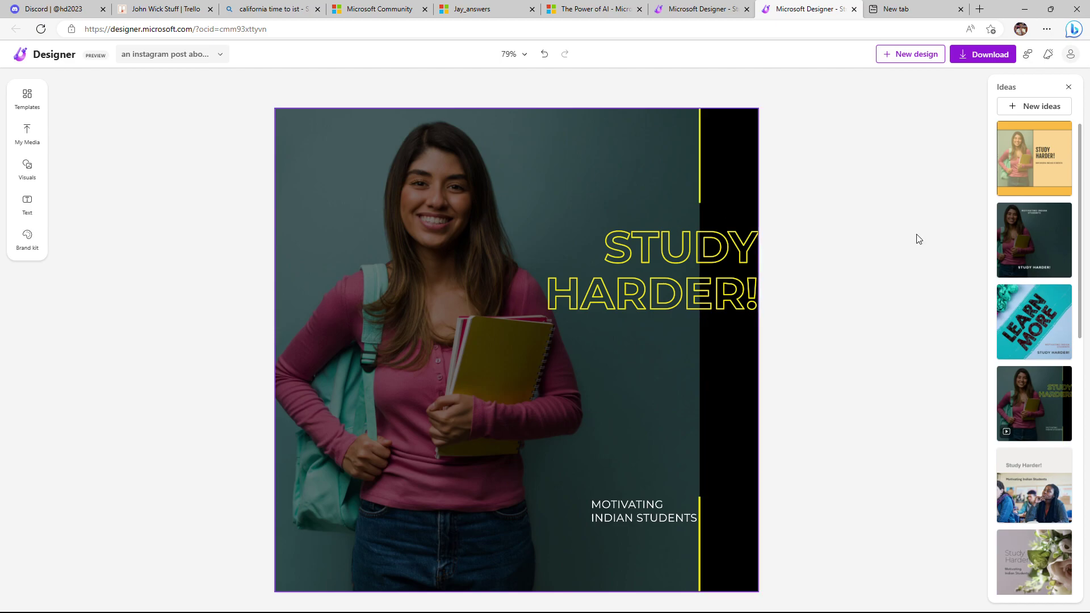
Raise the opacity of the student photo in the design to the maximum
scroll(1036, 281, down, 4)
scroll(1037, 281, up, 5)
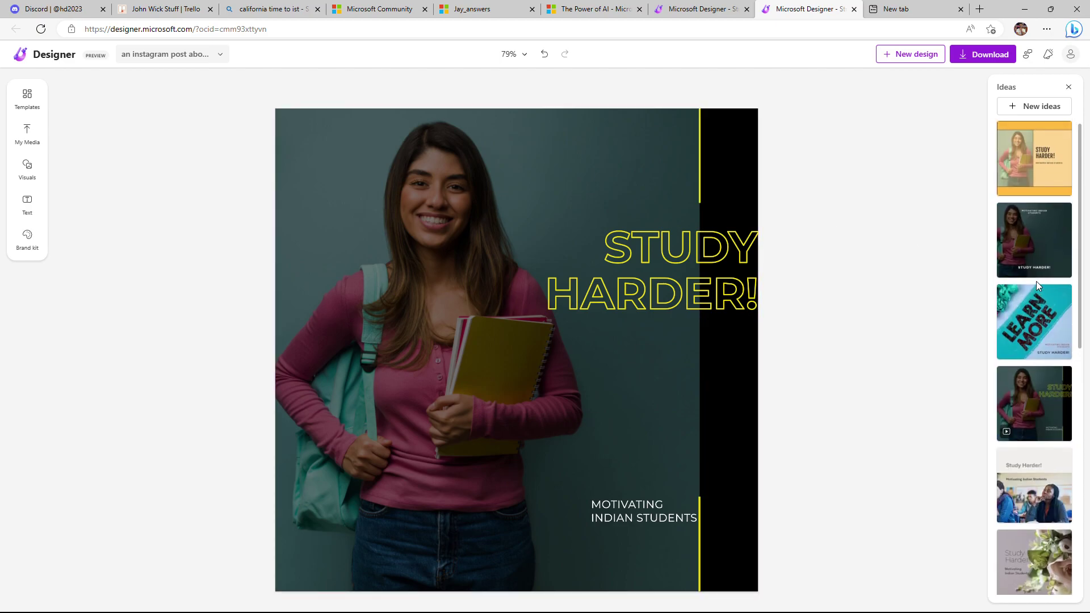
click(478, 212)
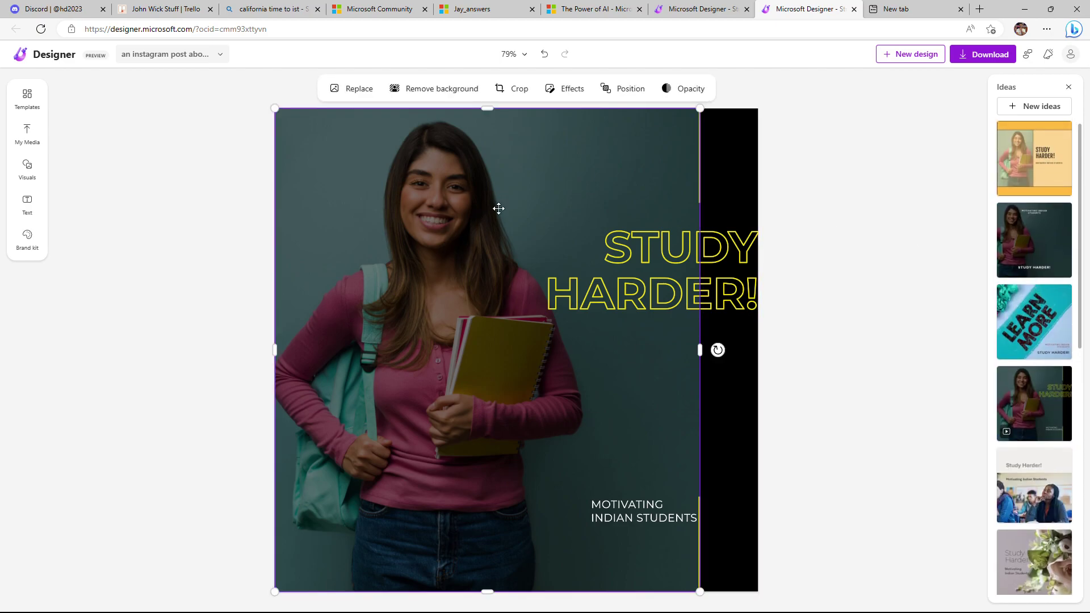
click(668, 99)
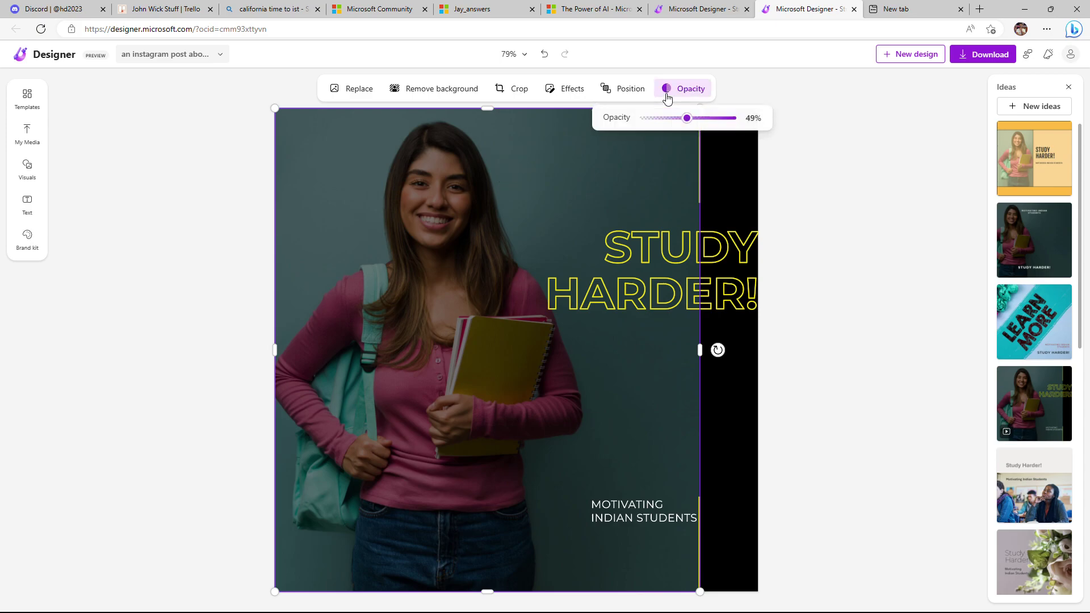
drag(685, 117, 745, 122)
click(818, 166)
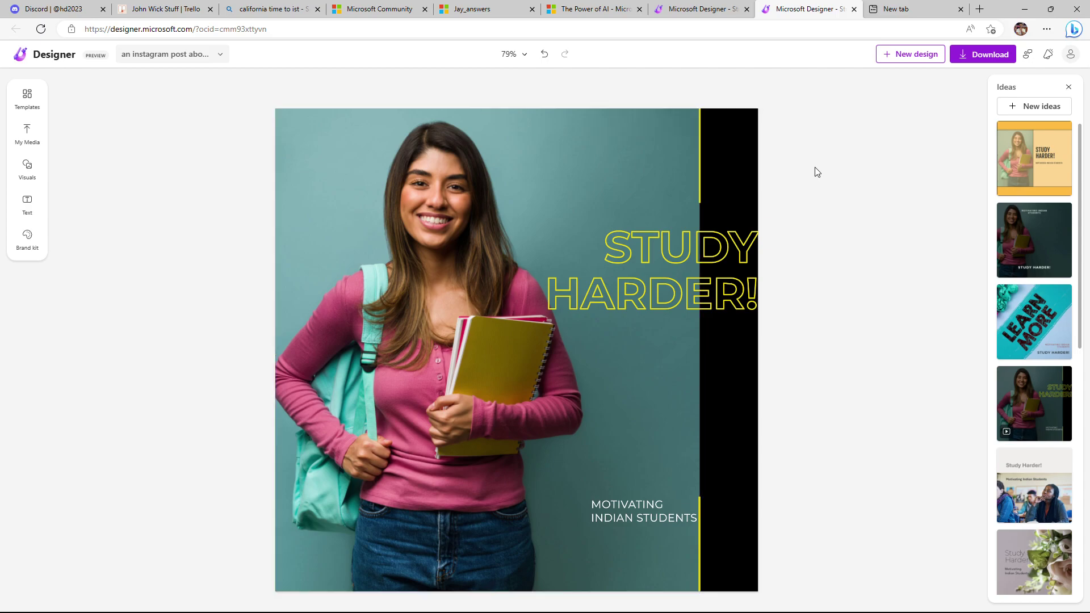
Add the ready-made "BREAK A LEG" text style to the design
click(716, 244)
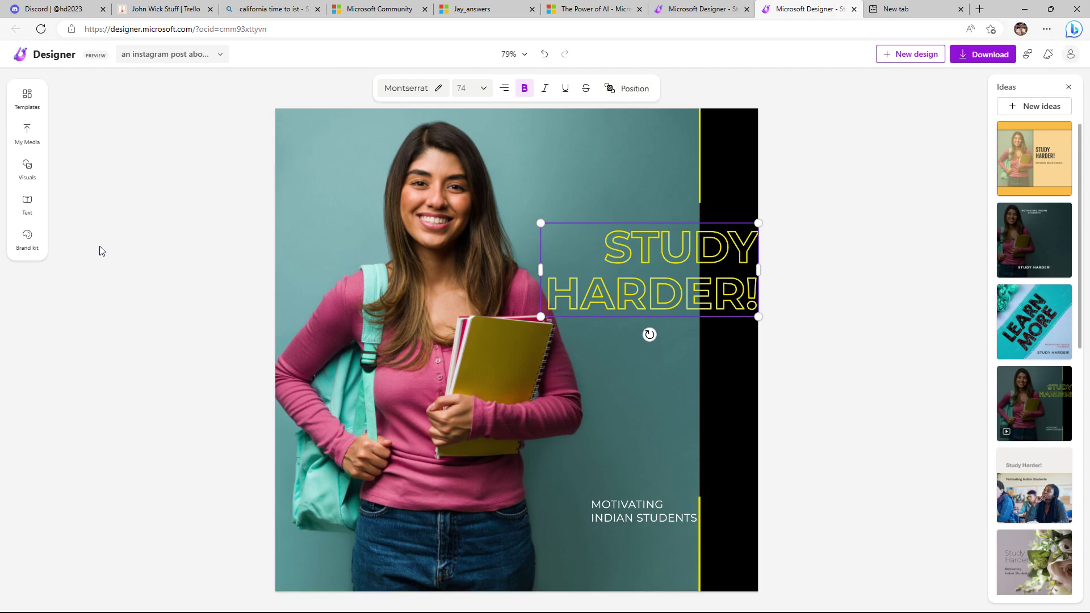
click(27, 205)
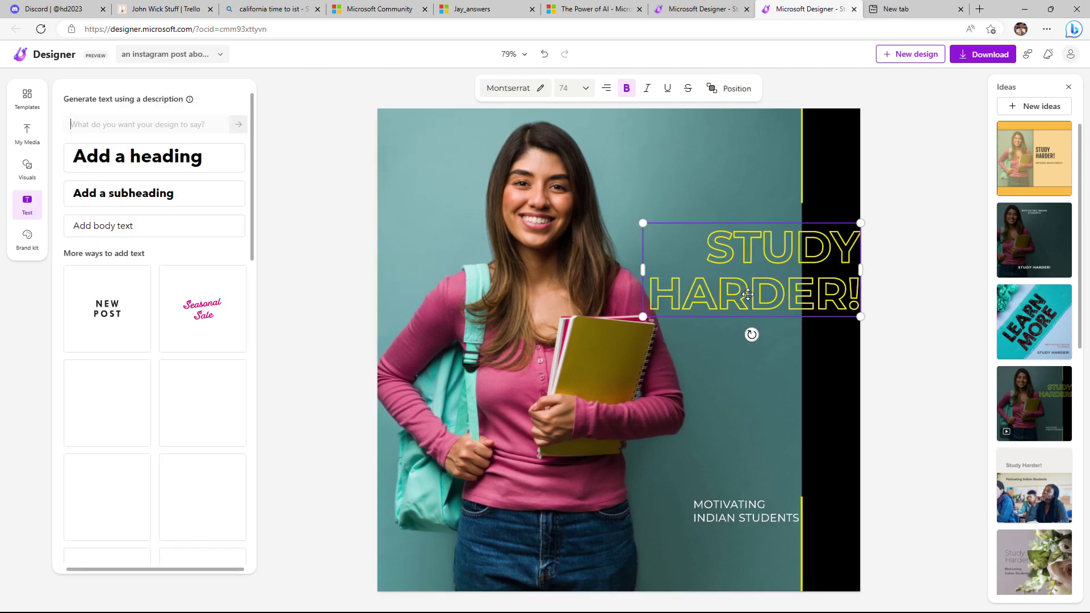
click(763, 270)
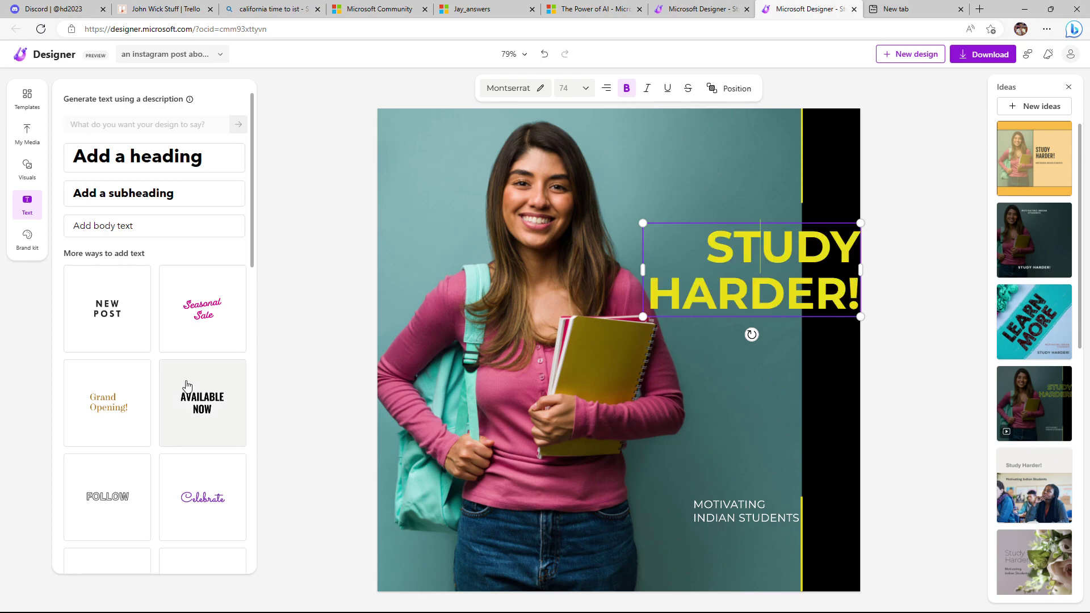
scroll(187, 386, down, 6)
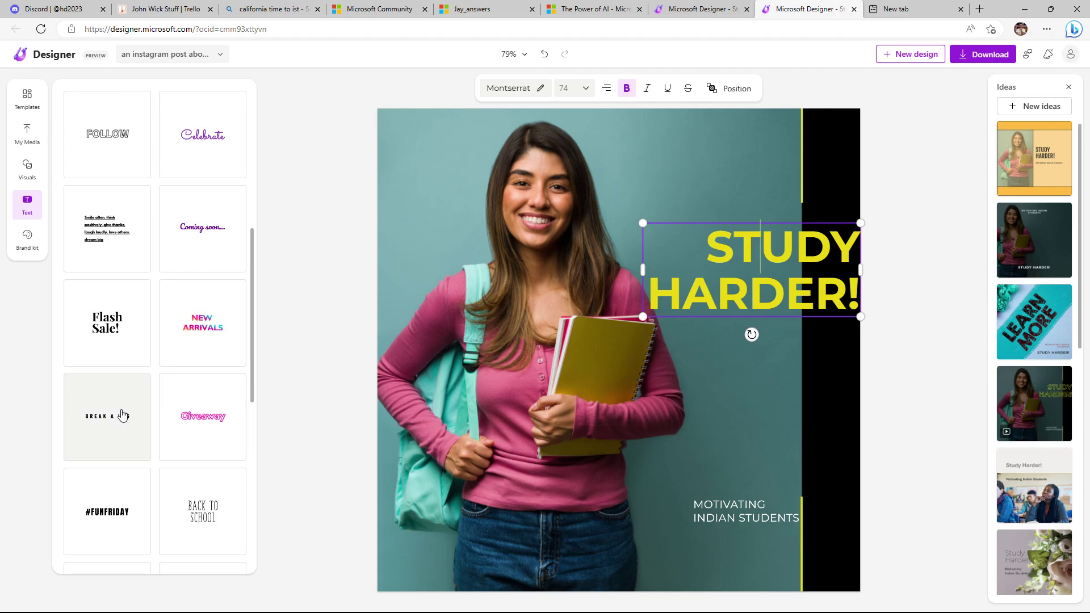
click(116, 420)
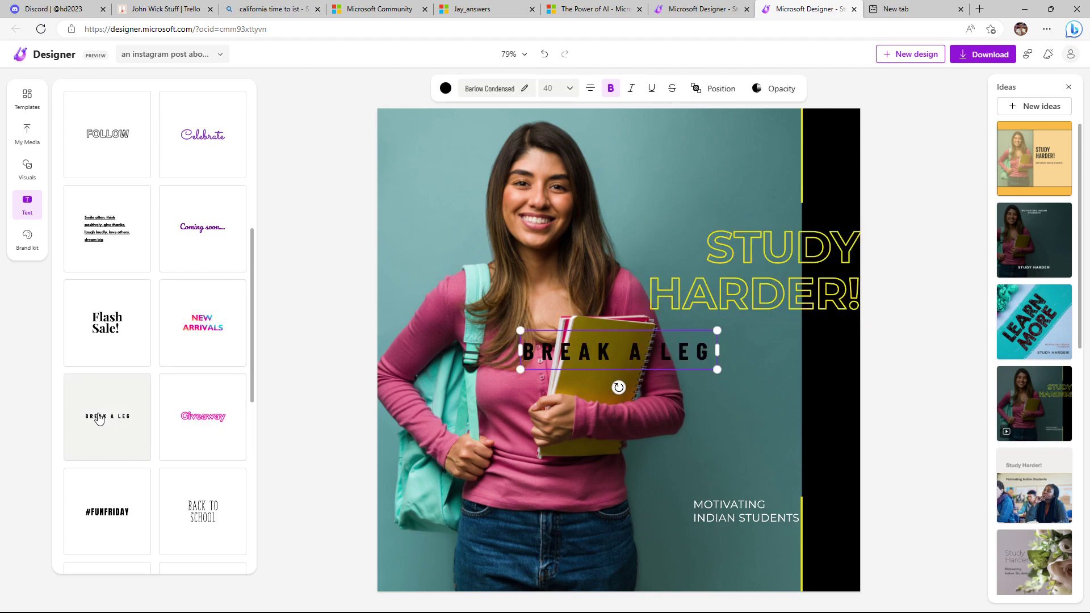
Change the font of the "STUDY HARDER!" heading to Lexend Exa
click(781, 281)
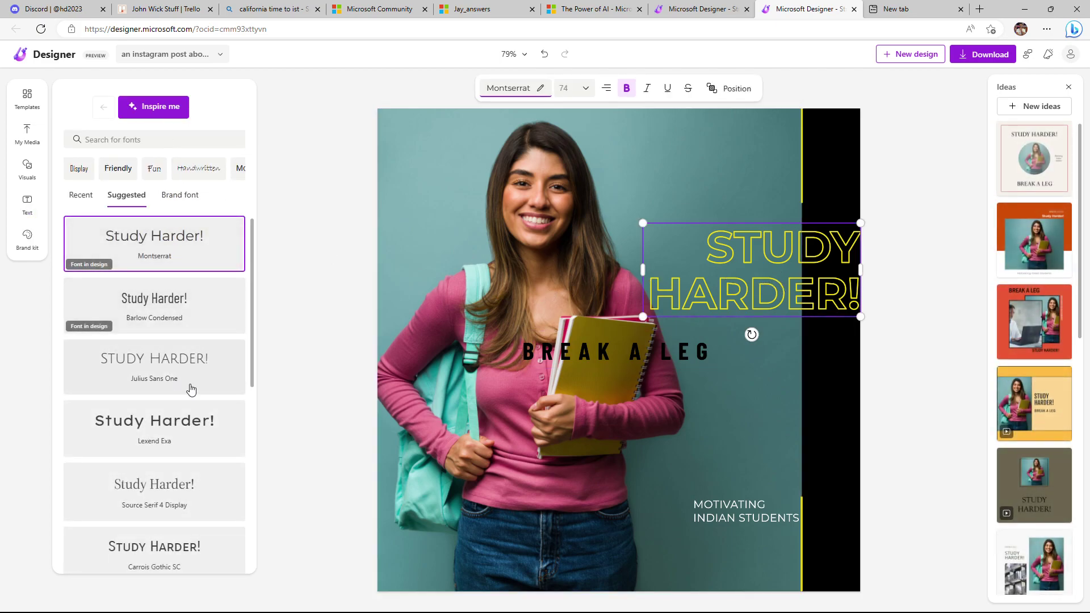
click(181, 429)
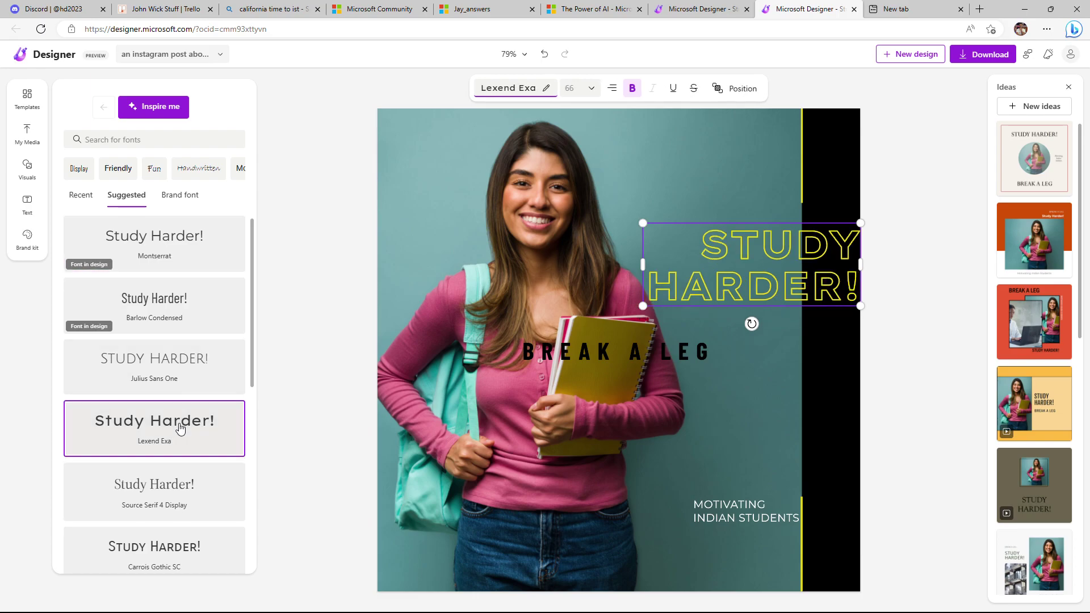
click(718, 93)
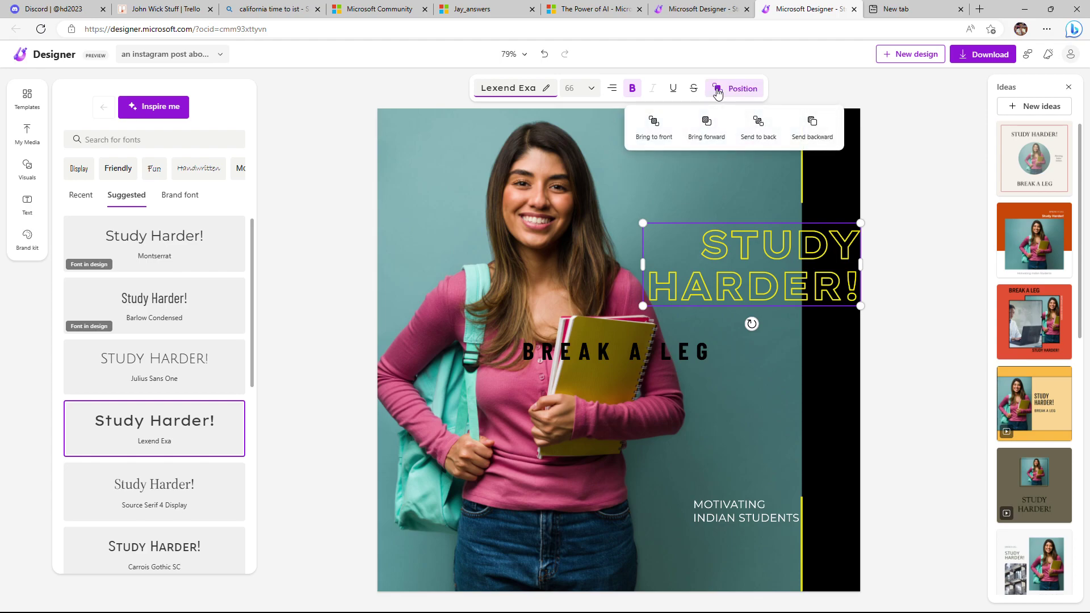
click(783, 265)
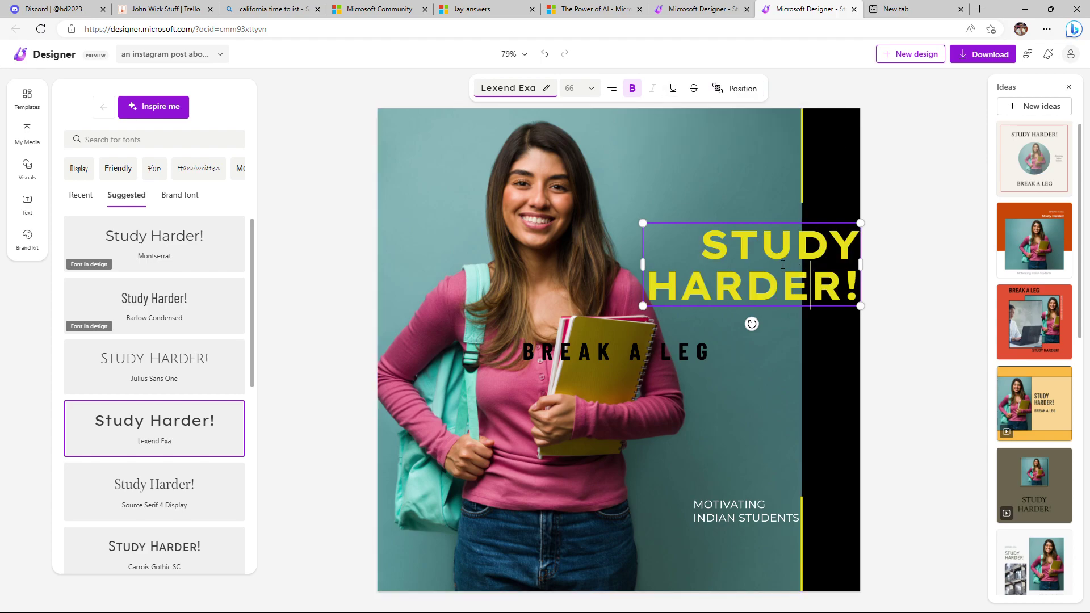
scroll(193, 420, down, 2)
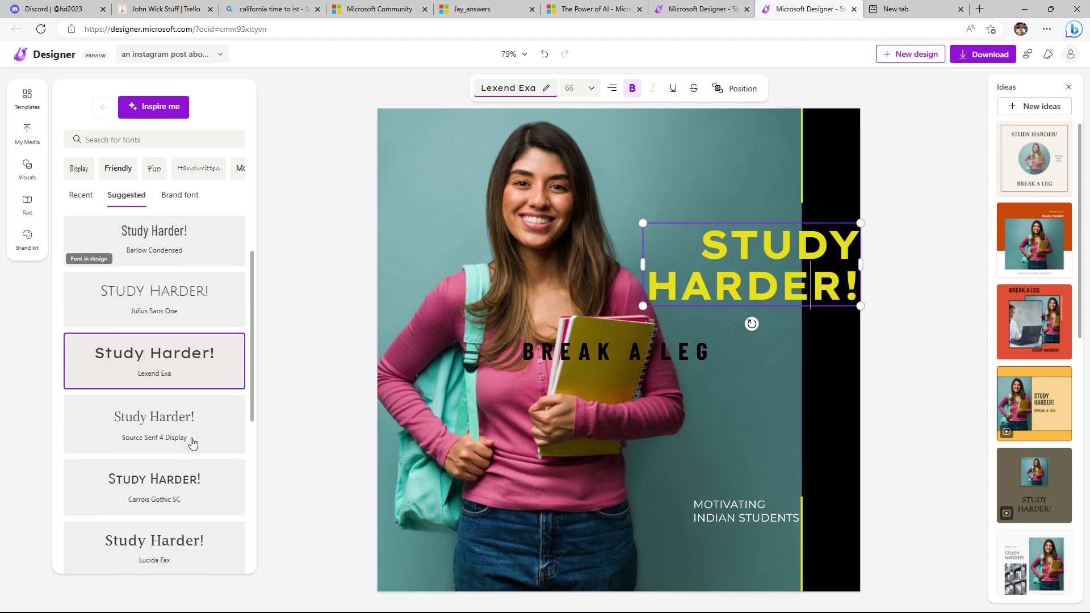
scroll(192, 431, up, 2)
click(179, 195)
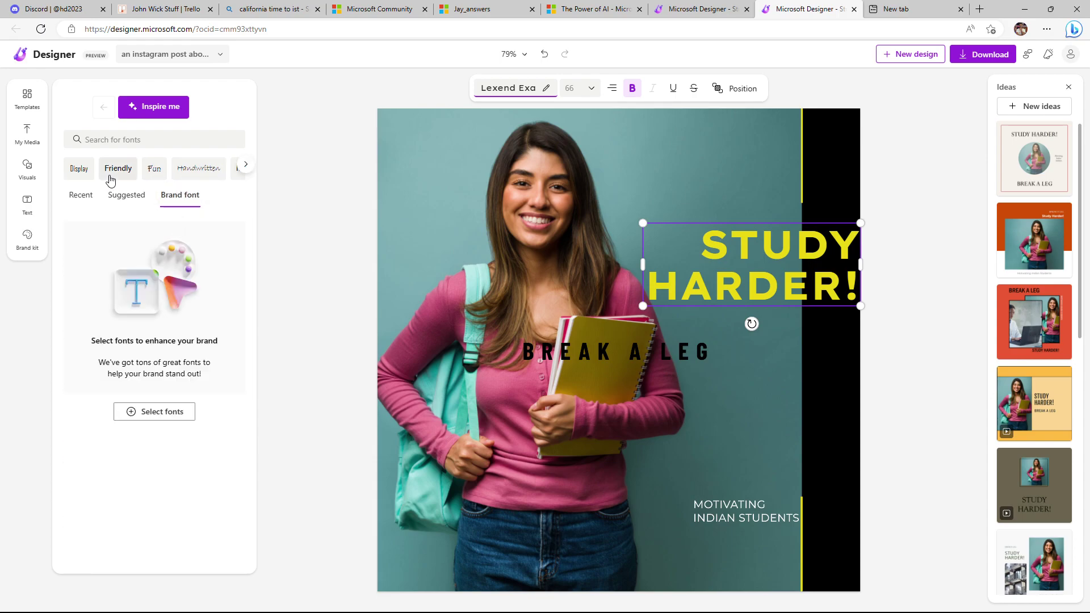
click(27, 170)
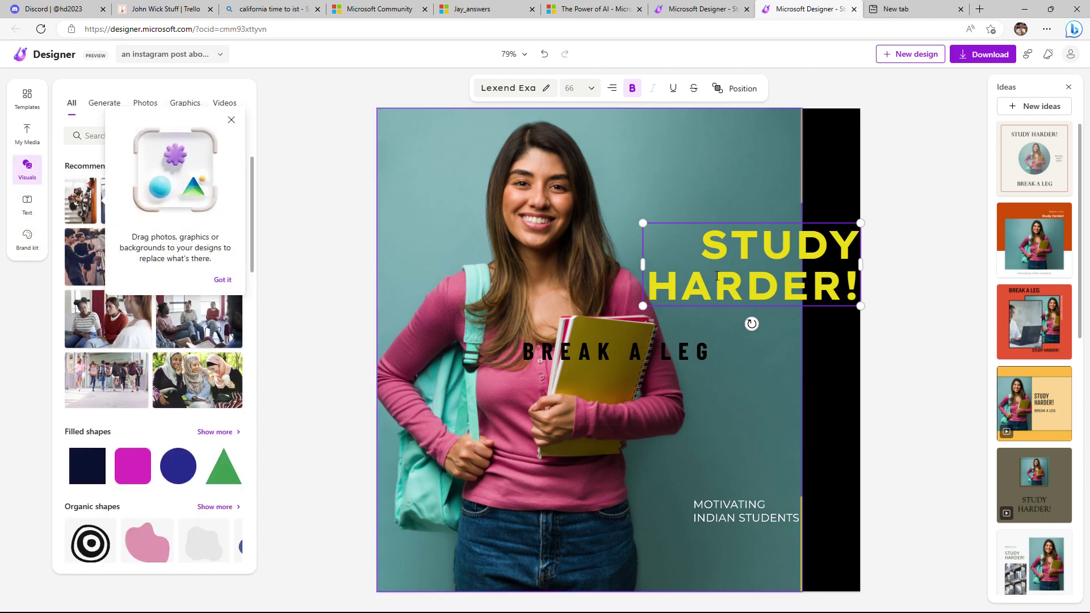
click(750, 276)
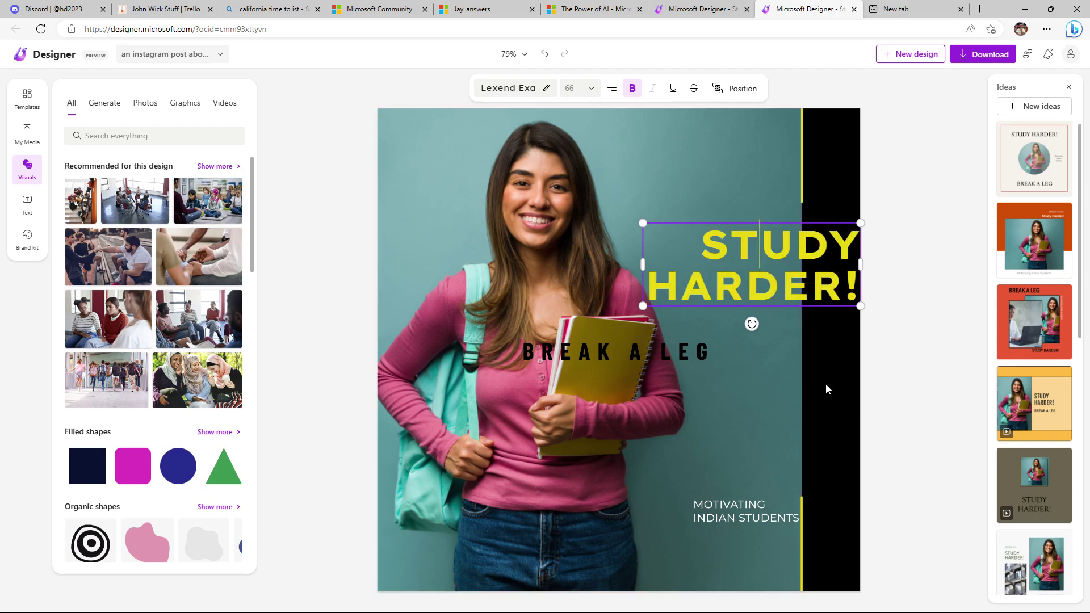
click(893, 375)
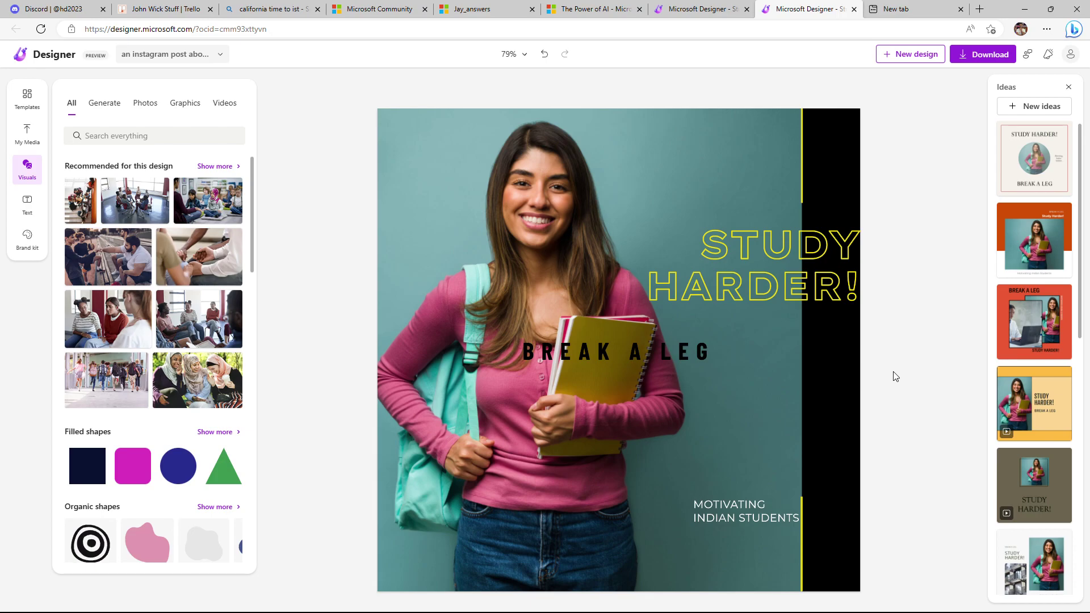
Try Montserrat and Barlow Condensed on the "STUDY HARDER!" heading, and set its font to Aladin from the Display fonts
click(759, 289)
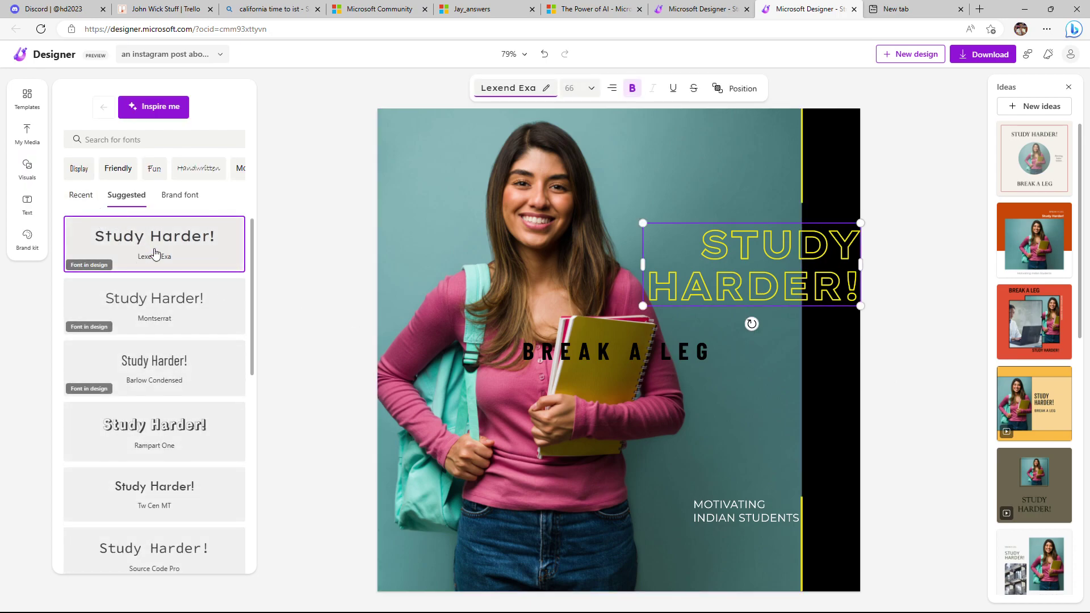
click(157, 307)
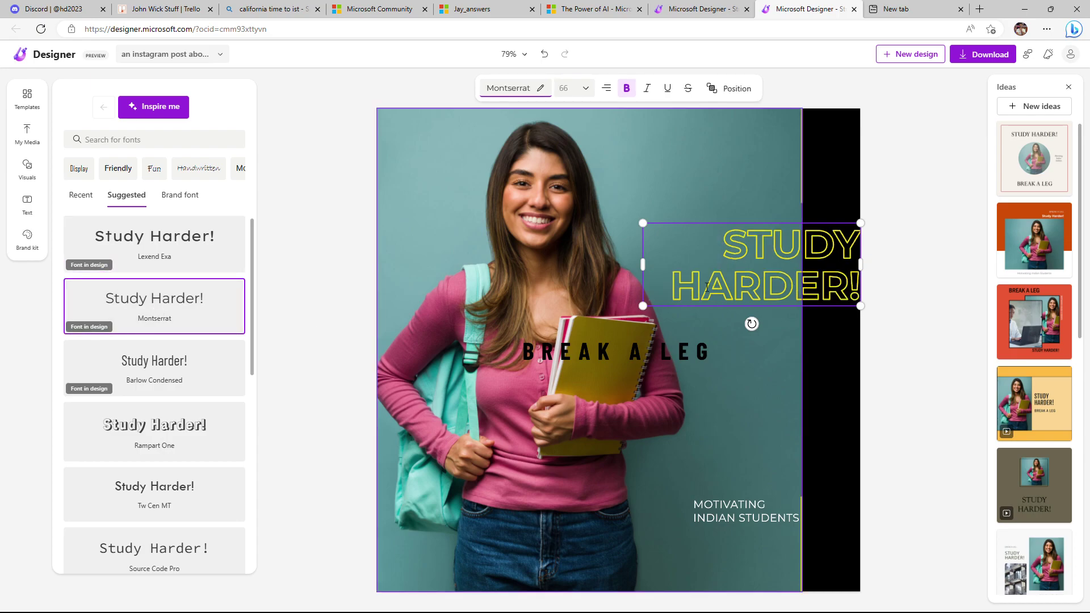
click(144, 378)
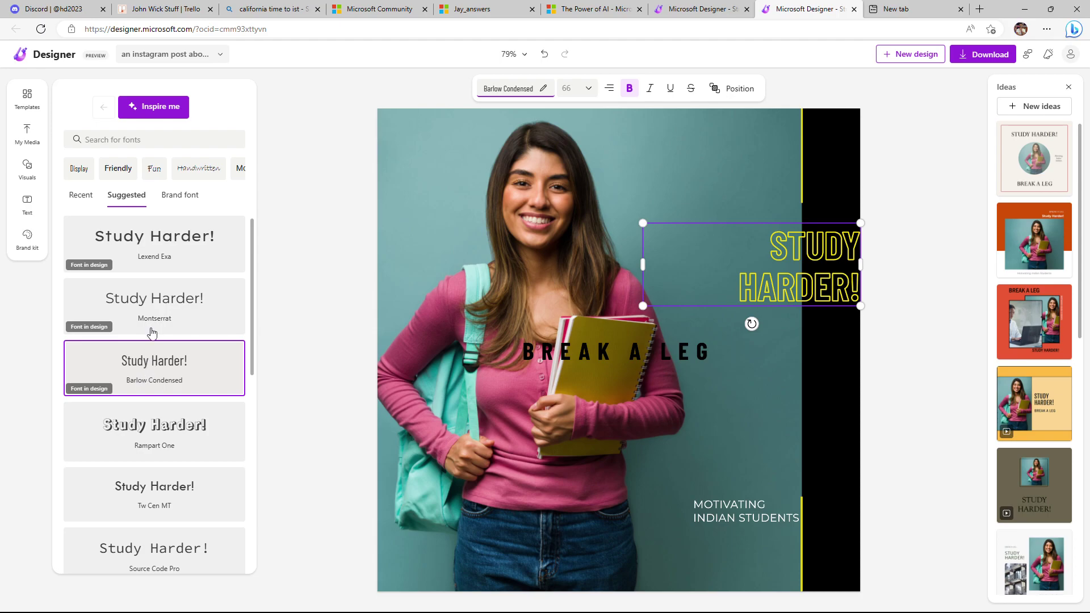
click(76, 168)
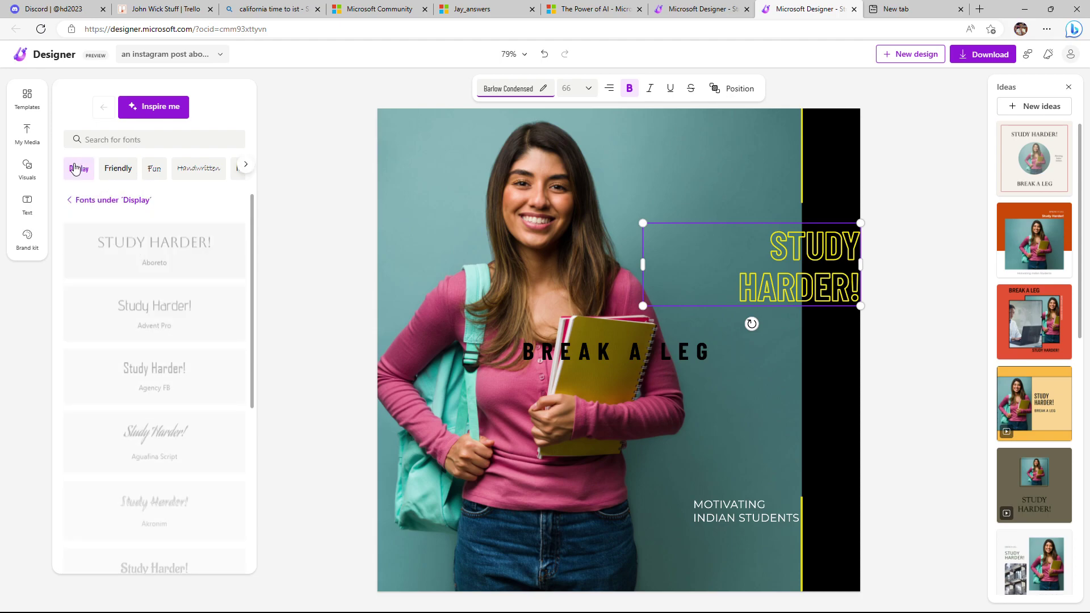
scroll(183, 340, down, 2)
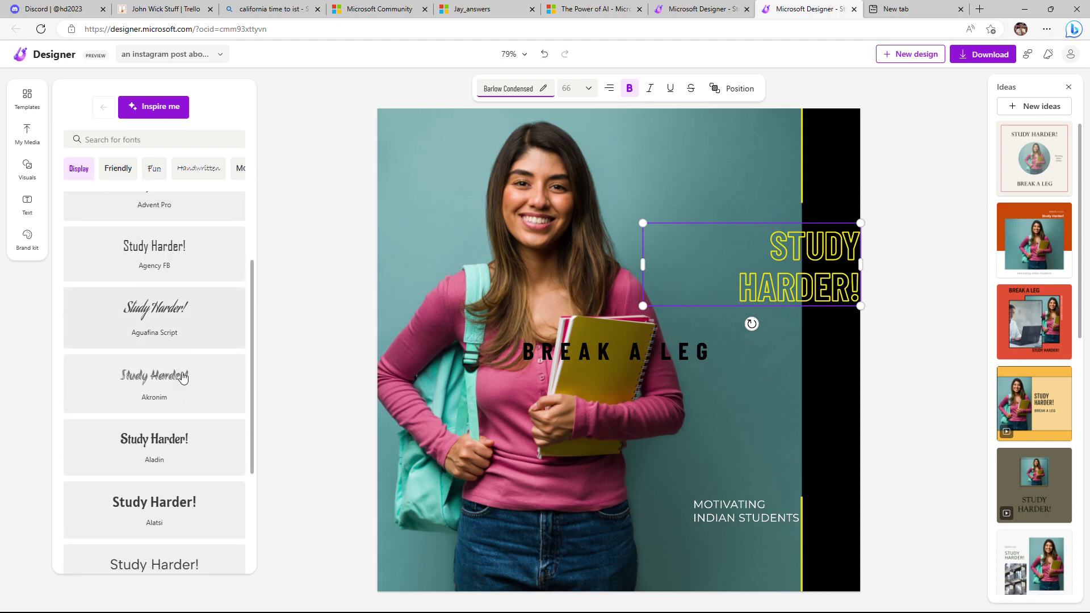
click(179, 443)
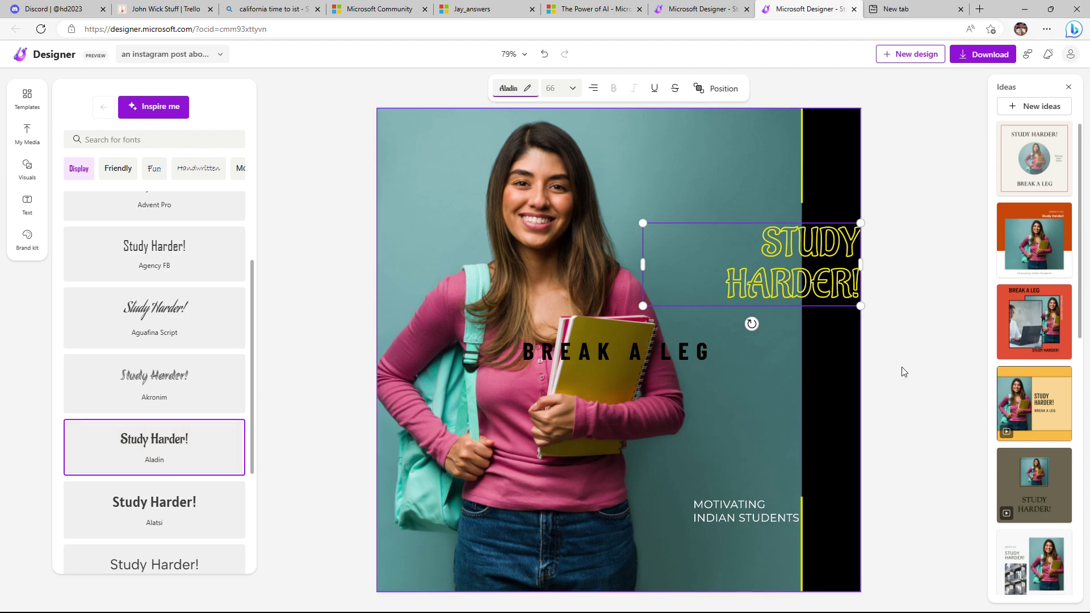
click(922, 364)
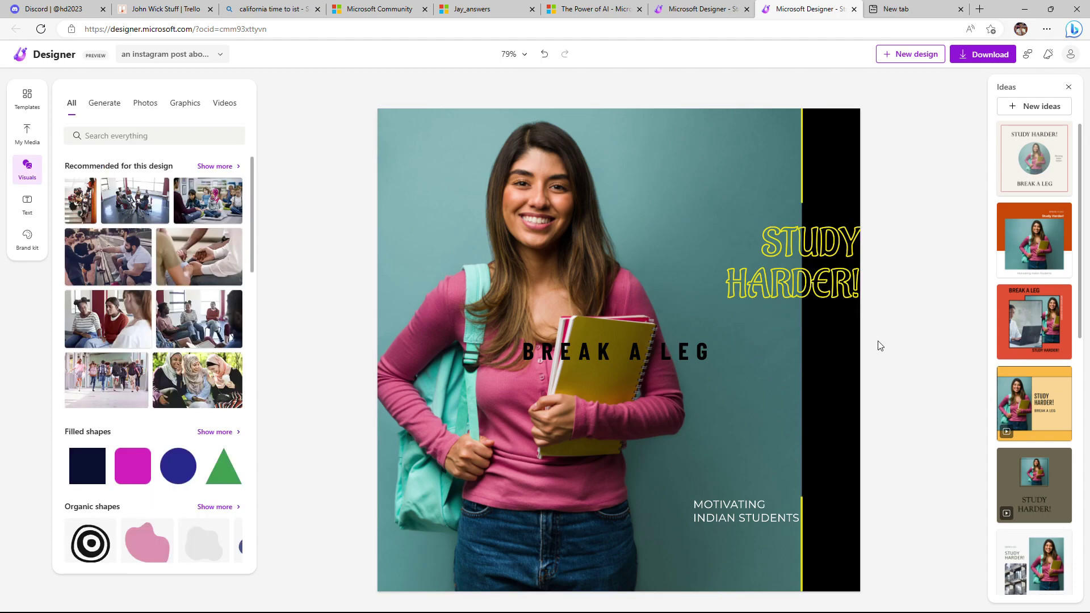
click(751, 511)
click(739, 514)
click(741, 515)
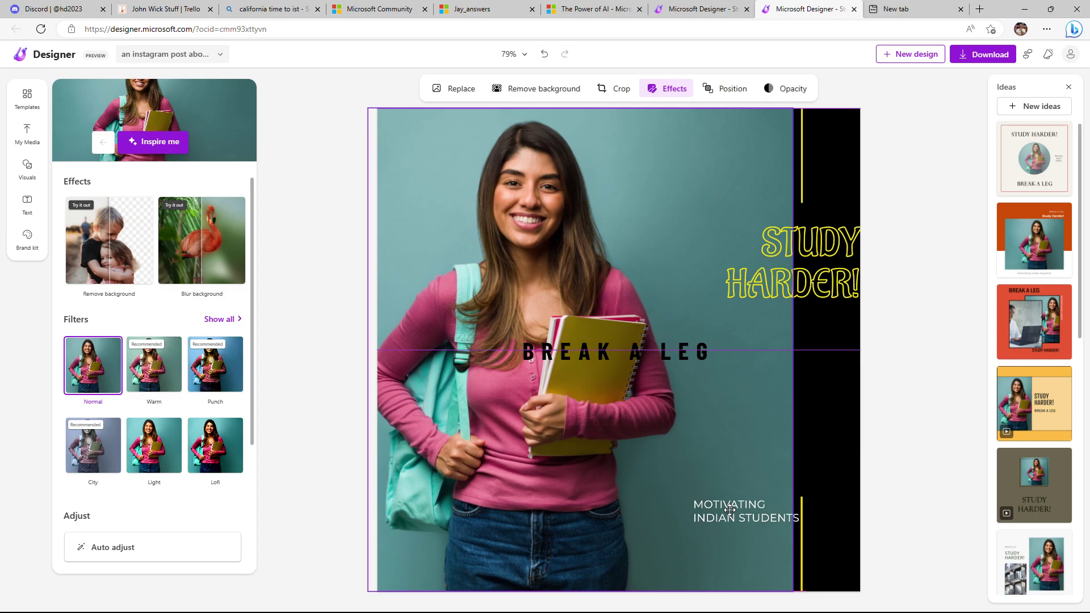
drag(740, 516, 737, 511)
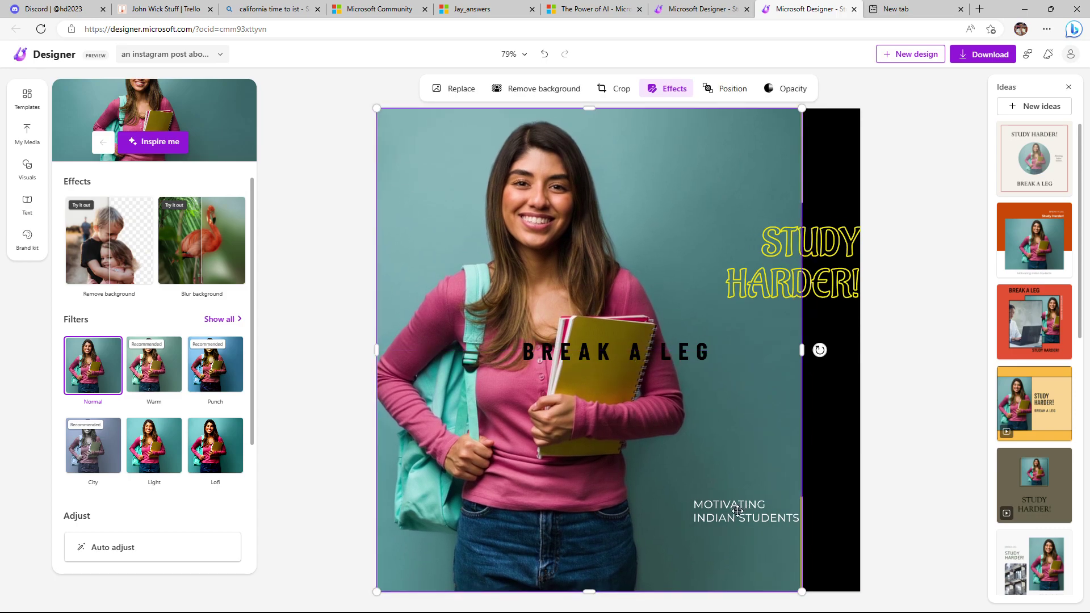
Shorten the "MOTIVATING INDIAN STUDENTS" text by deleting six characters so that it reads "MOTIVATING ISTUDENTS"
click(758, 516)
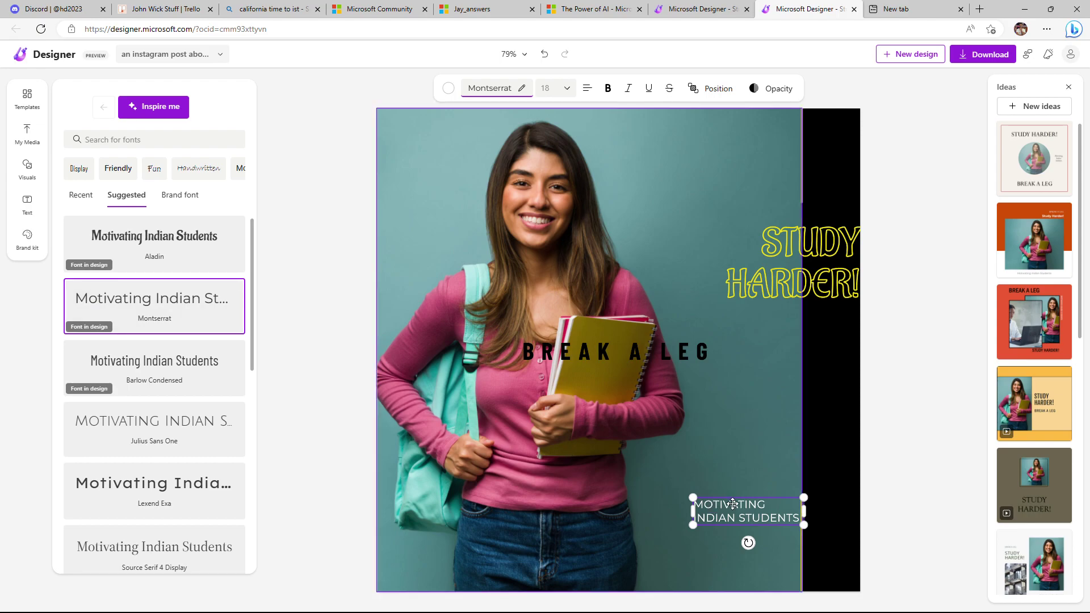
double_click(769, 518)
click(738, 504)
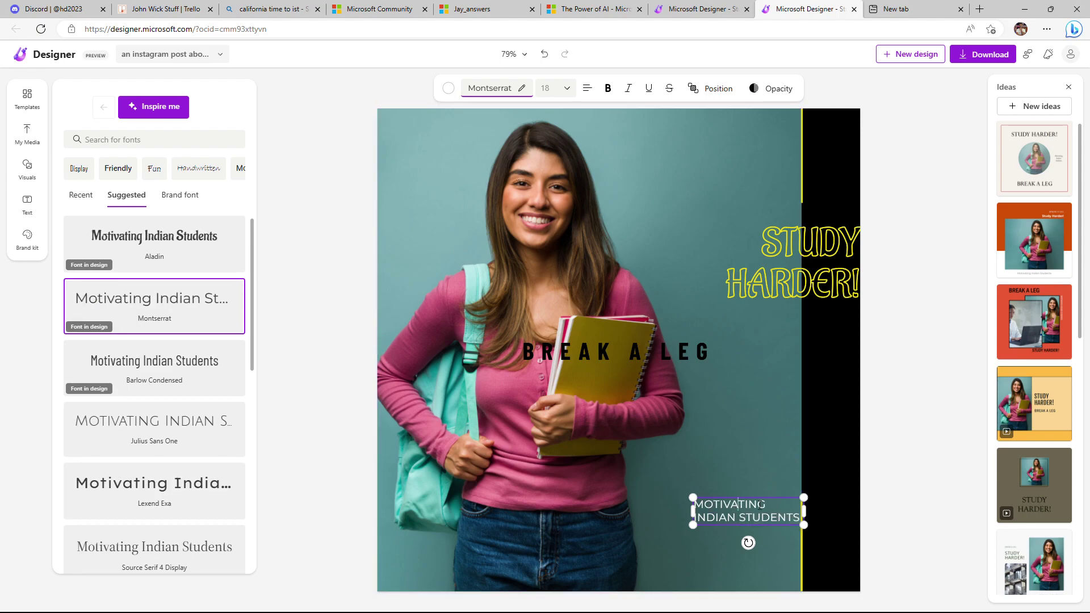
key(BackSpace)
key(BackSpace)
key(BackSpace)
key(BackSpace)
key(BackSpace)
key(BackSpace)
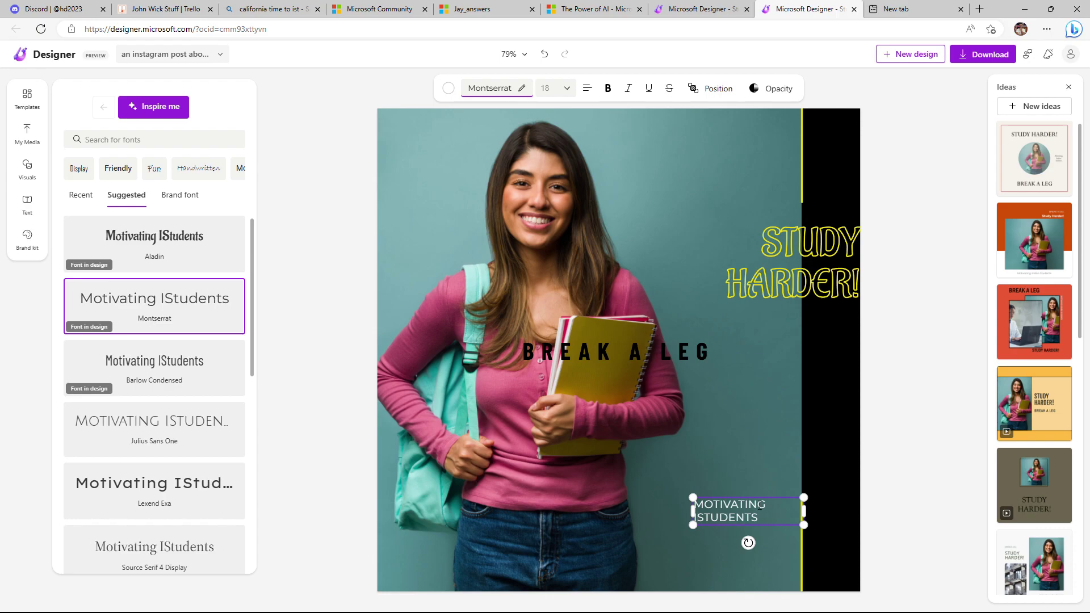
click(943, 409)
Try magenta as the background color of the design, and set it to the suggested coral red
click(839, 348)
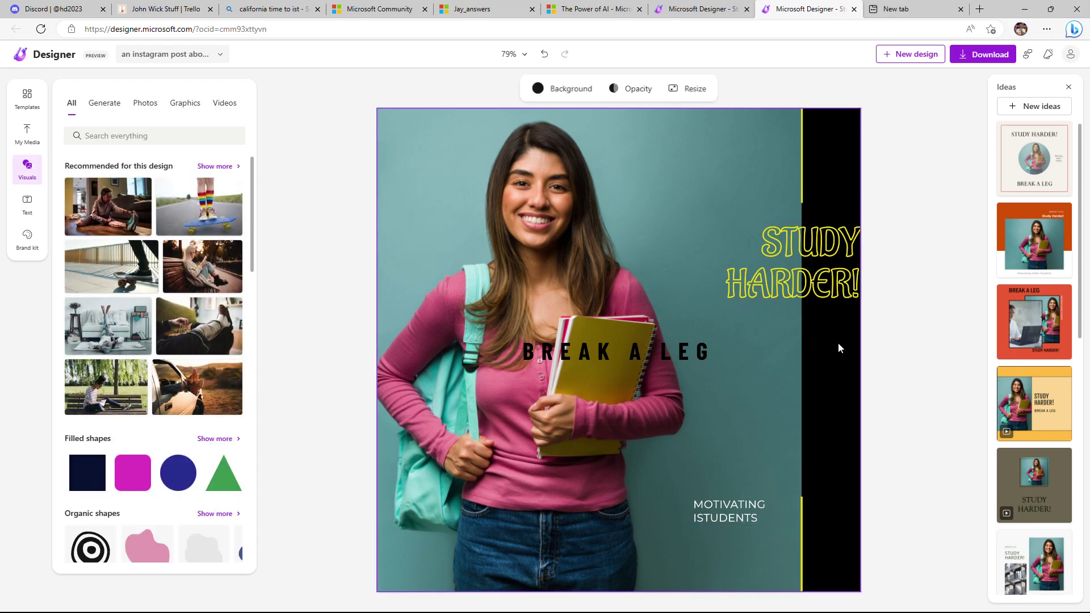
click(568, 88)
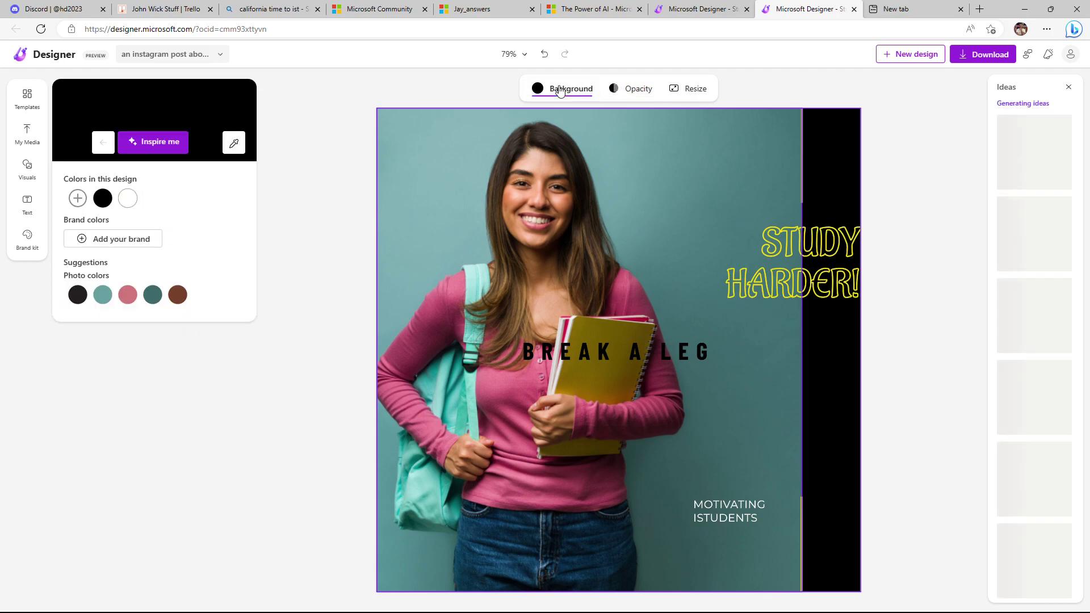
click(226, 336)
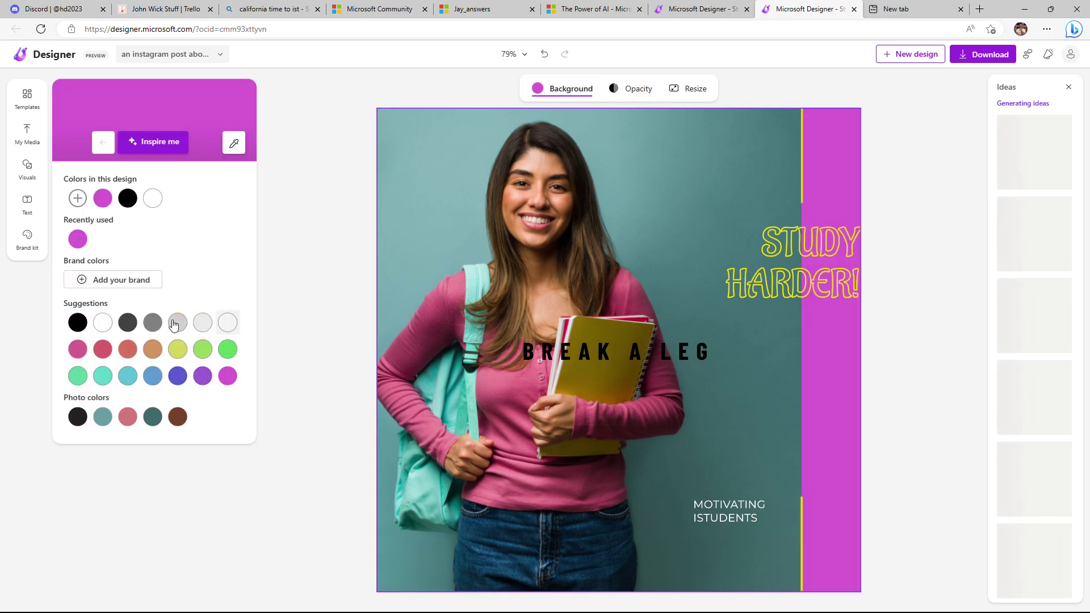
click(126, 350)
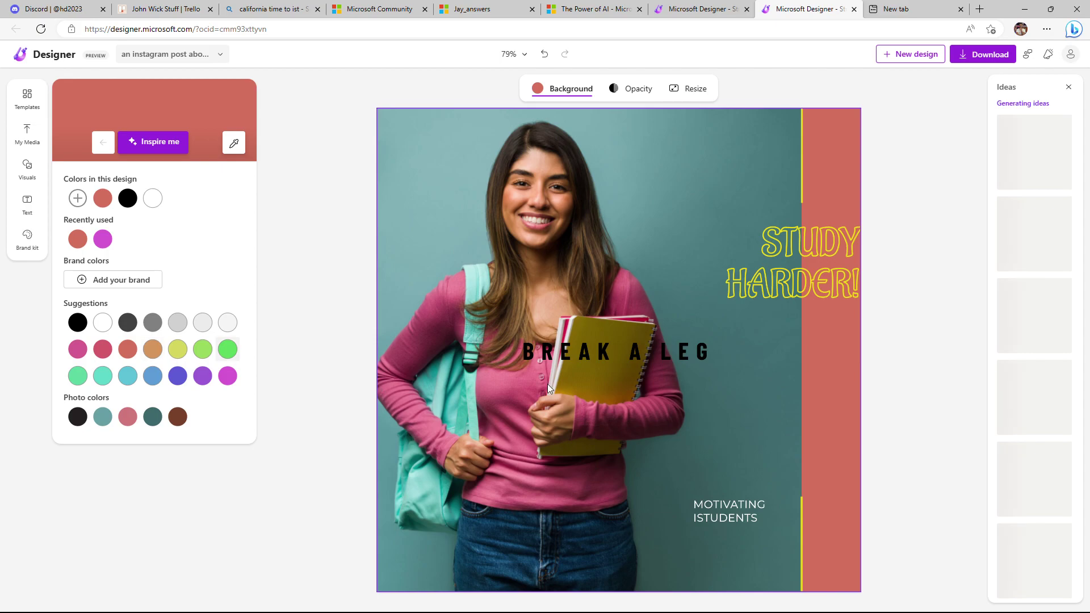
click(907, 360)
Move the "BREAK A LEG" text just above the "MOTIVATING" text, and place a duplicate of it above the "STUDY HARDER!" heading
click(617, 356)
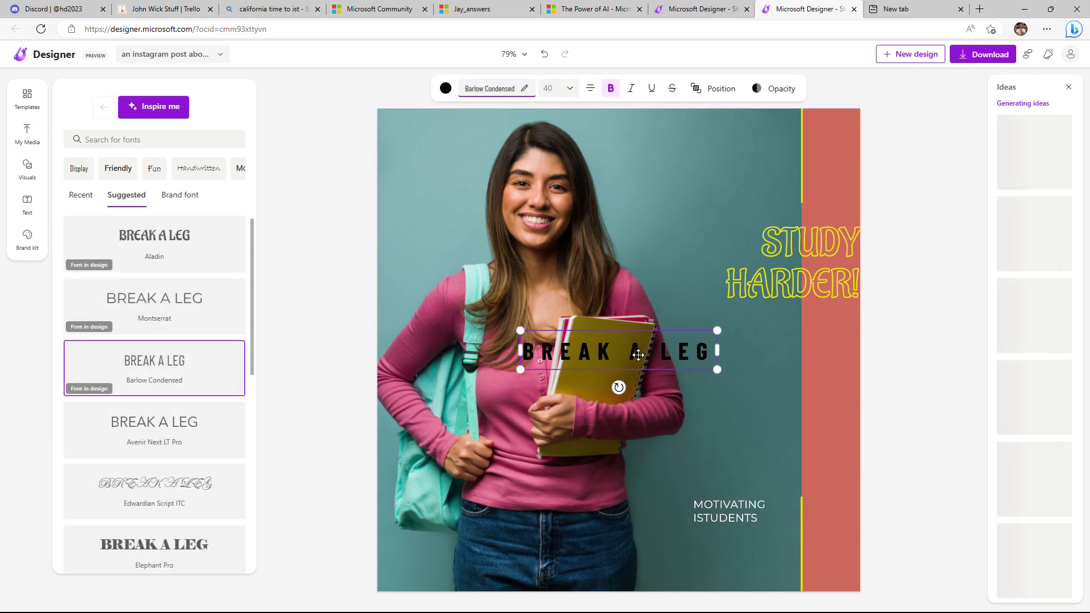
drag(644, 360, 707, 472)
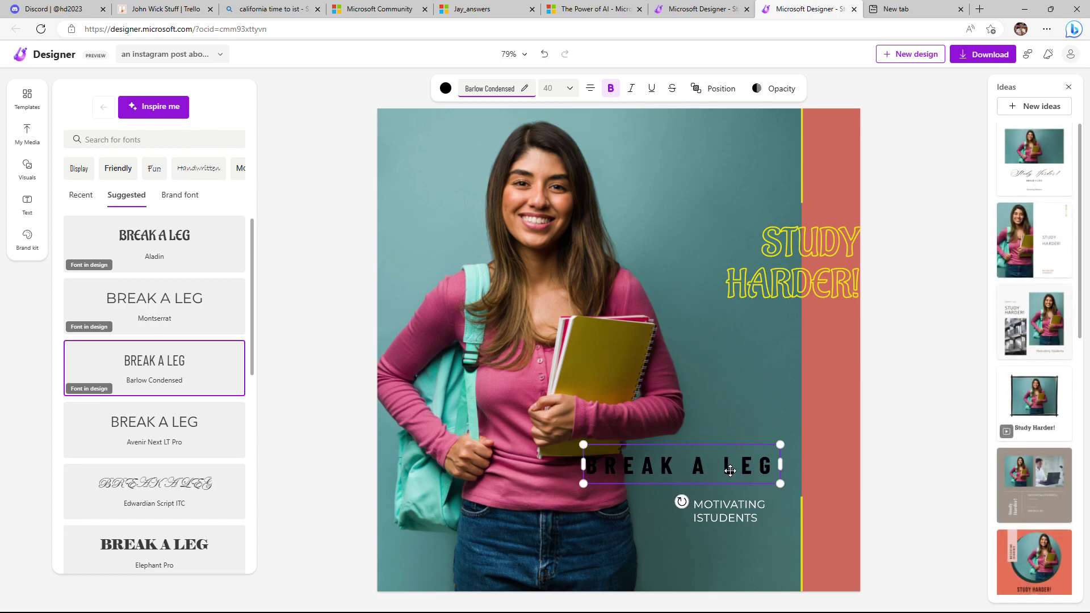
right_click(729, 470)
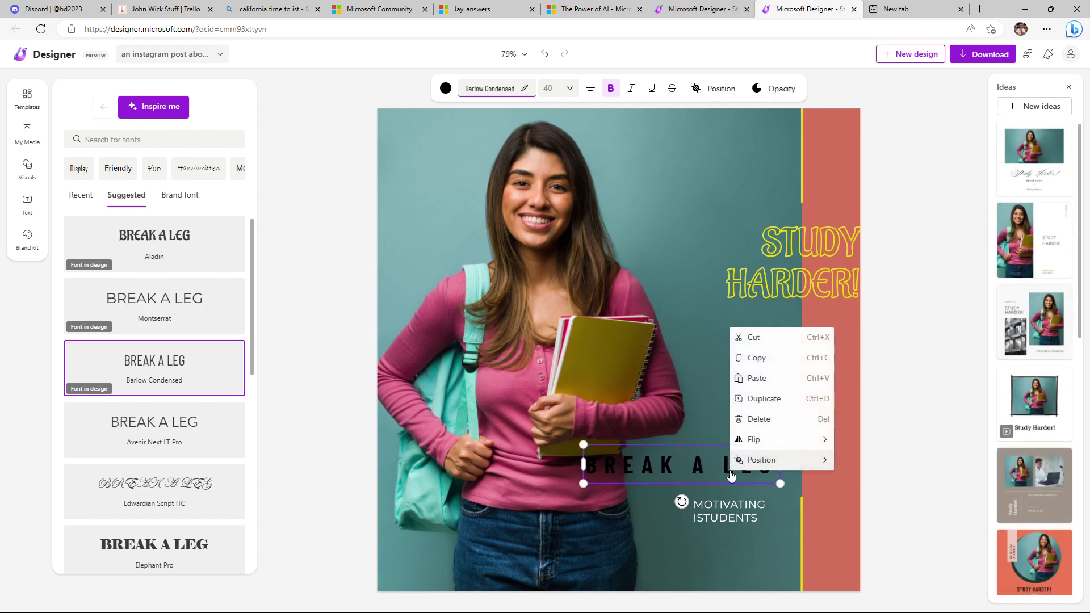
click(779, 399)
drag(745, 491, 790, 181)
click(803, 257)
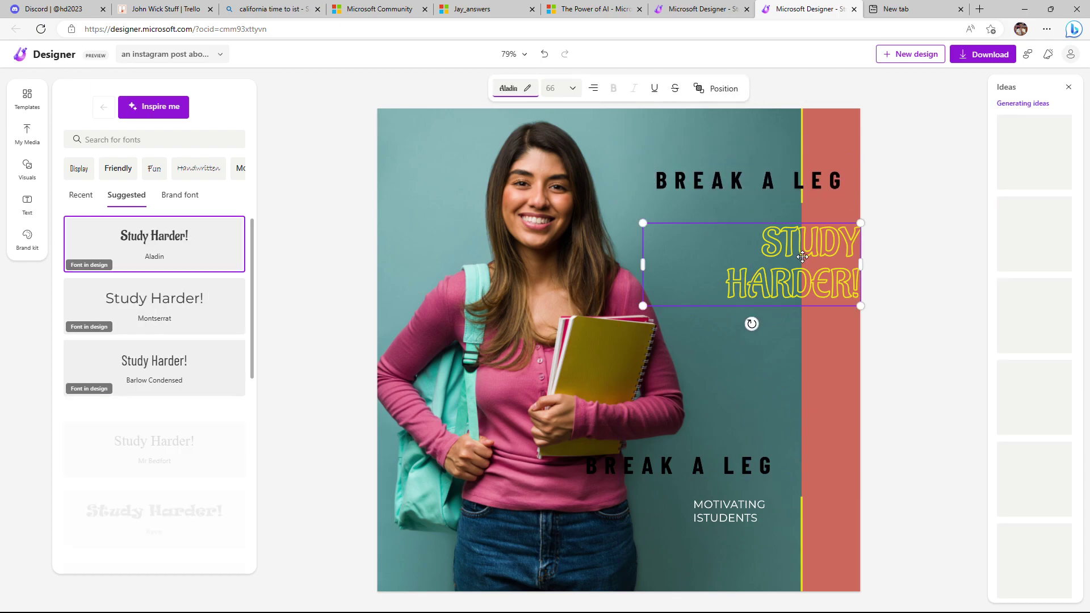
double_click(803, 257)
click(823, 350)
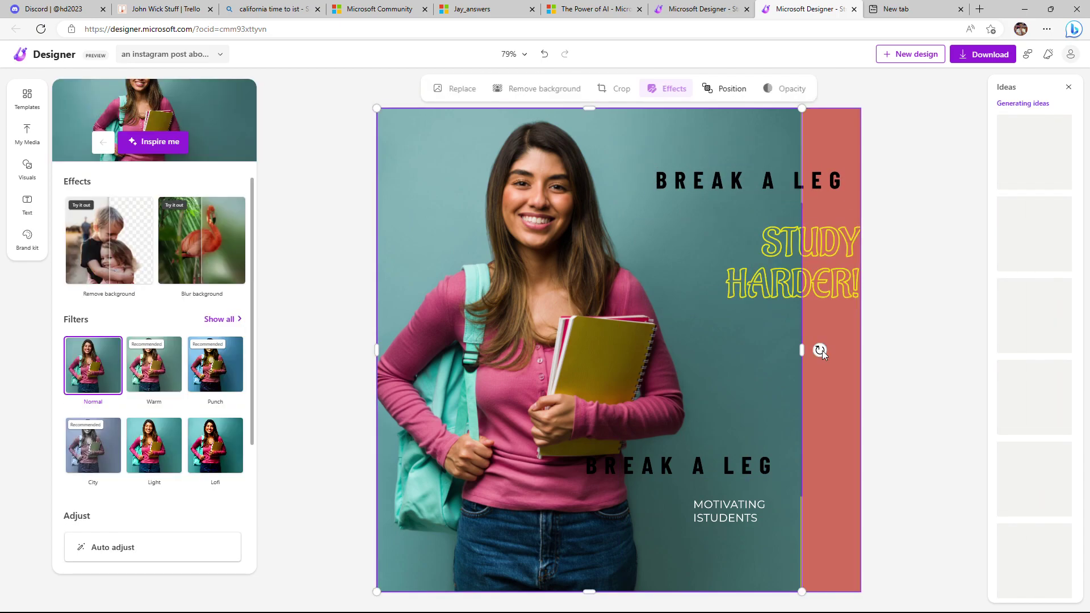
Replace the upper "BREAK A LEG" text with the "Study Harder!" wording copied from the yellow heading
double_click(804, 266)
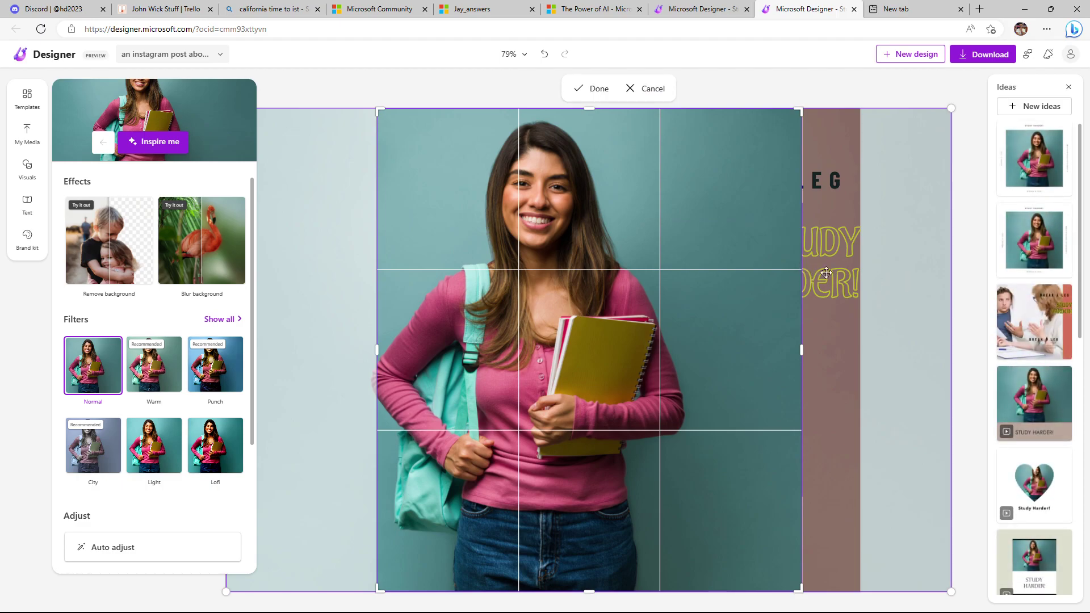
click(869, 100)
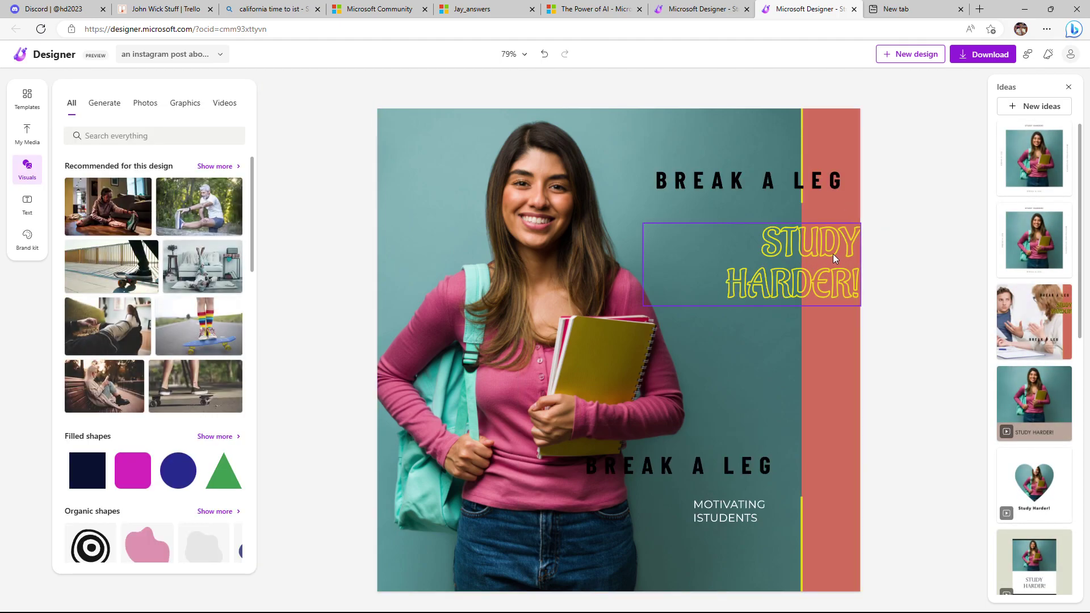
click(832, 254)
double_click(829, 253)
key(super)
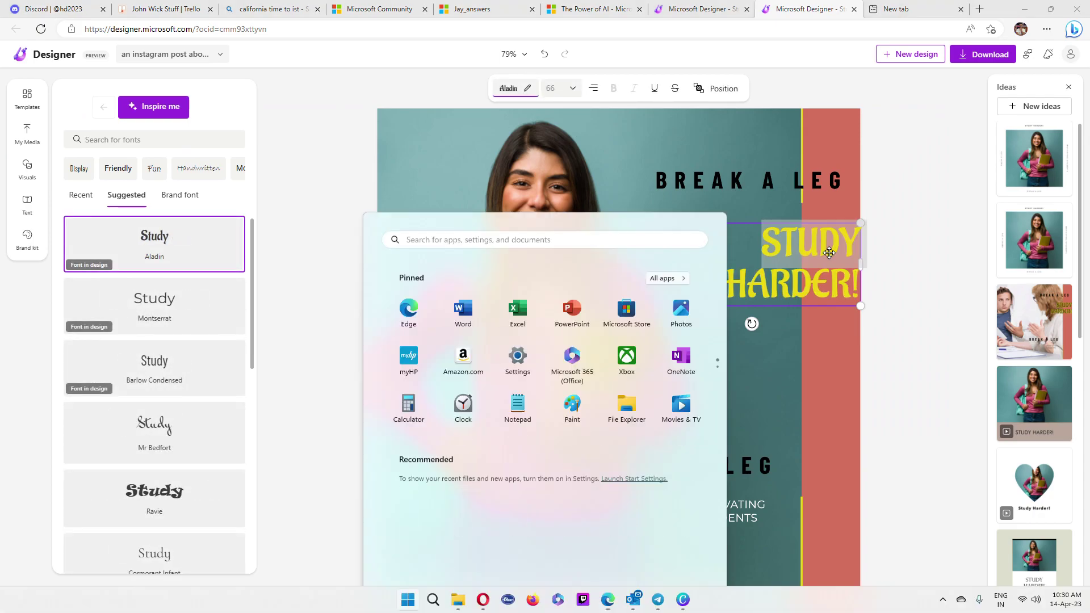
key(super)
key(ctrl+a)
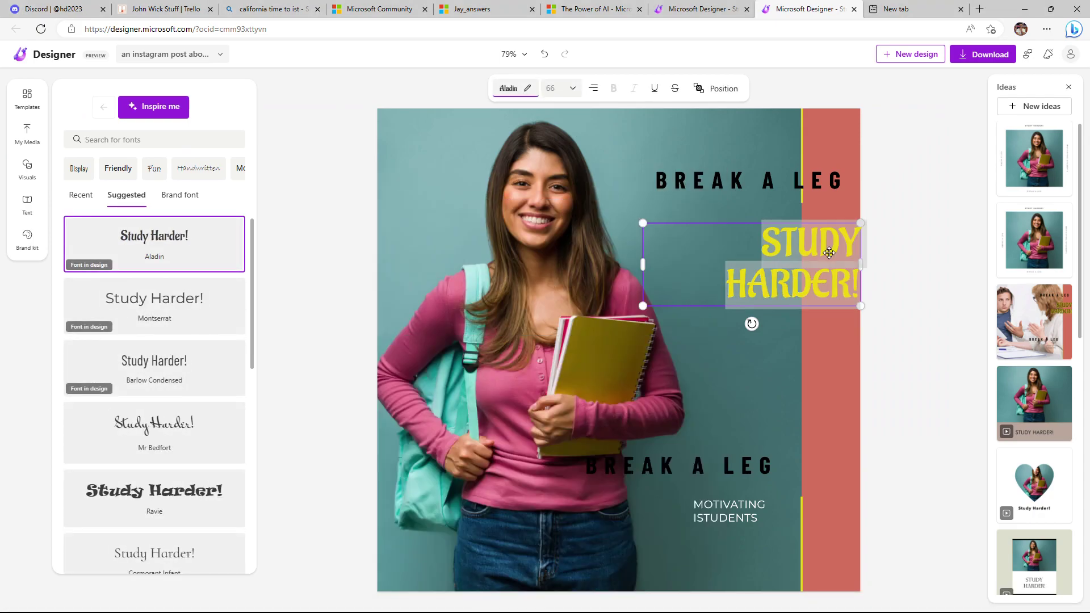
click(748, 187)
double_click(738, 181)
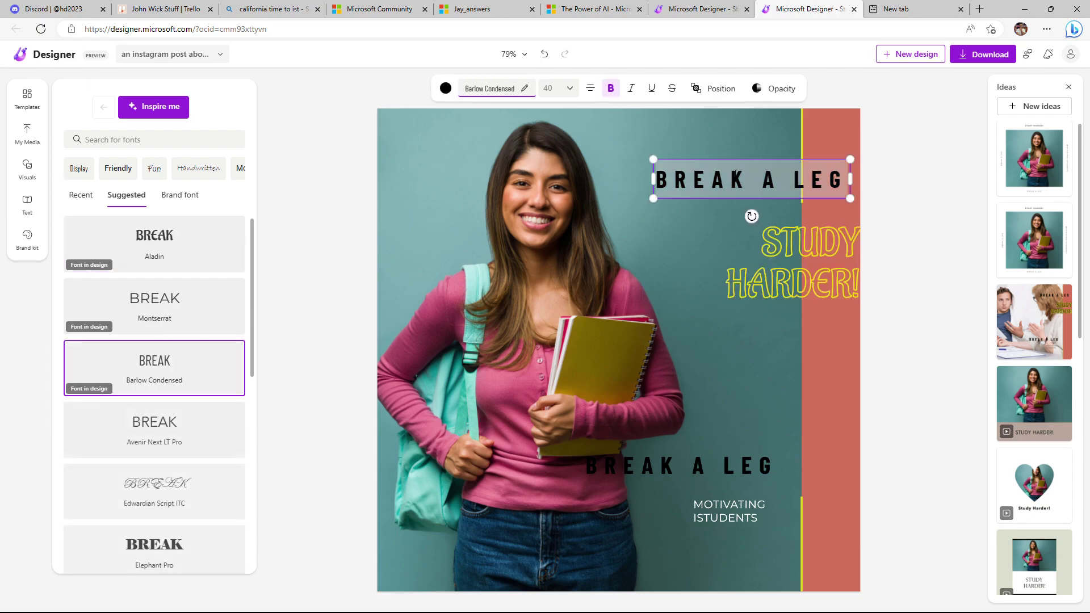
key(ctrl+a)
text(Study Harder!)
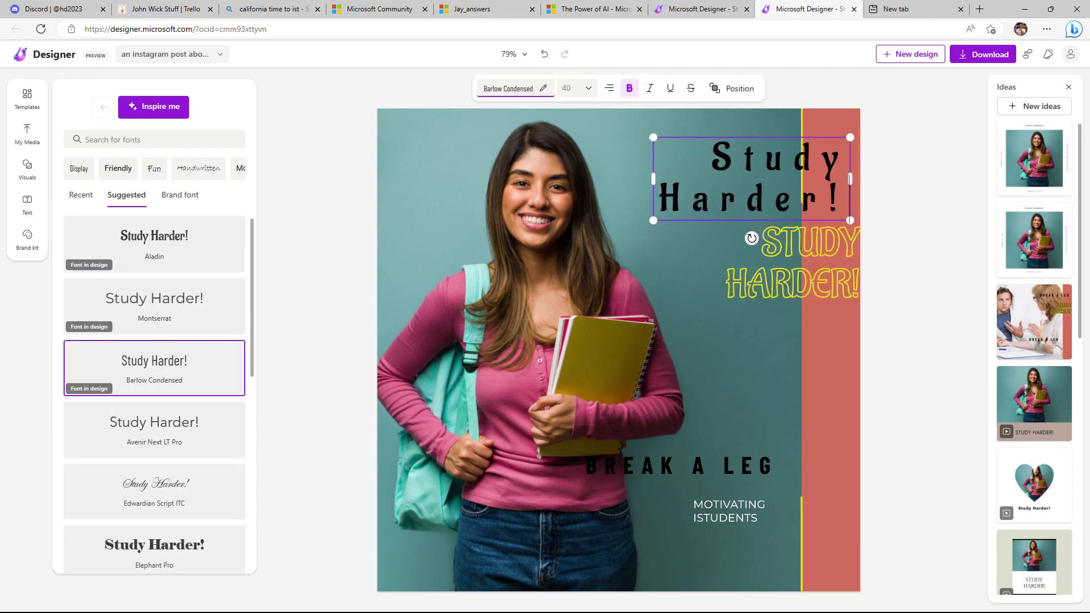
key(Delete)
Try deleting the yellow "STUDY HARDER!" heading, and undo the deletion
click(795, 264)
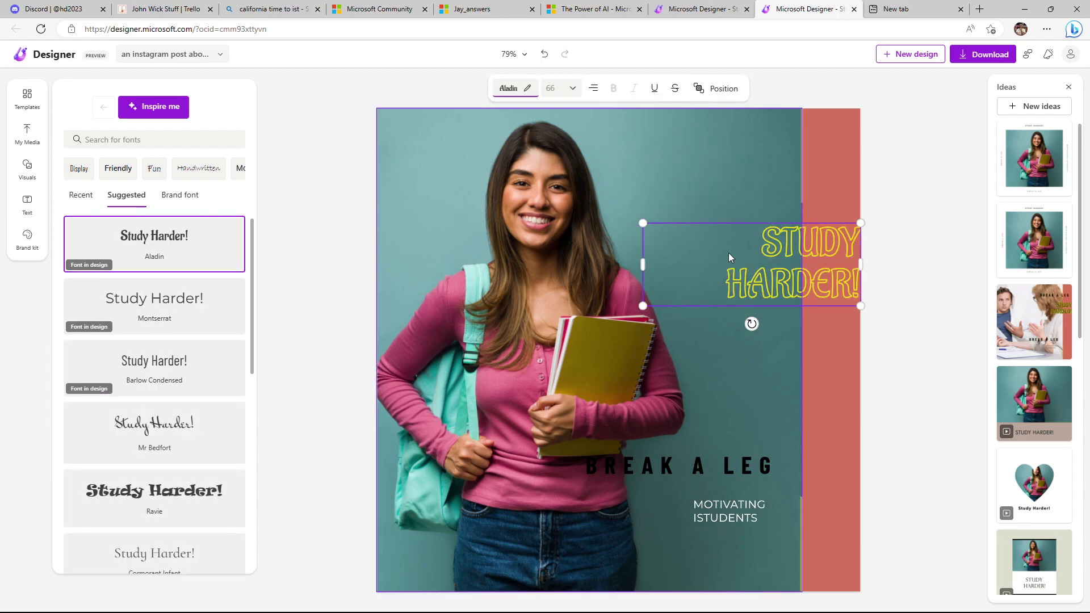
click(766, 288)
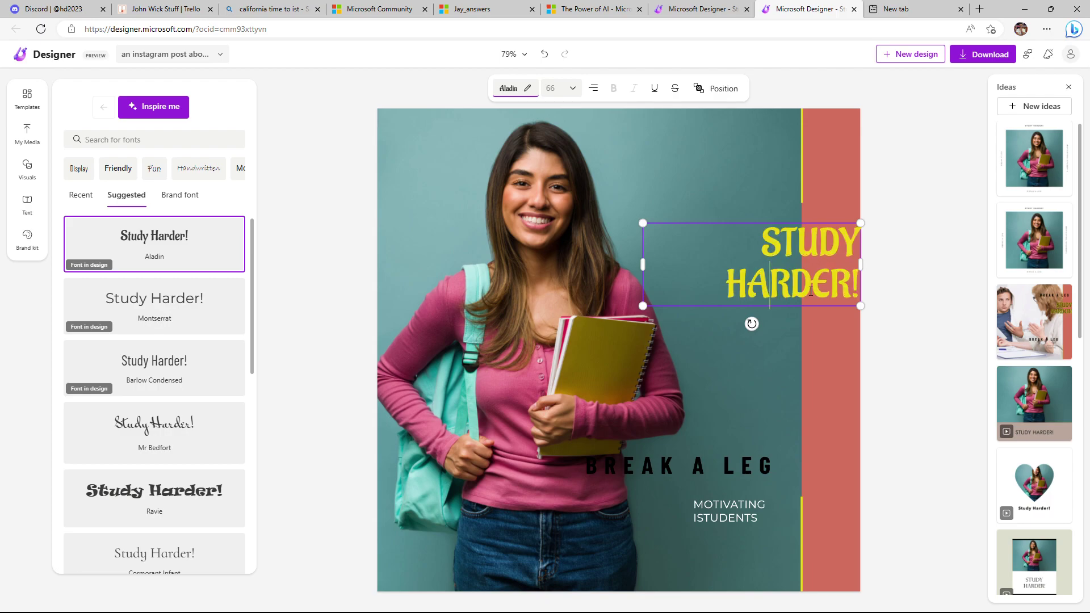
click(819, 309)
key(Delete)
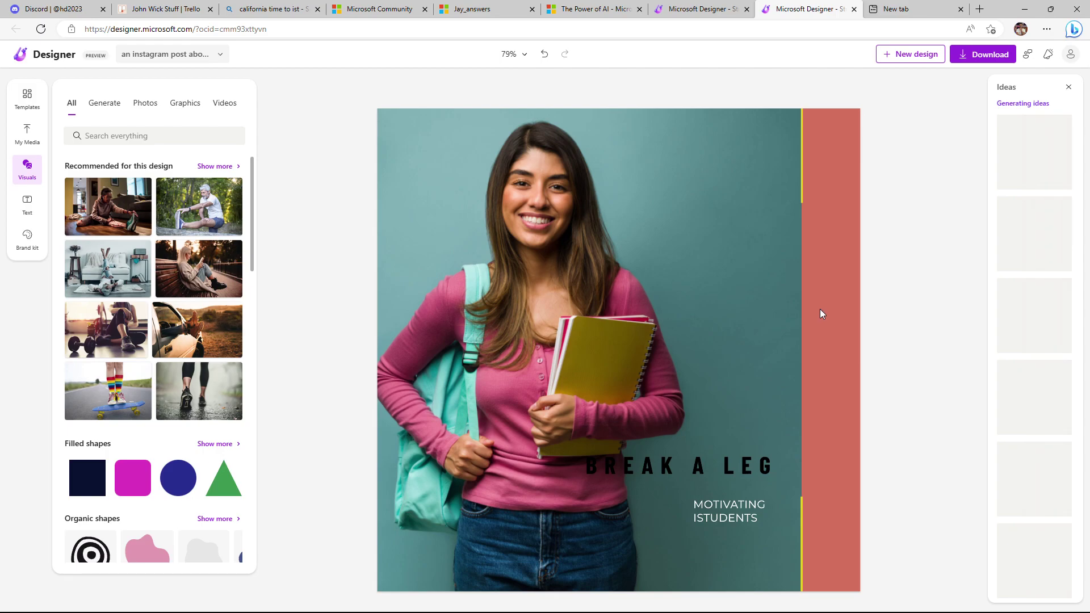
key(ctrl+z)
click(942, 238)
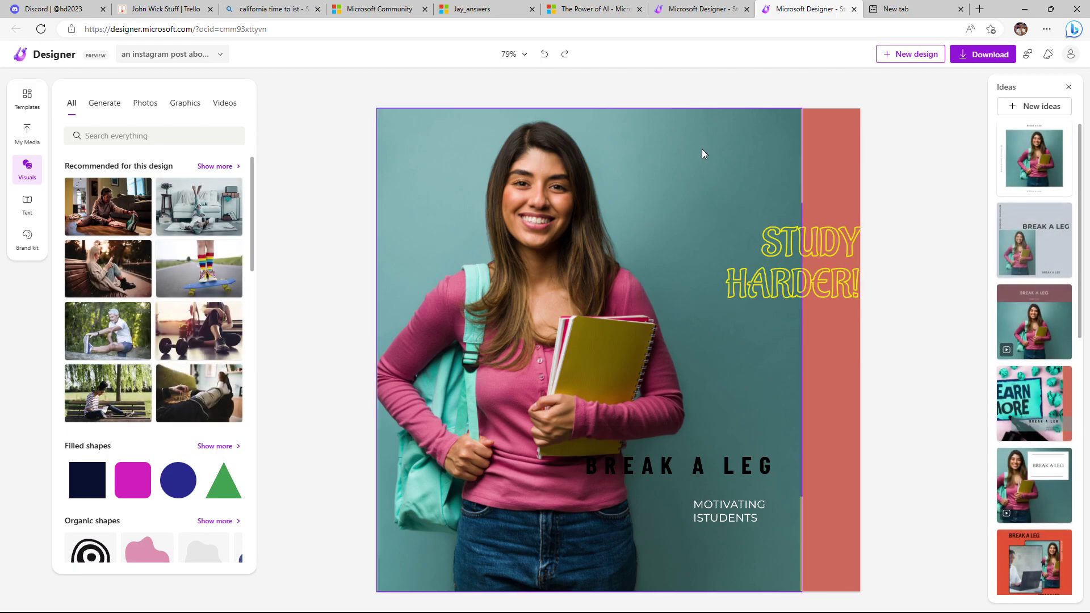
click(730, 172)
click(730, 173)
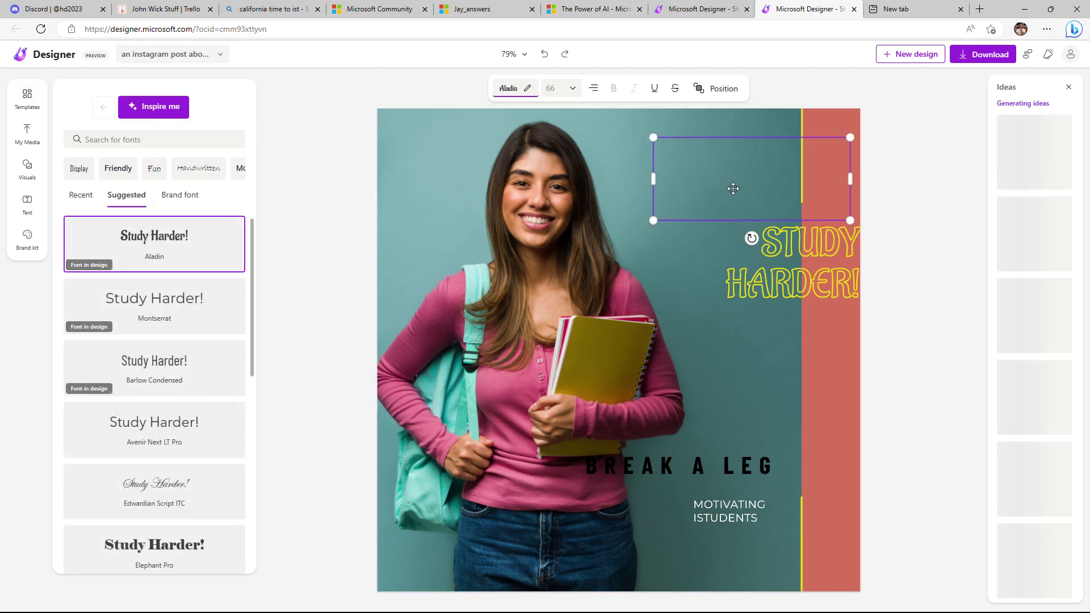
double_click(733, 189)
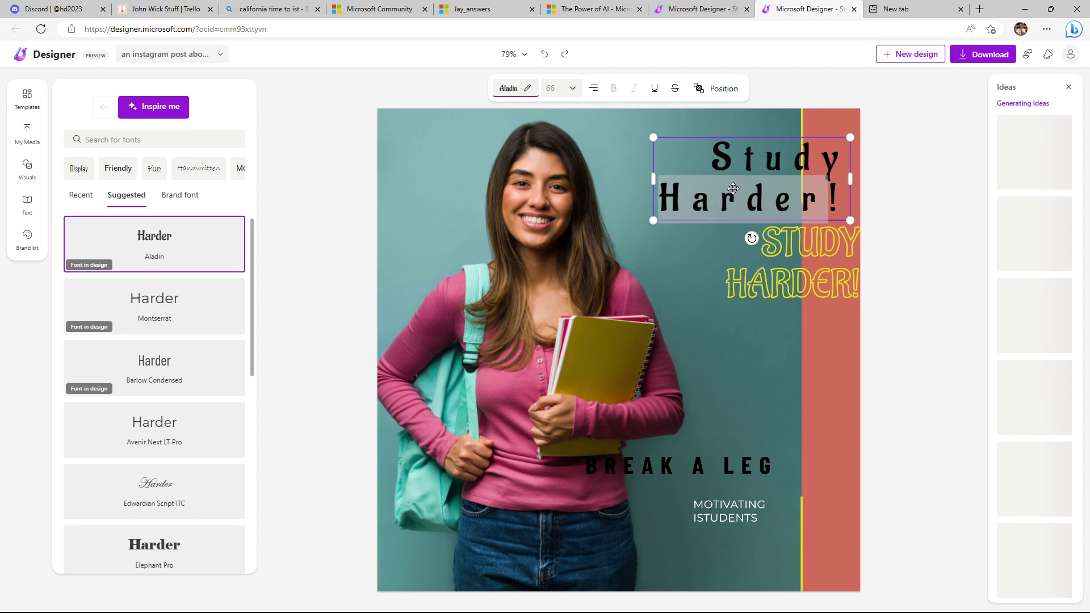
click(890, 167)
click(754, 162)
right_click(754, 162)
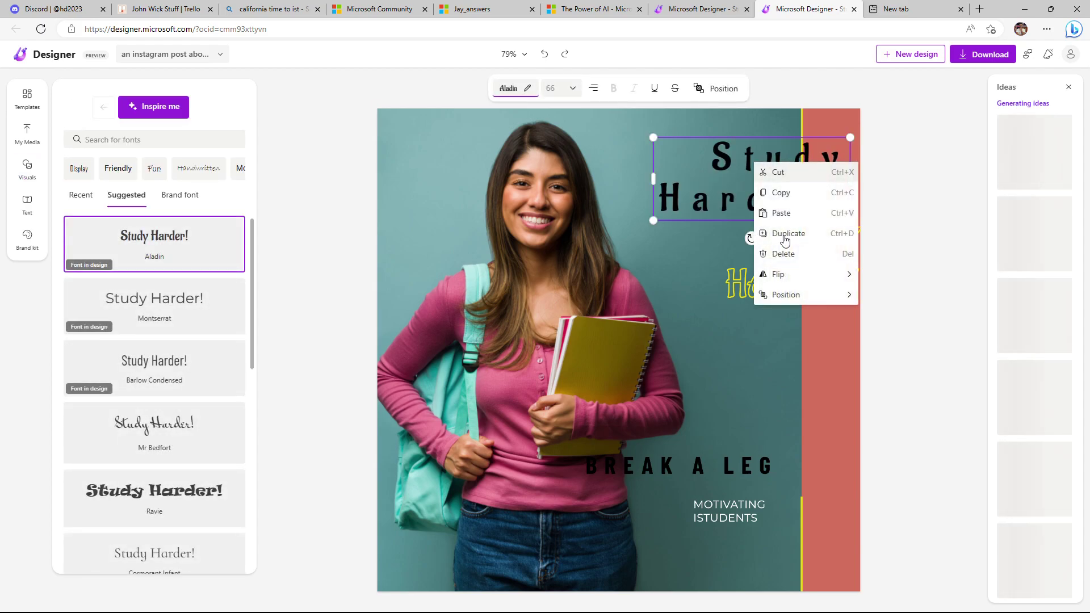
mouse_move(817, 294)
click(897, 298)
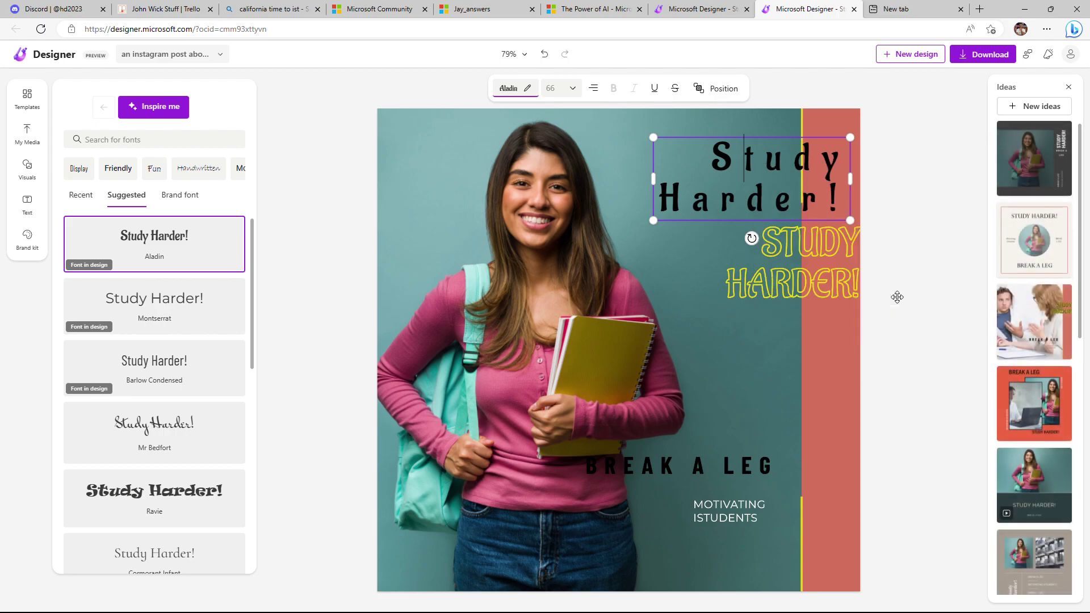
click(958, 228)
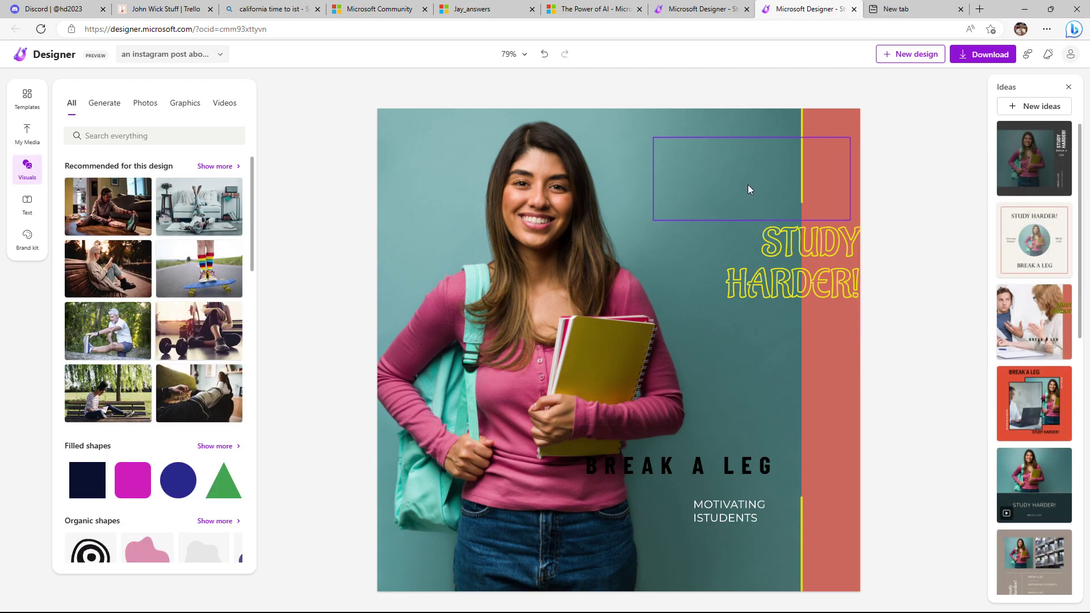
click(747, 185)
double_click(749, 190)
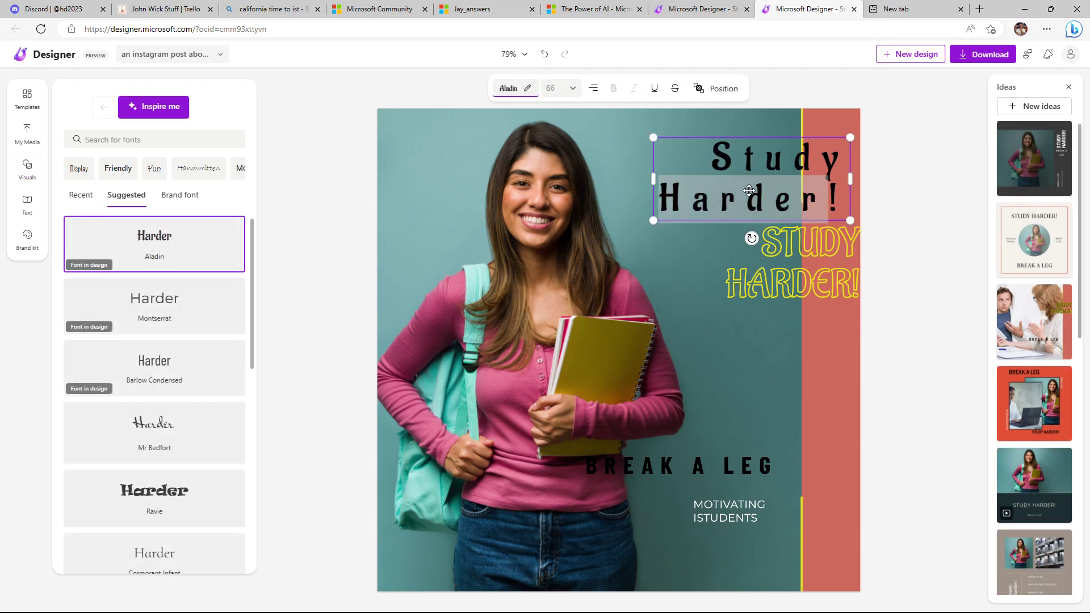
triple_click(749, 190)
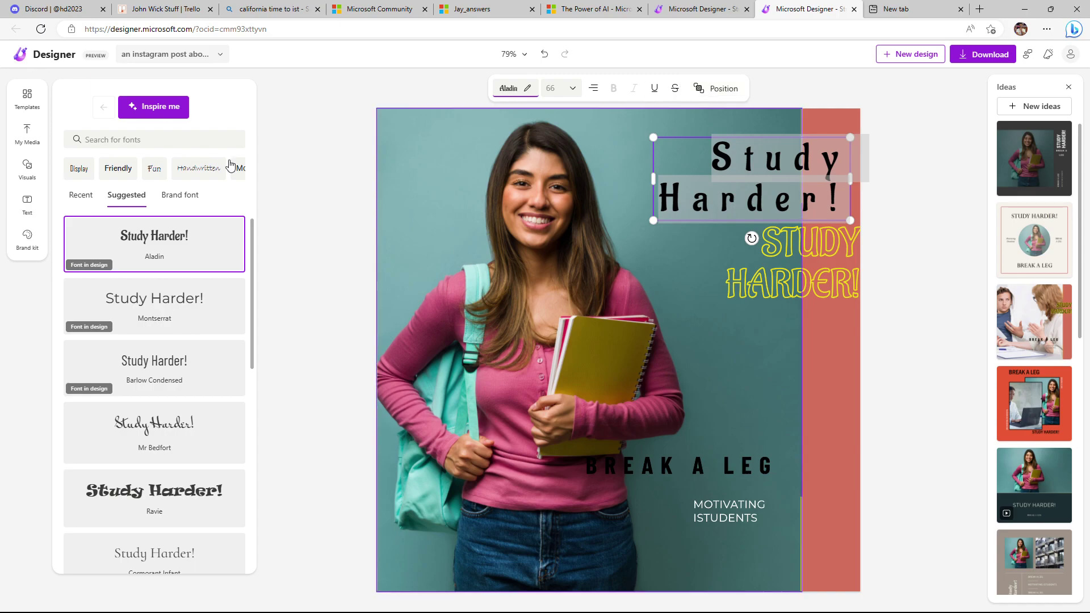
Add the pink "Seasonal Sale" text style to the design and place it above the yellow "STUDY HARDER!" heading
click(25, 201)
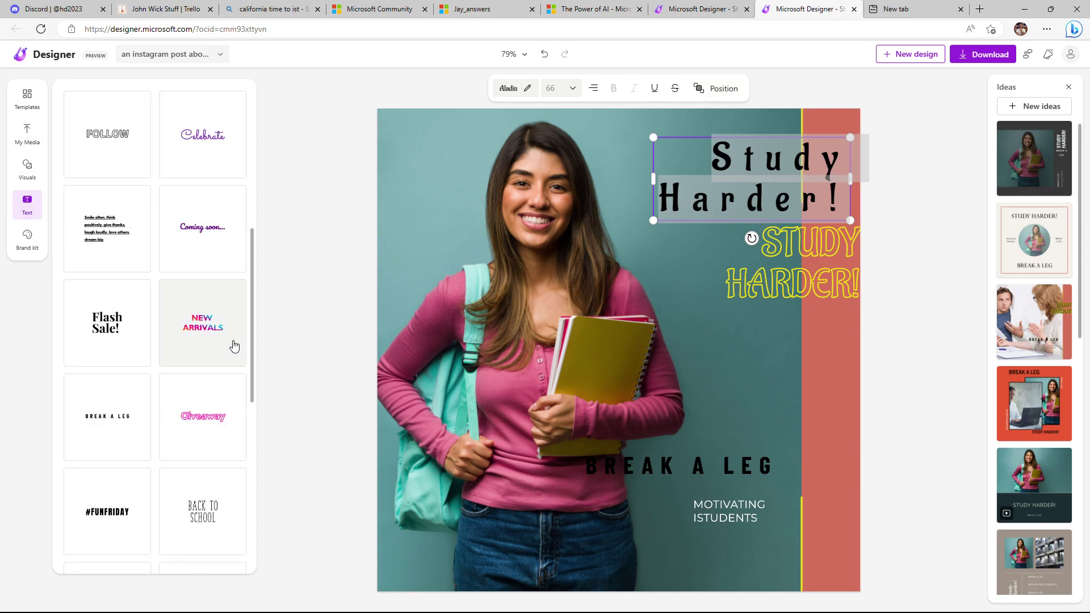
scroll(163, 339, up, 5)
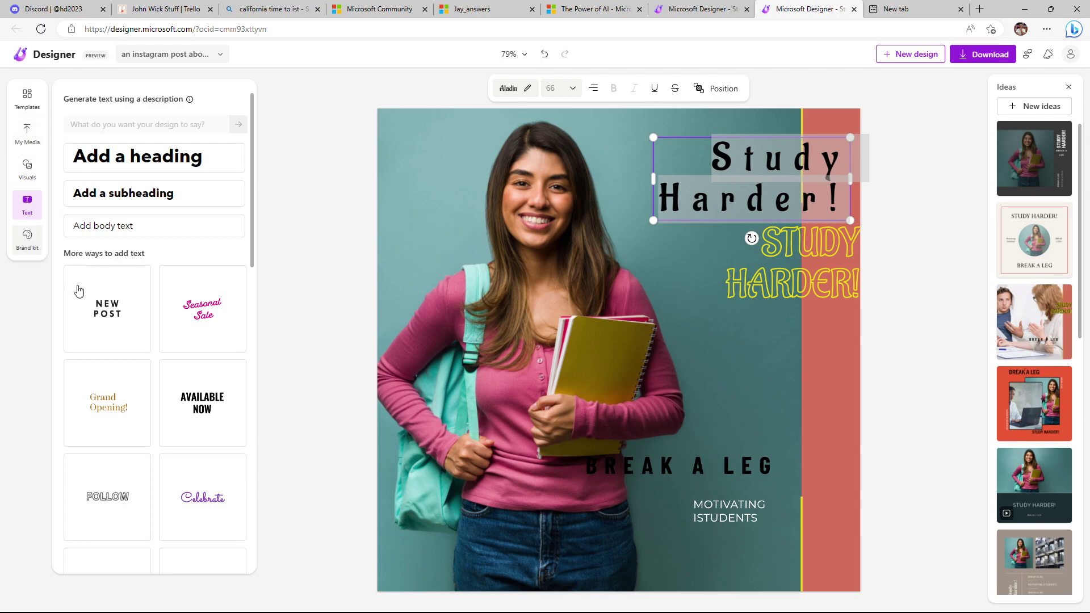
click(197, 301)
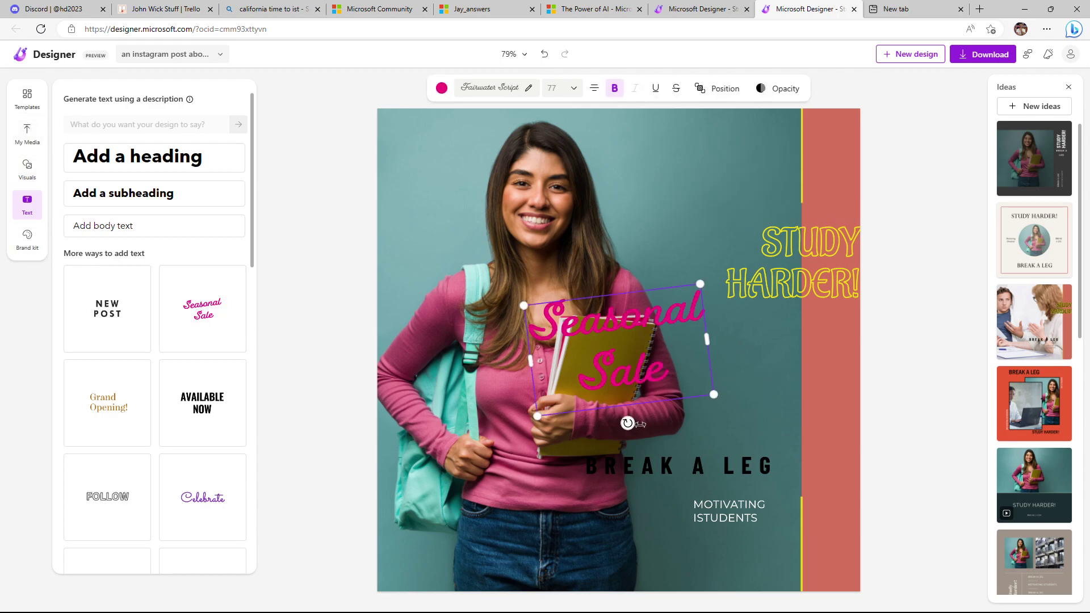
drag(700, 289, 786, 252)
Move the yellow "STUDY HARDER!" heading down, clear of the "Seasonal Sale" text, and delete it
click(829, 288)
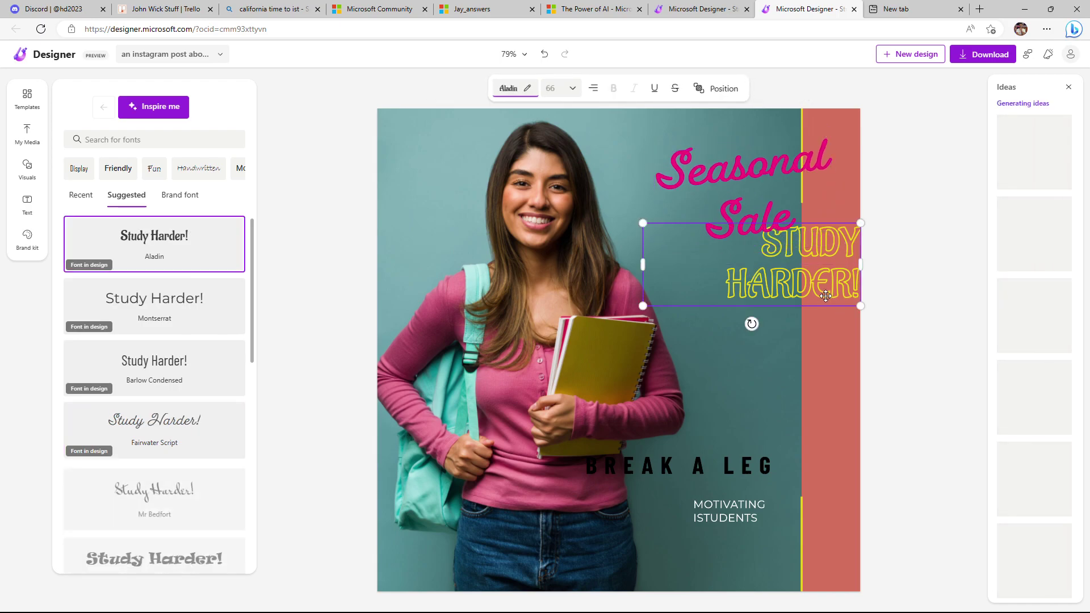
drag(829, 287, 817, 395)
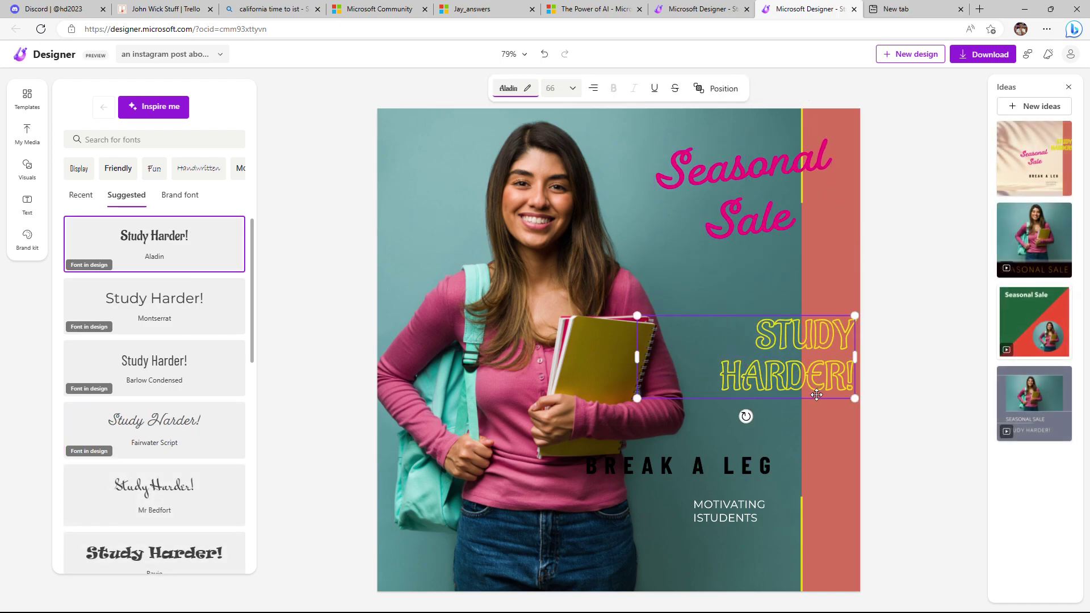
key(Delete)
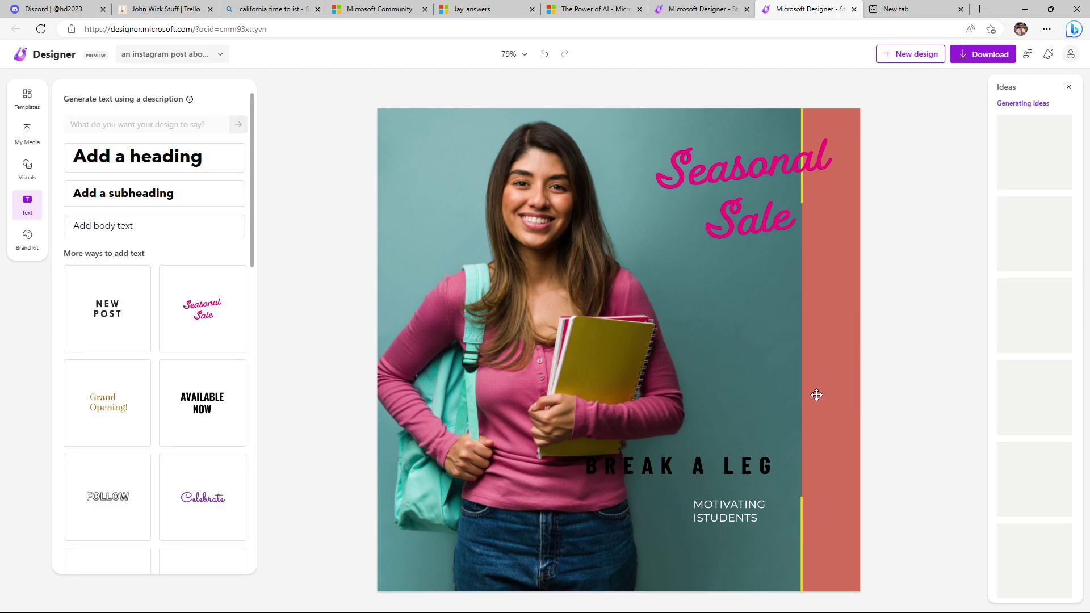
Replace the wording of the pink "Seasonal Sale" text with "Study Harder"
click(733, 173)
click(732, 173)
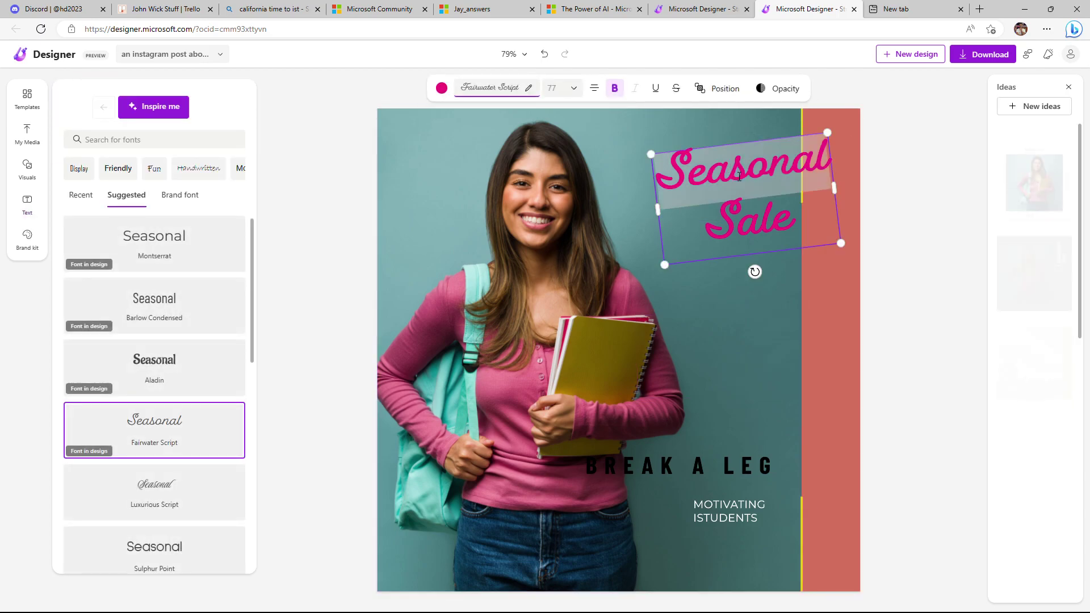
double_click(756, 217)
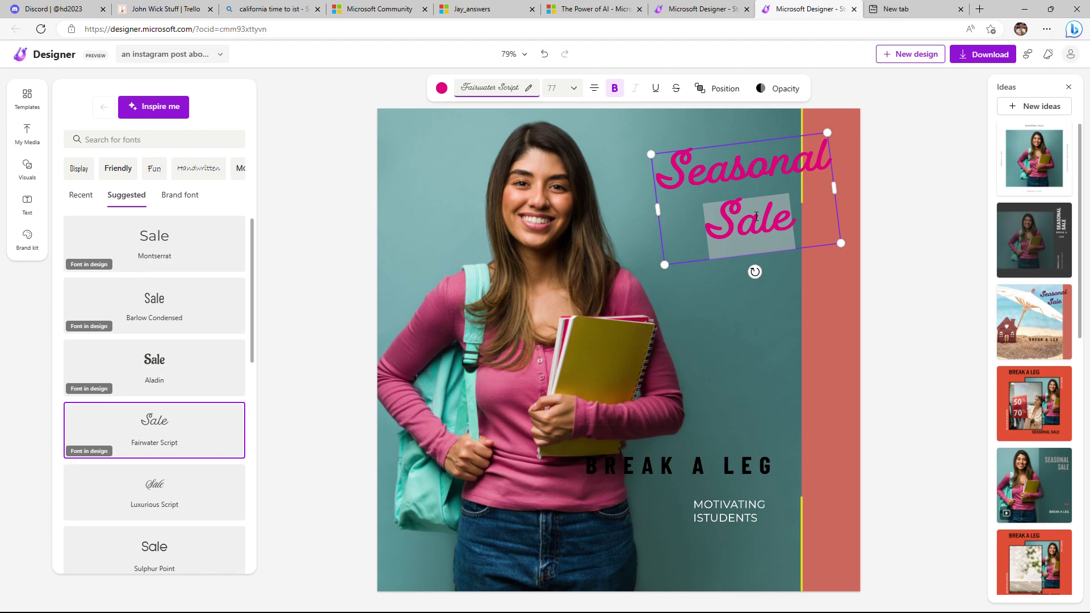
click(757, 217)
text(Stu)
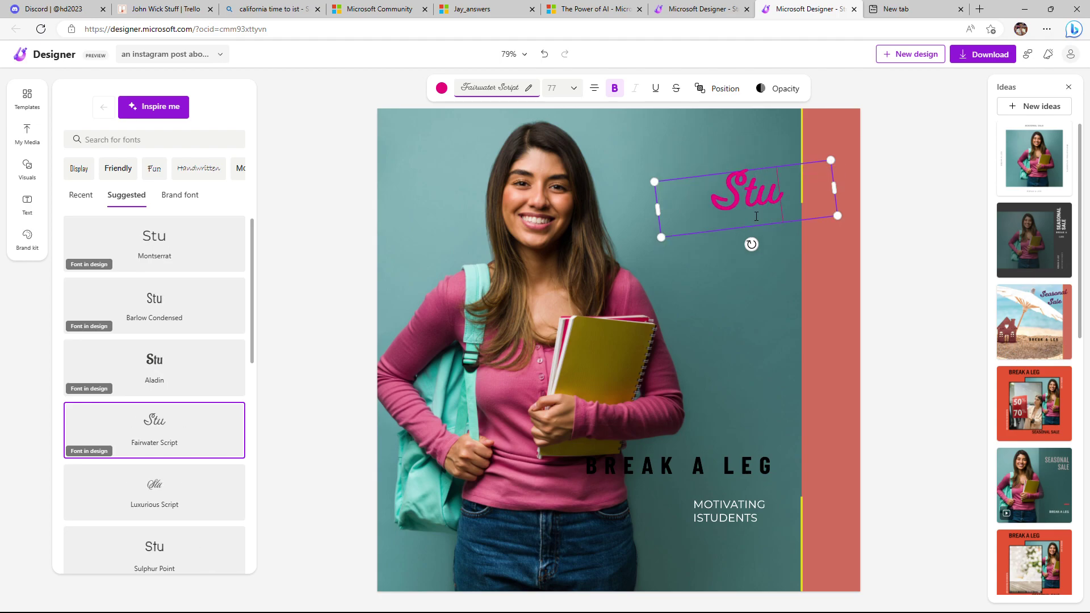
text(dy Harder)
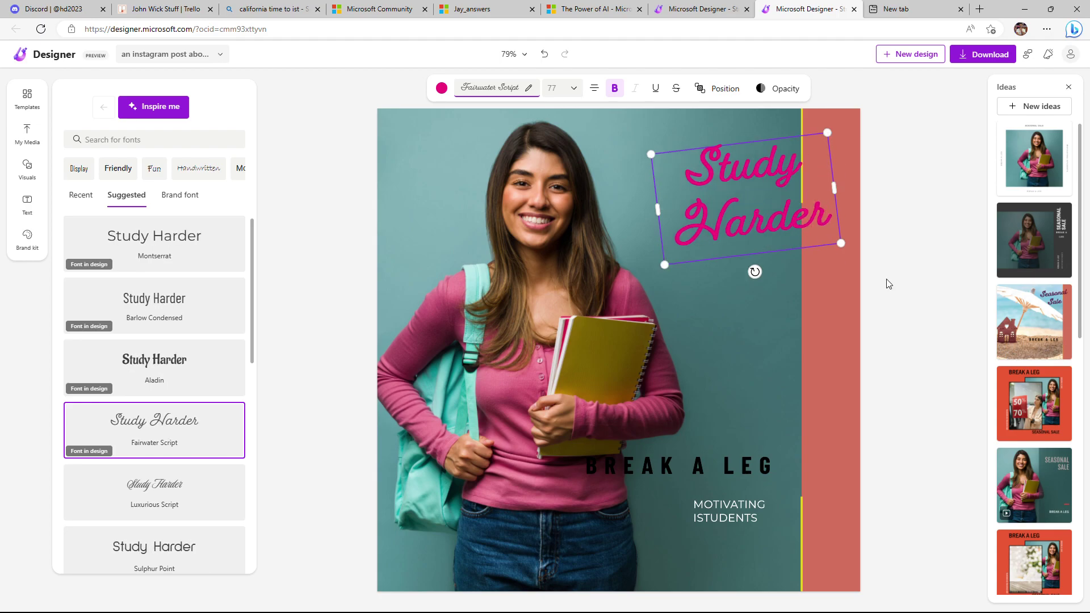
click(915, 280)
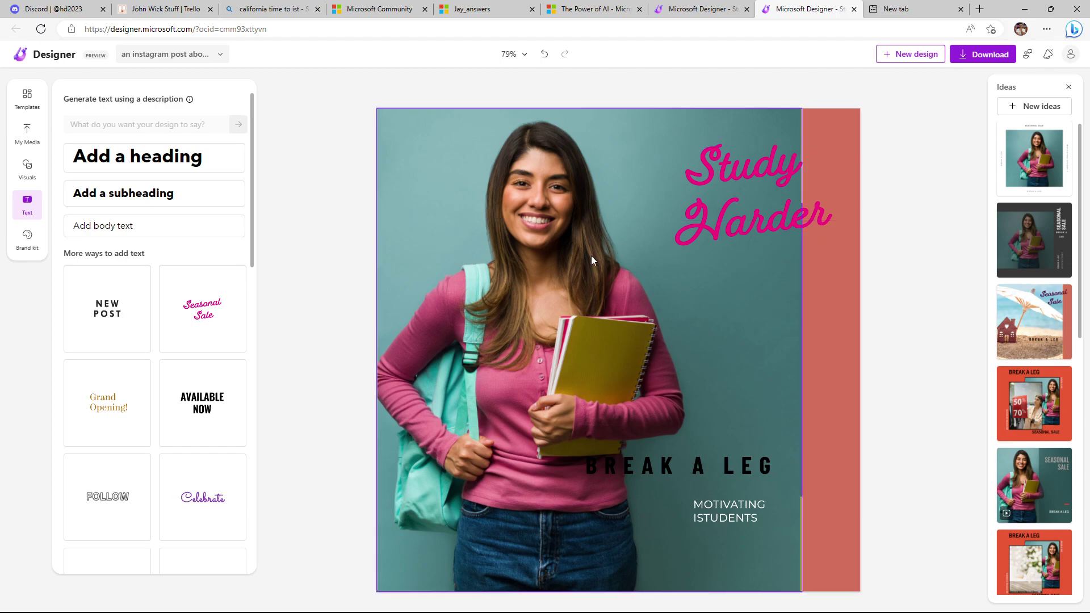
Try pink and dark teal on the "BREAK A LEG" text, set it to the brown photo color, and shift it toward the coral strip
click(678, 471)
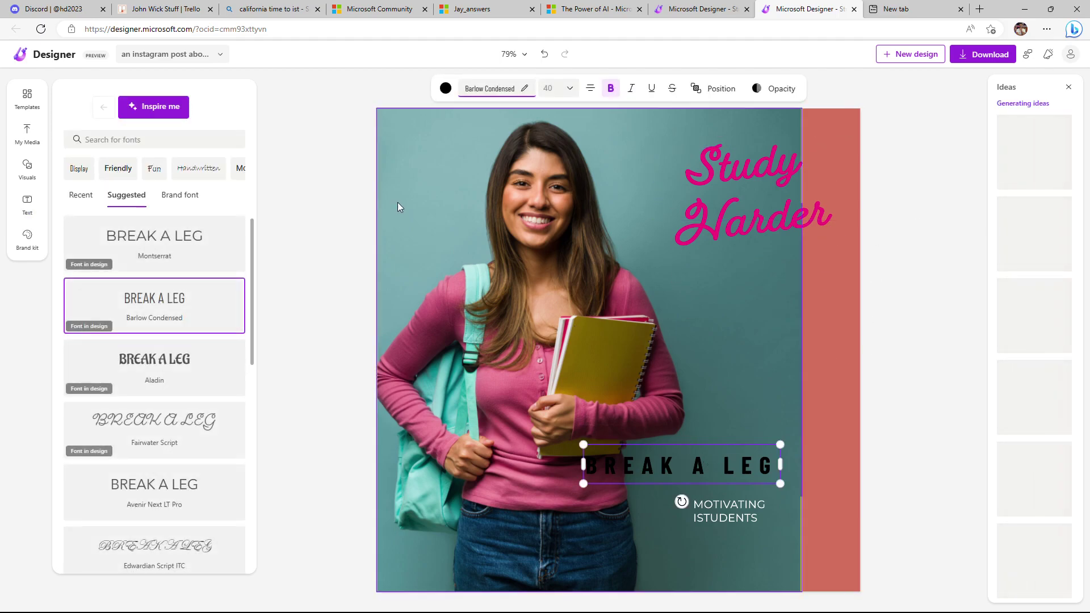
click(446, 88)
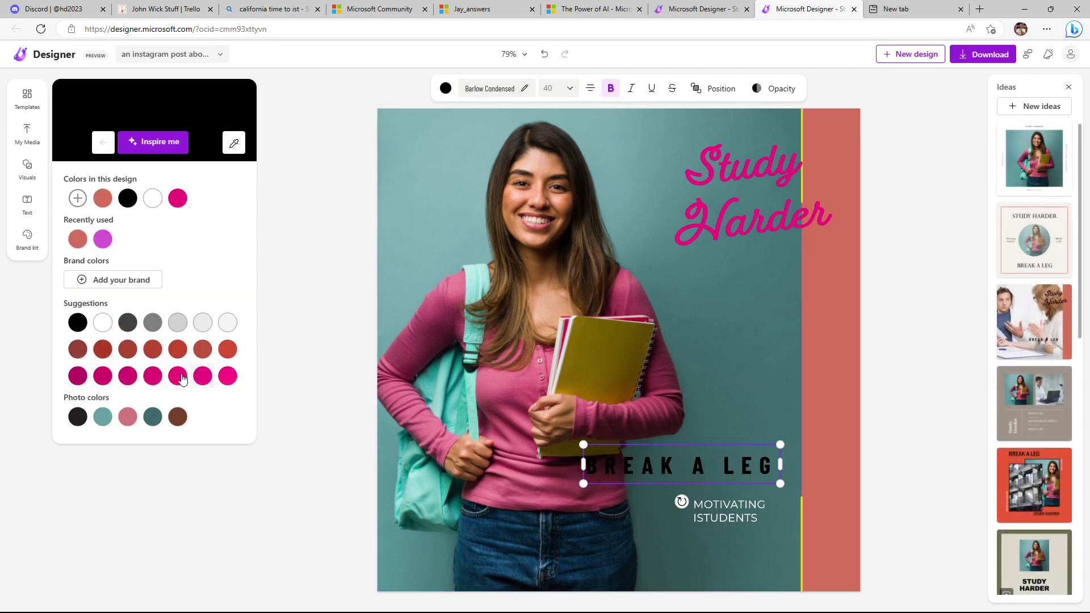
click(128, 417)
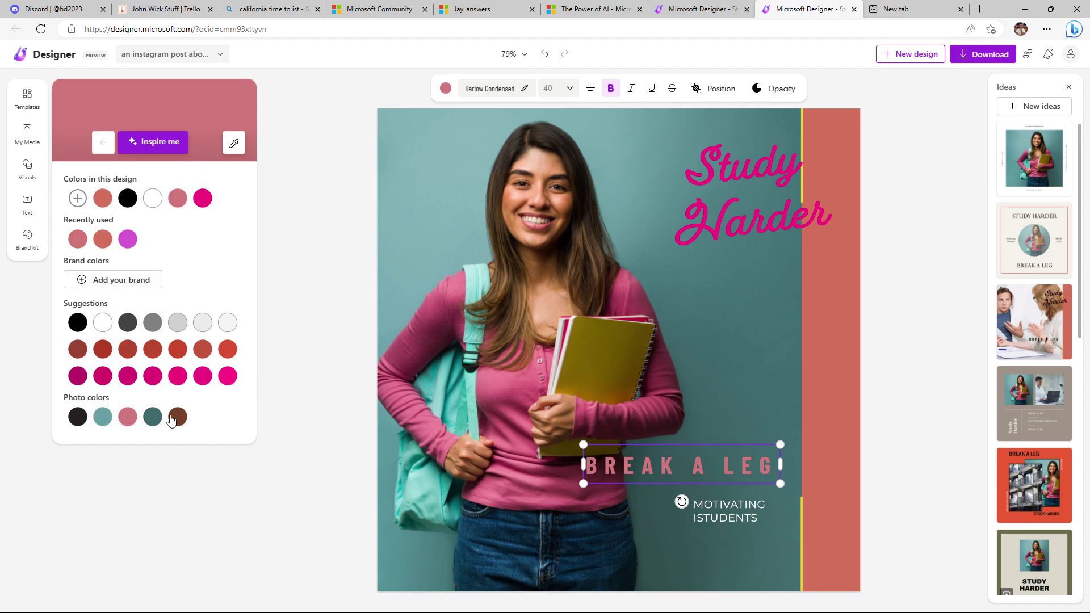
click(153, 417)
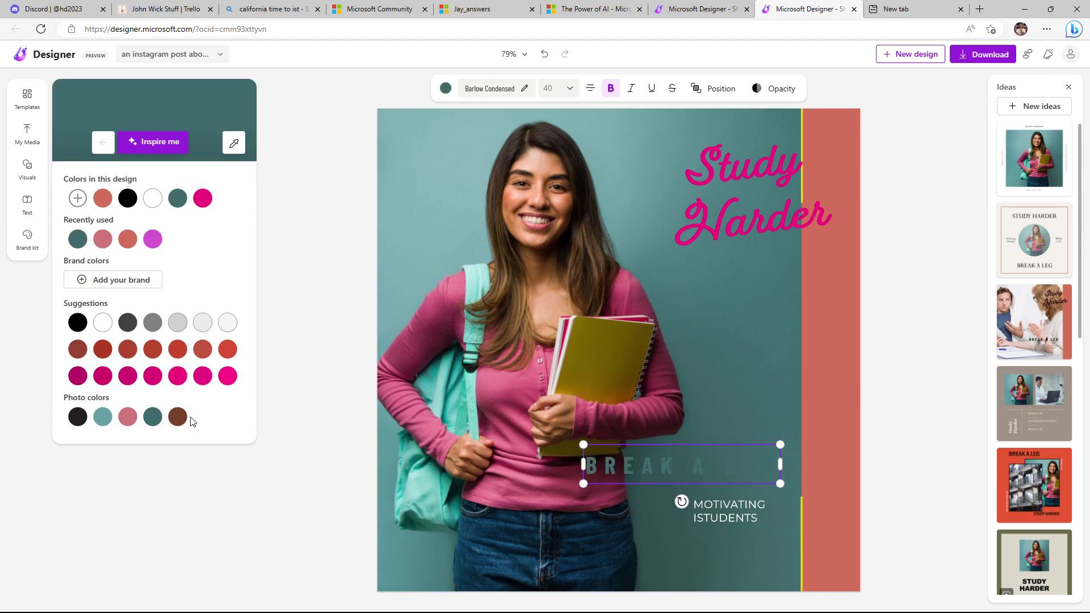
click(131, 421)
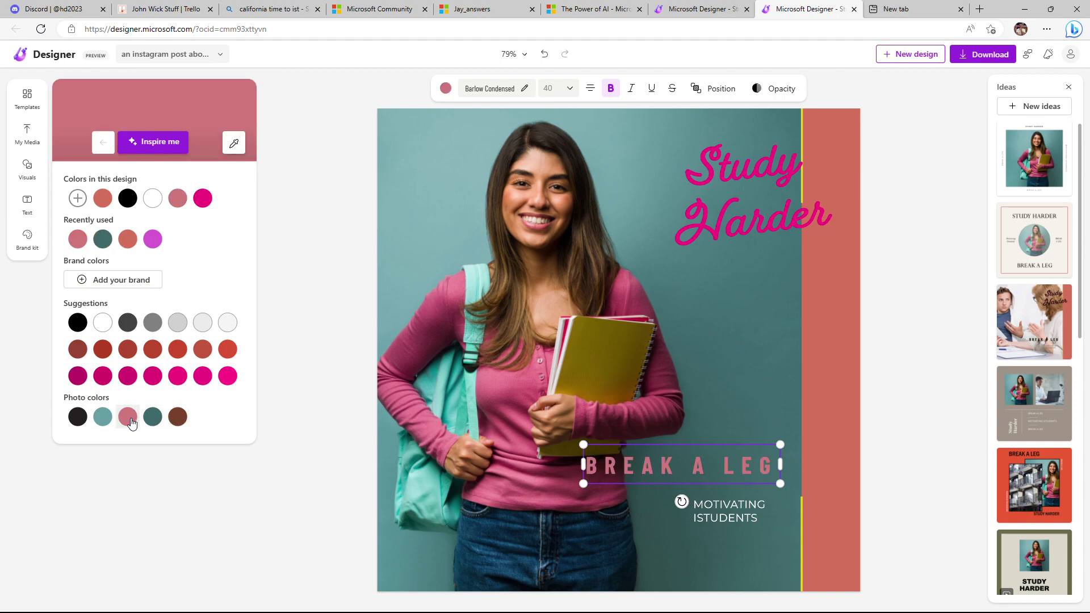
click(176, 419)
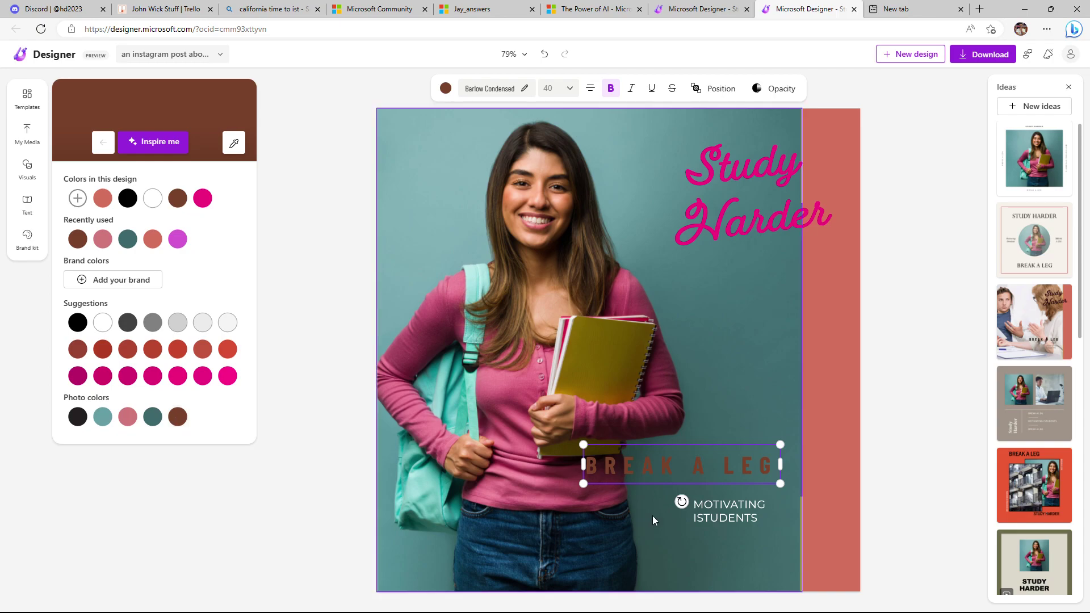
drag(689, 483, 752, 484)
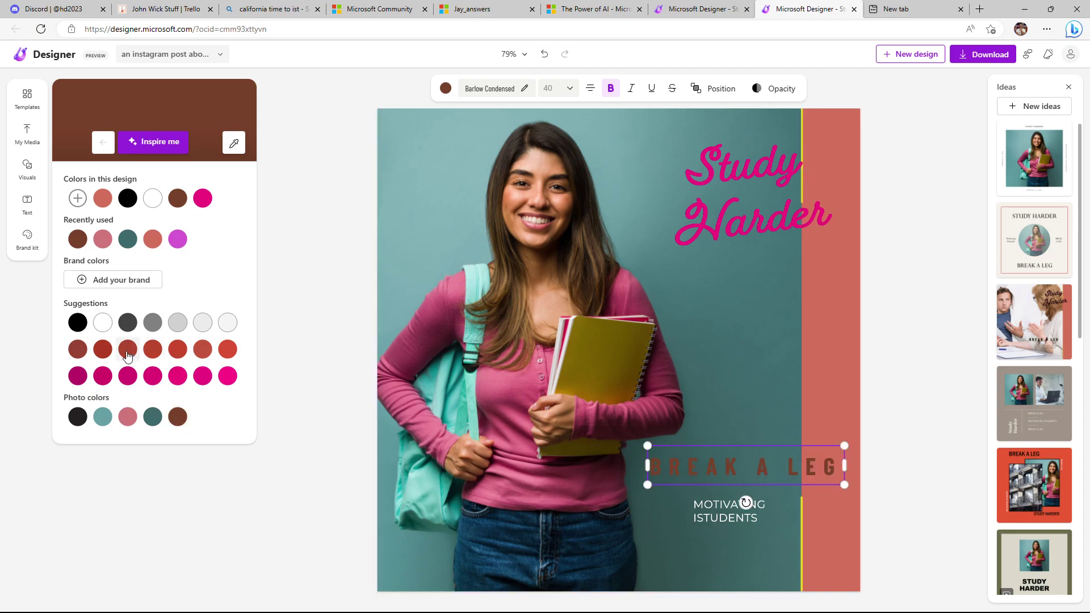
Set the "BREAK A LEG" text color to white and deselect the text
click(103, 323)
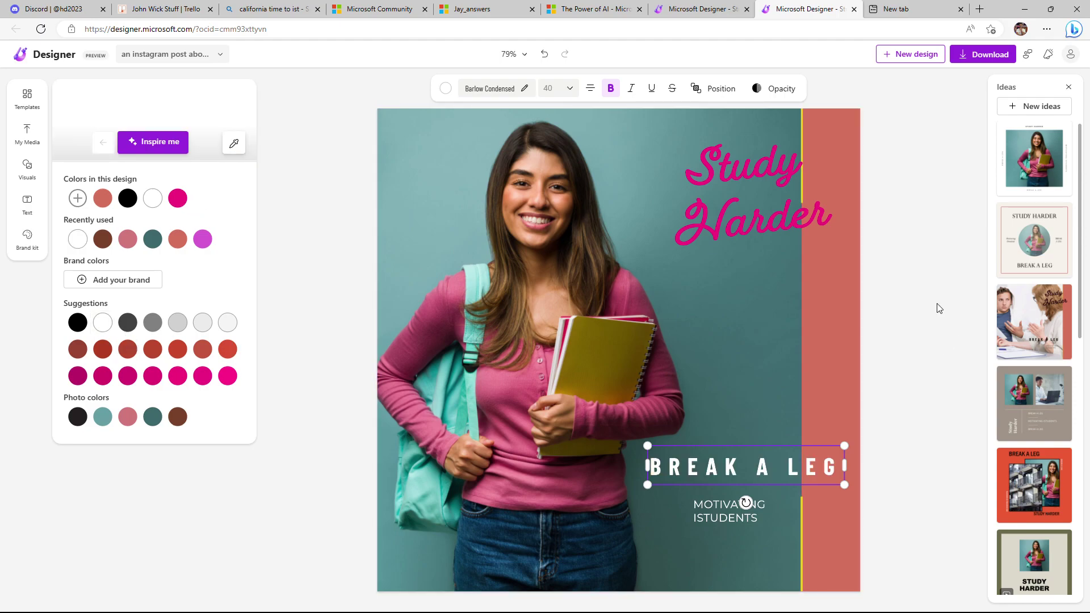
click(906, 296)
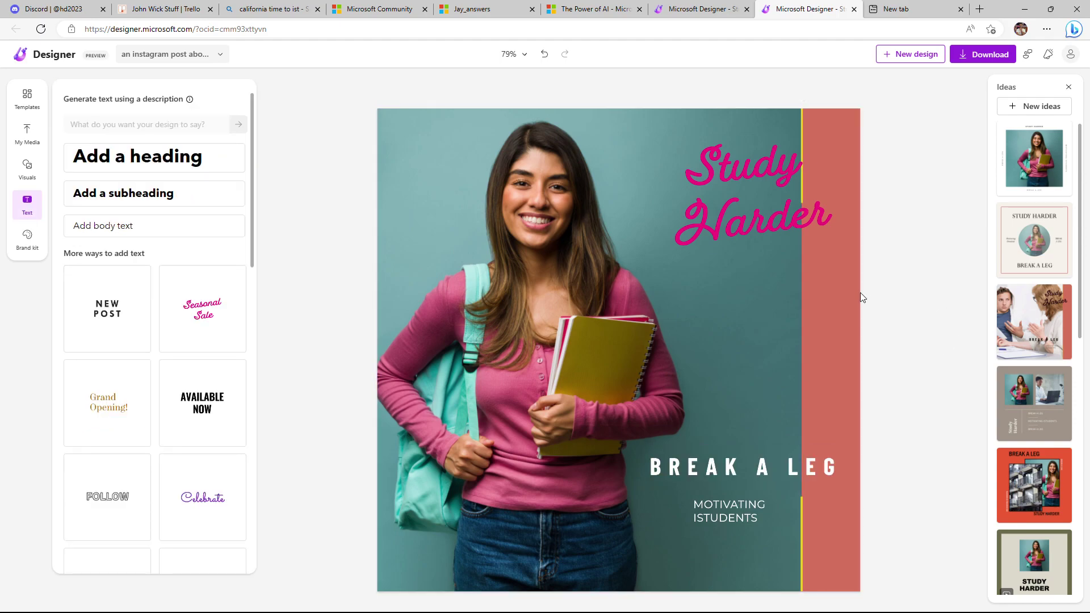
click(705, 513)
double_click(704, 511)
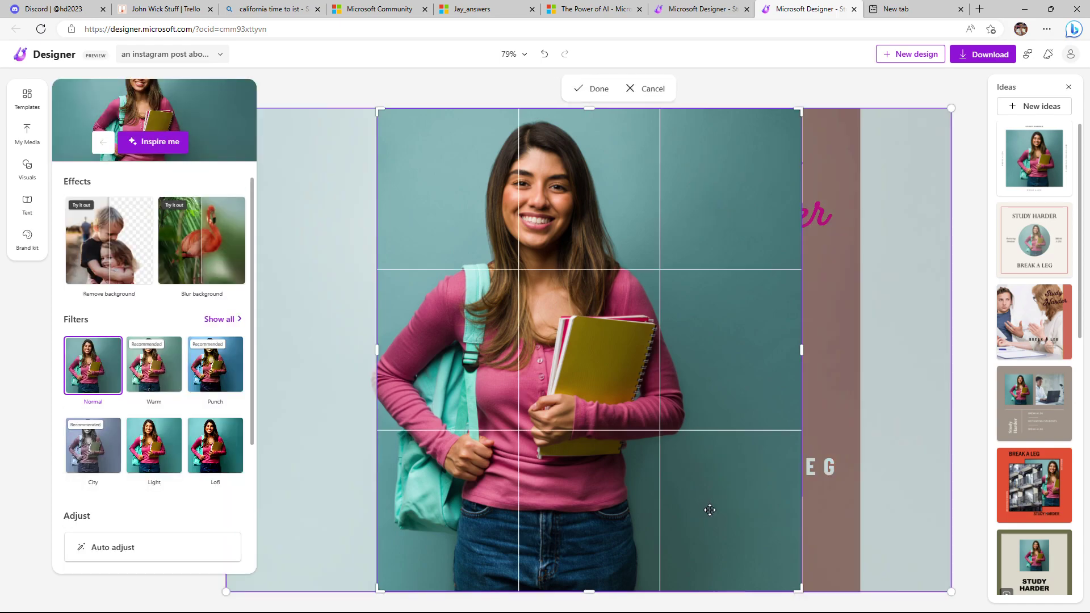
click(952, 389)
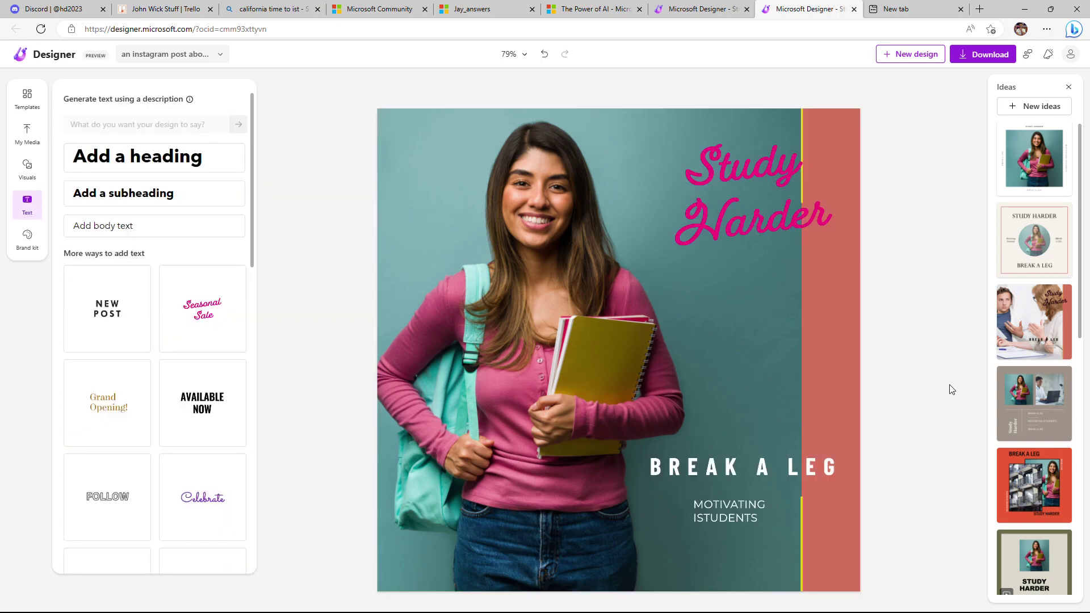
Remove the stray "I" before "STUDENTS" so the small caption under "BREAK A LEG" reads "MOTIVATING STUDENTS"
click(726, 508)
right_click(726, 507)
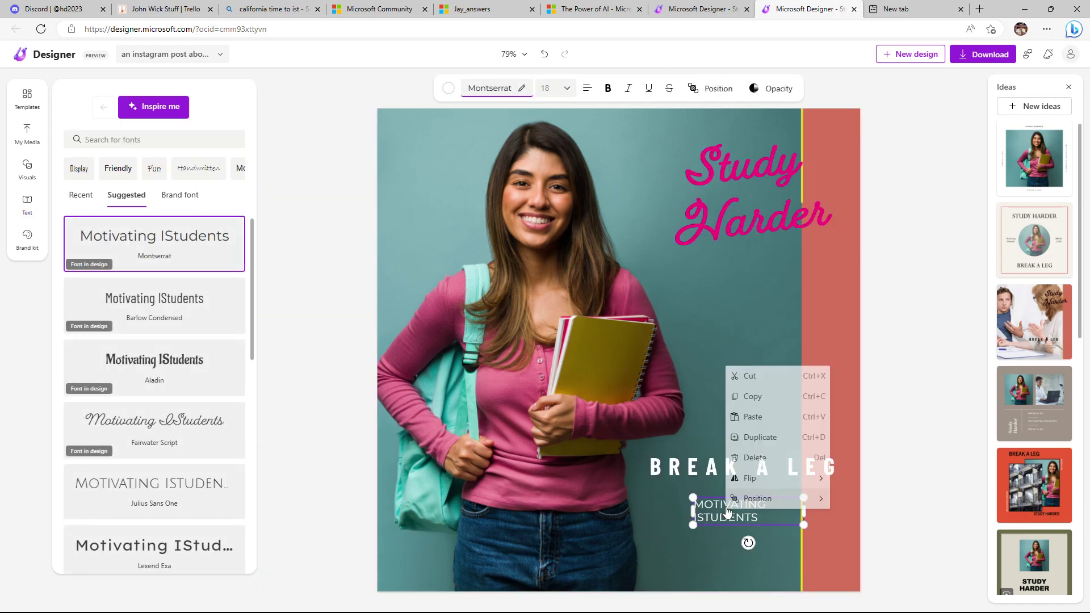
mouse_move(735, 505)
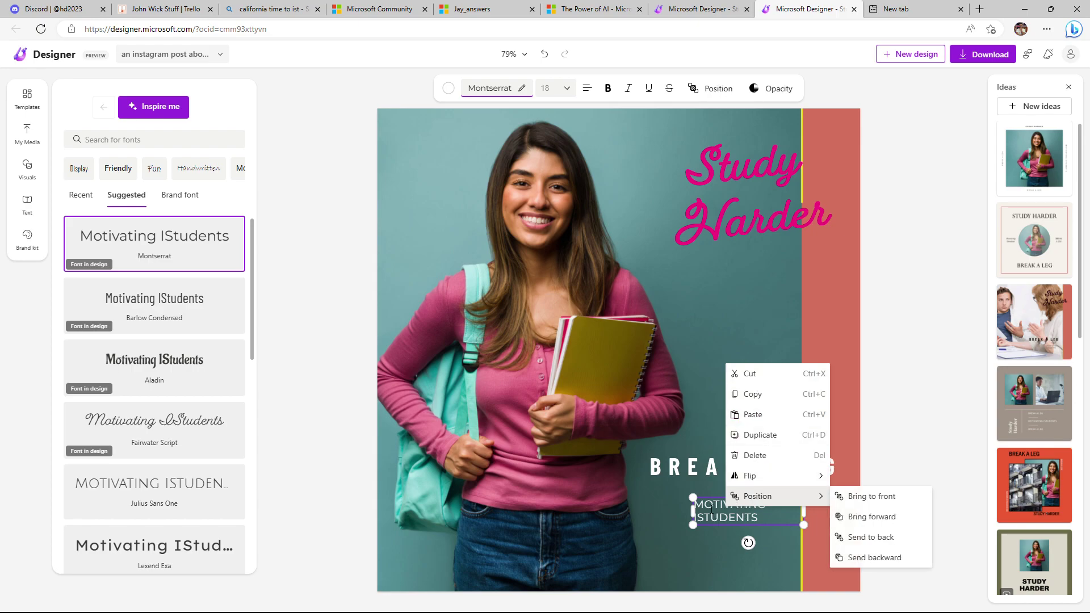
click(736, 510)
key(BackSpace)
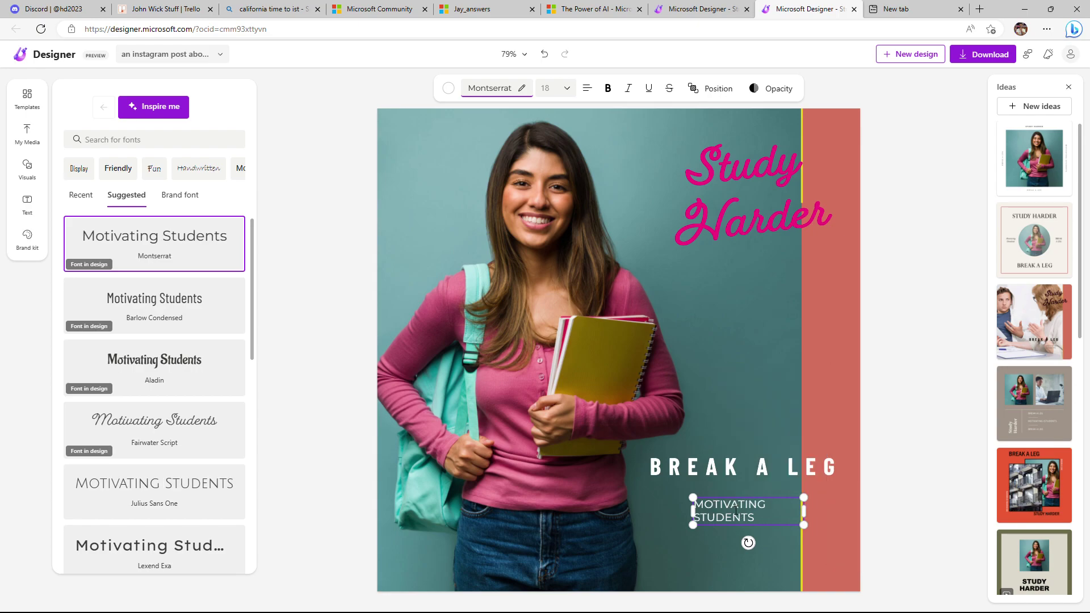
click(895, 436)
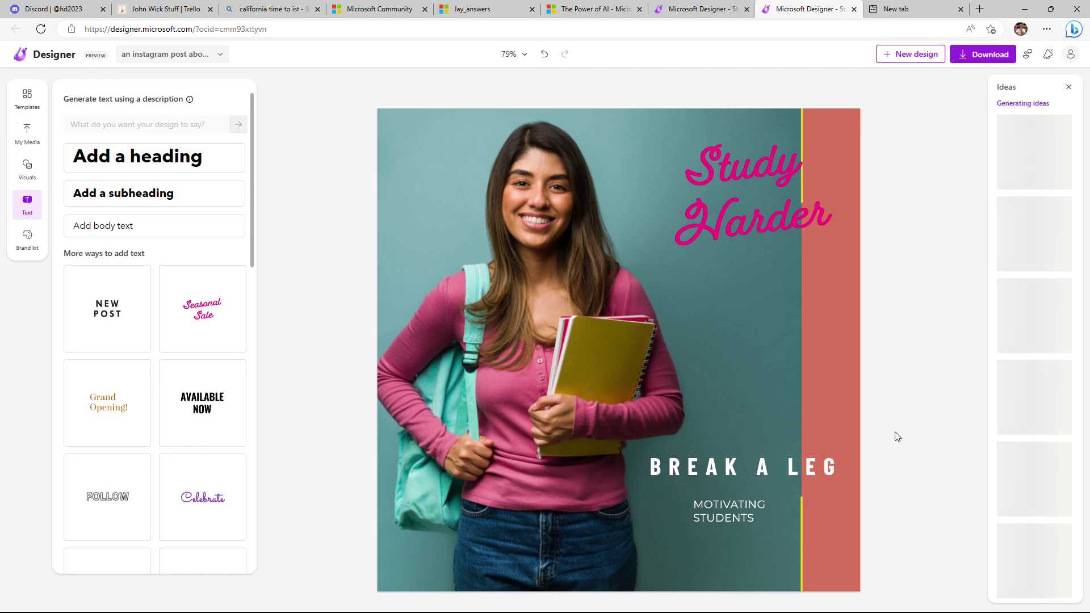
Open the design's download options and check the file type choices, leaving PNG selected
click(985, 60)
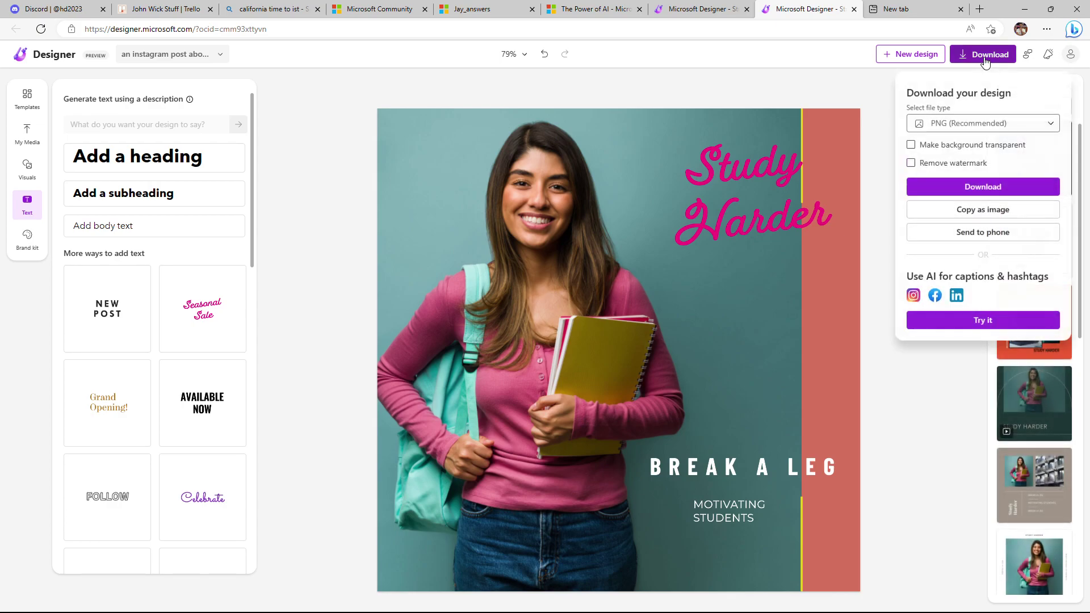
click(1051, 126)
click(1031, 130)
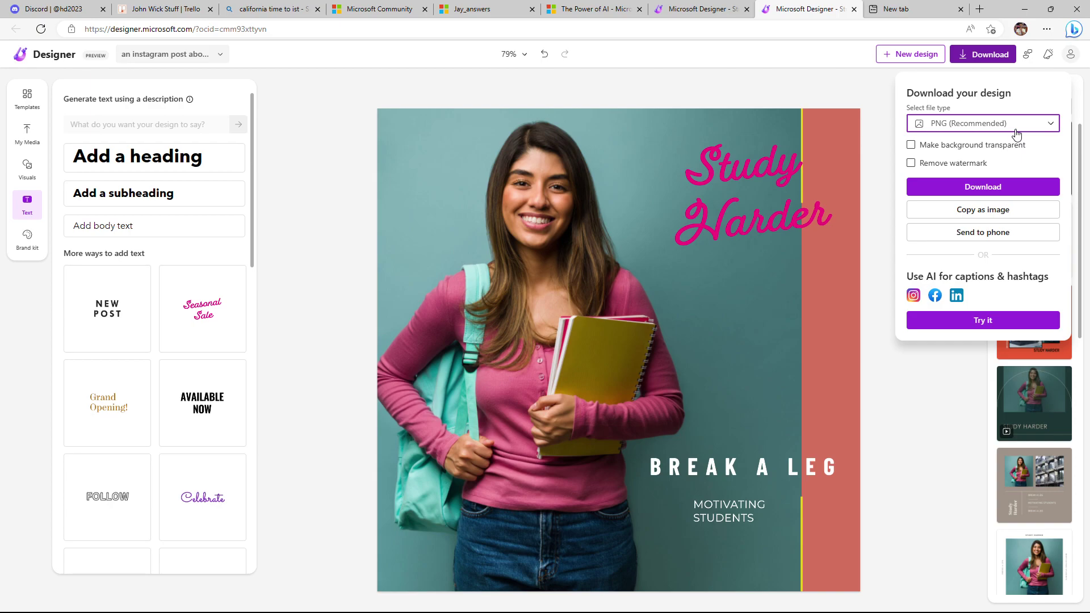
Switch to Canva and view the sharing options of the "How to Play Call of Duty Warzone 2.0 DMZ Mode" design
key(alt+Tab)
key(alt+Tab)
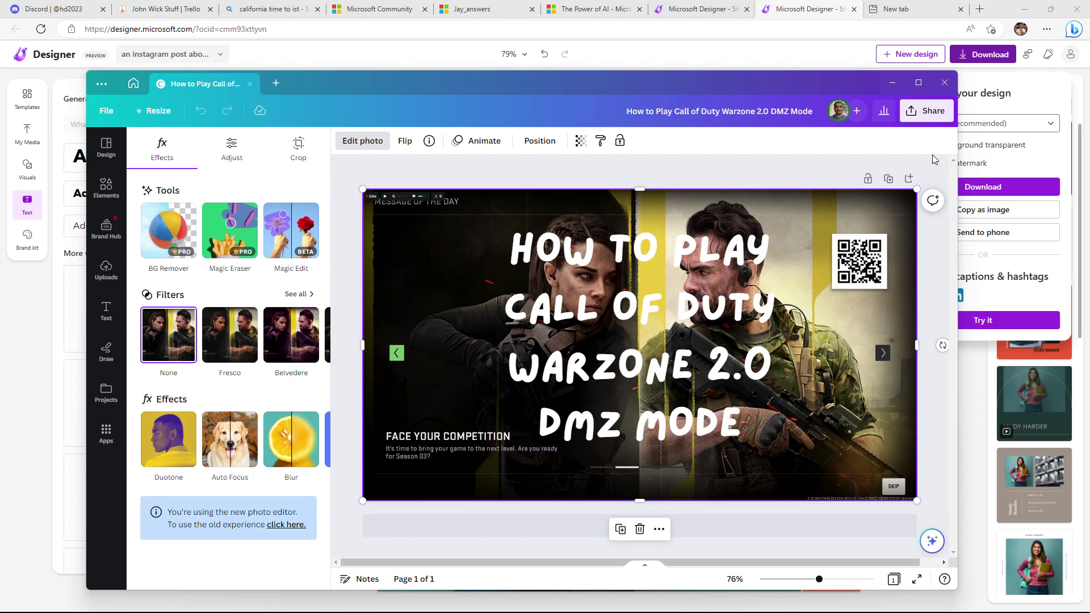
click(928, 118)
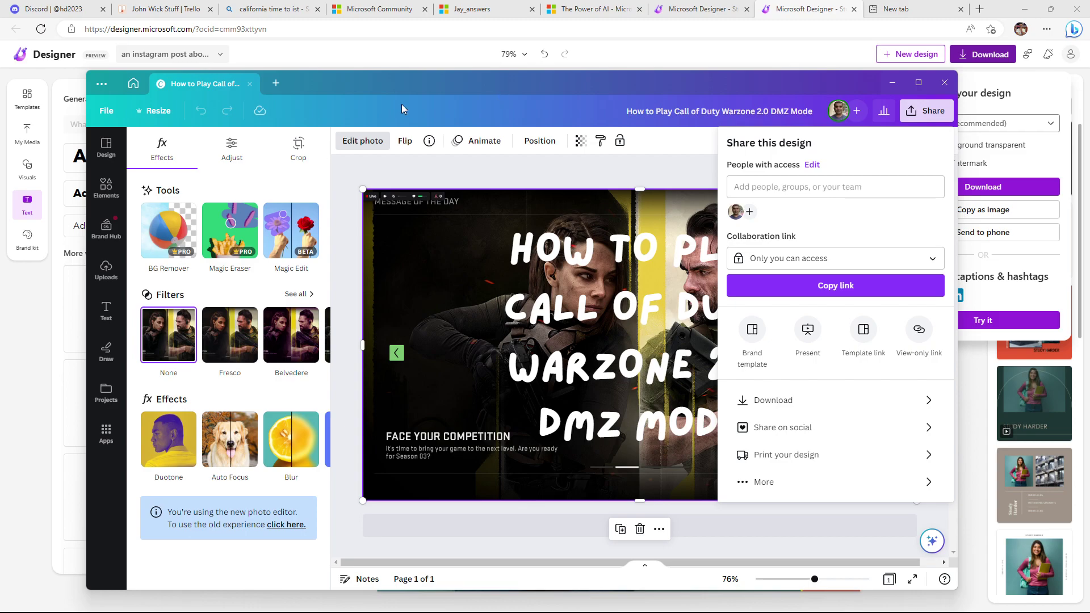
Return to the Canva home page and open the Instagram Post templates within Social Media
click(132, 84)
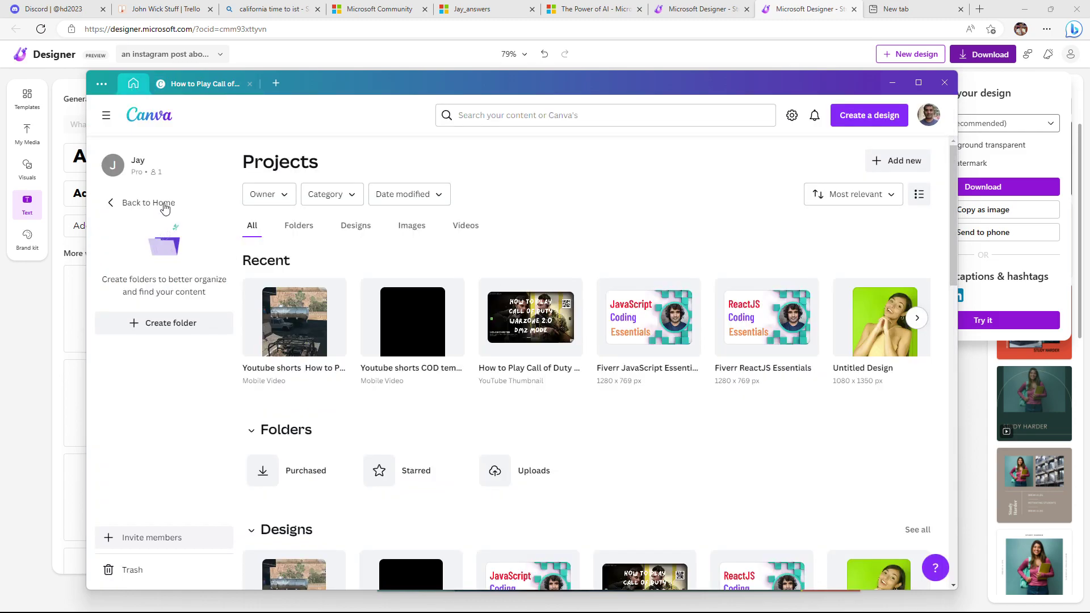
click(135, 203)
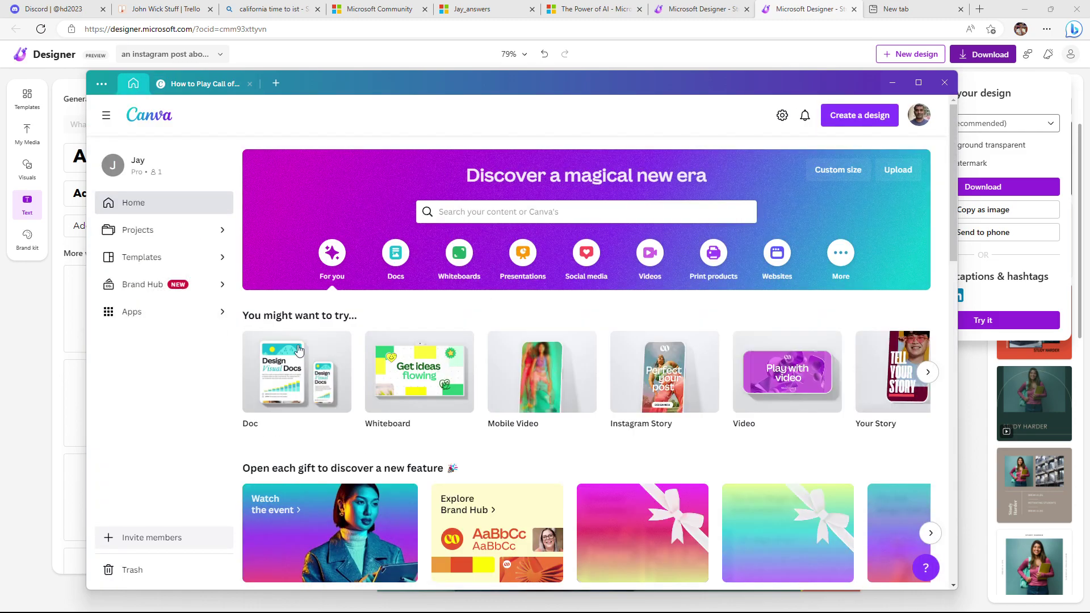
click(169, 259)
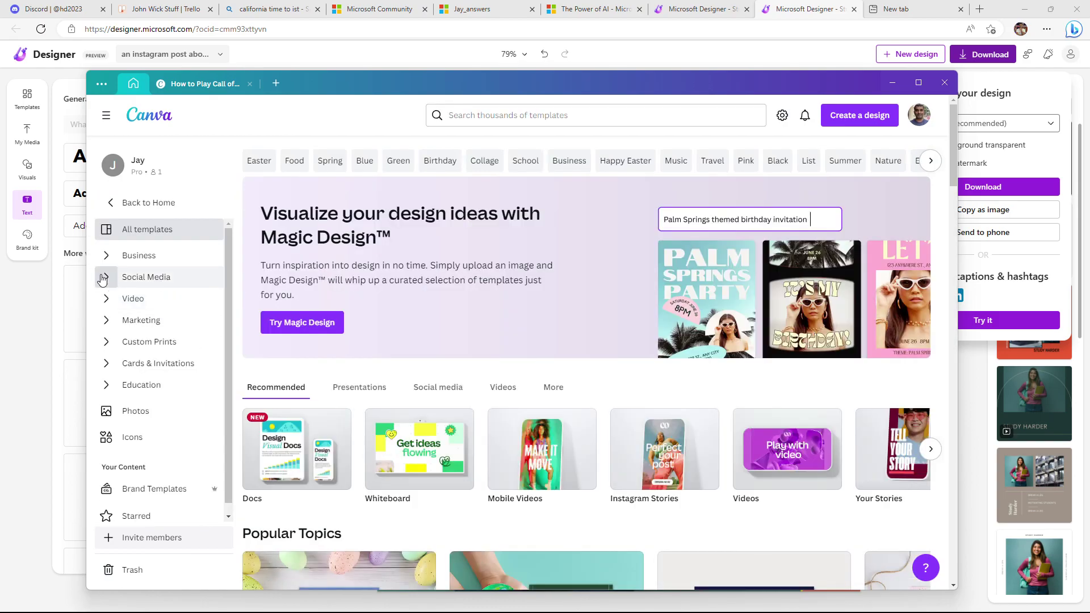
click(103, 278)
click(166, 299)
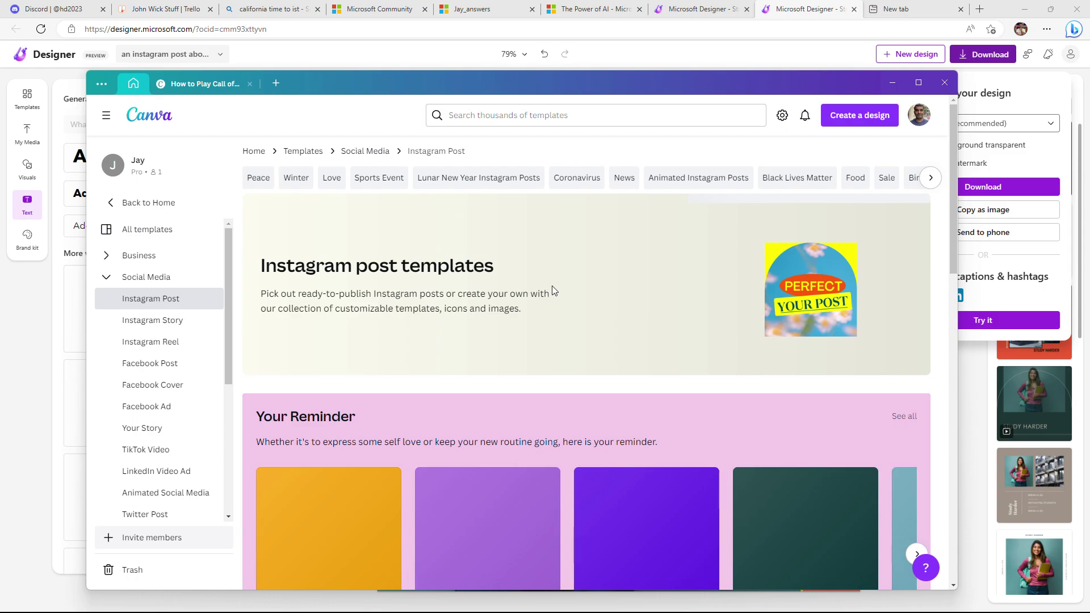
Browse the Instagram Post template gallery to examine the range of ready-made designs
scroll(572, 289, down, 13)
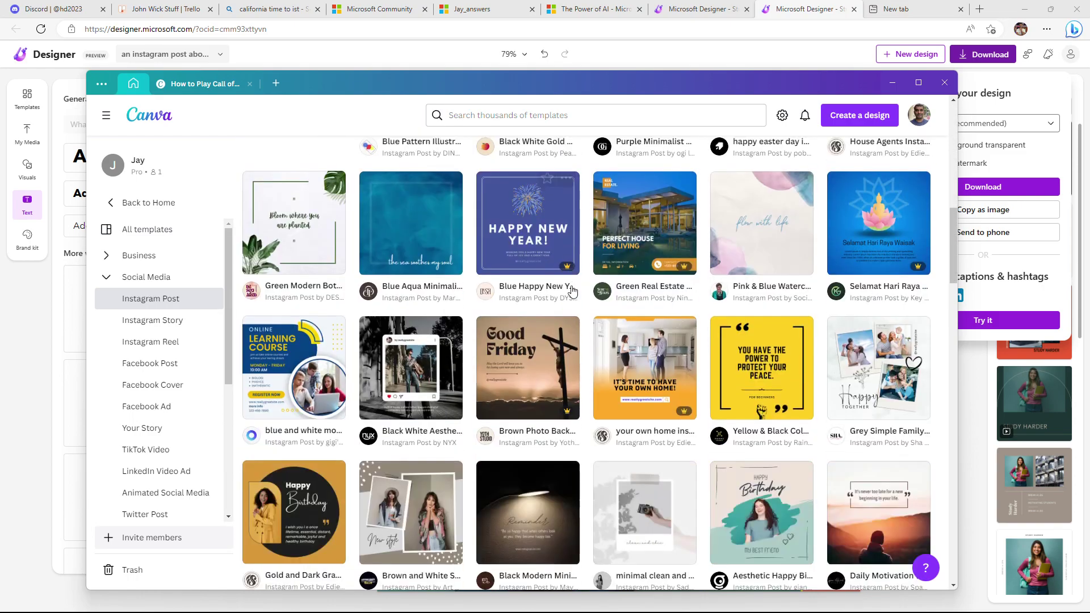
scroll(572, 291, down, 4)
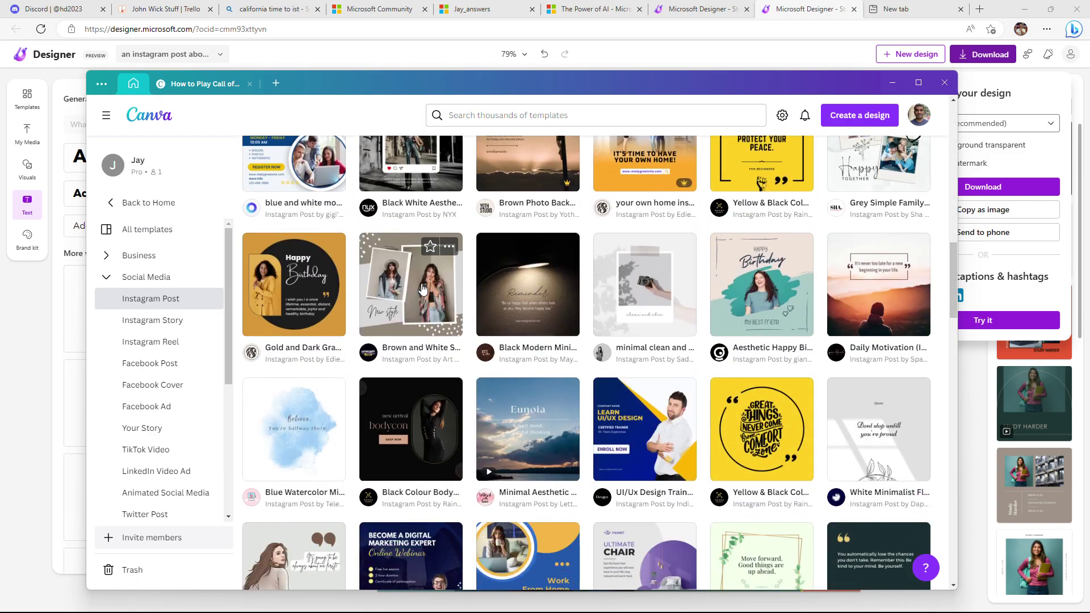
scroll(422, 288, down, 4)
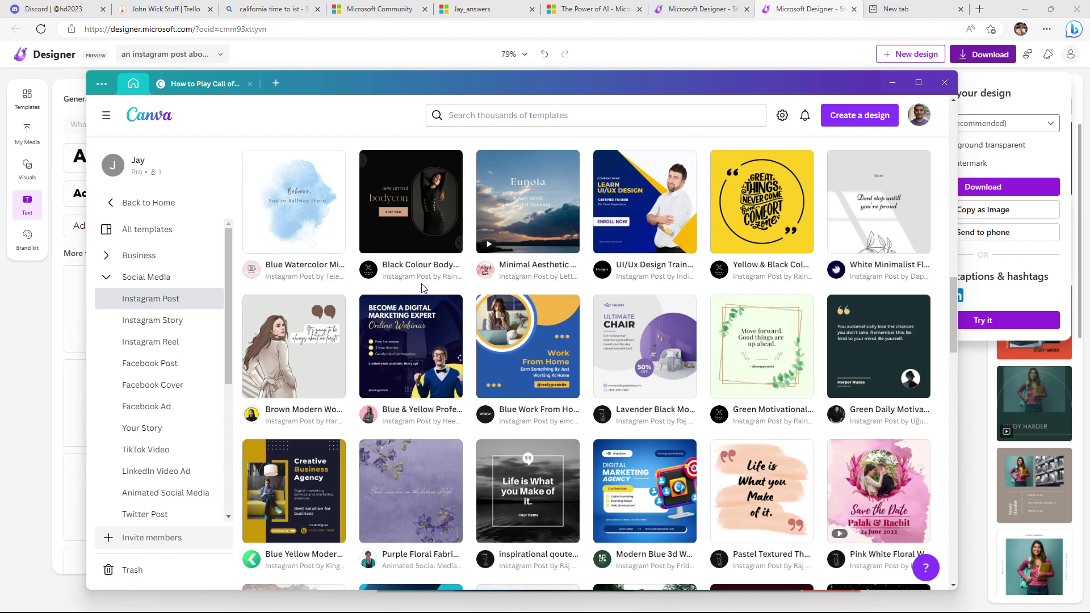
scroll(422, 288, down, 9)
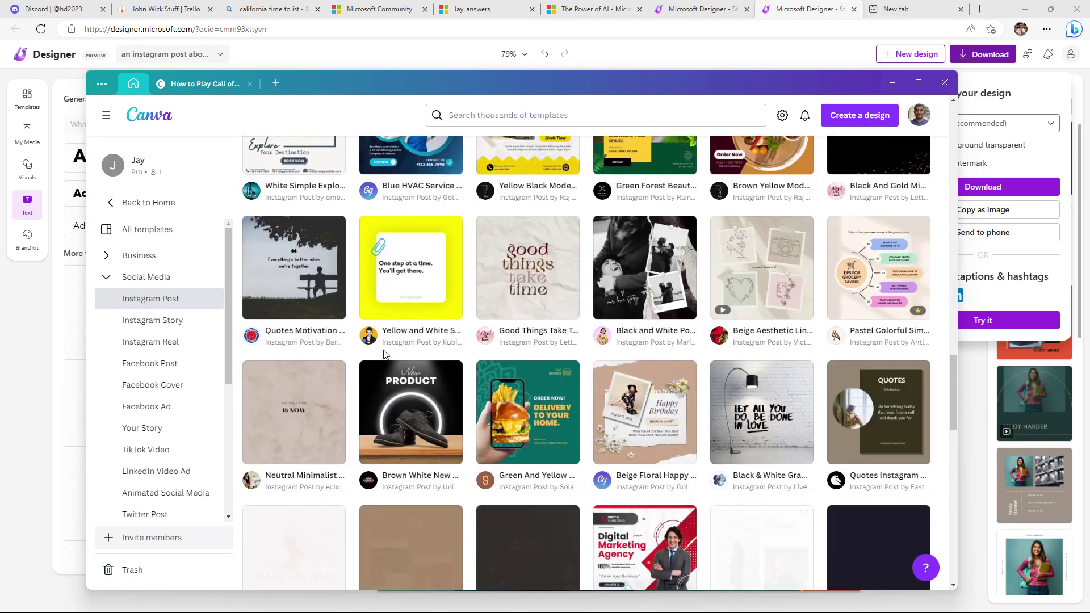
scroll(383, 355, down, 4)
scroll(384, 355, down, 4)
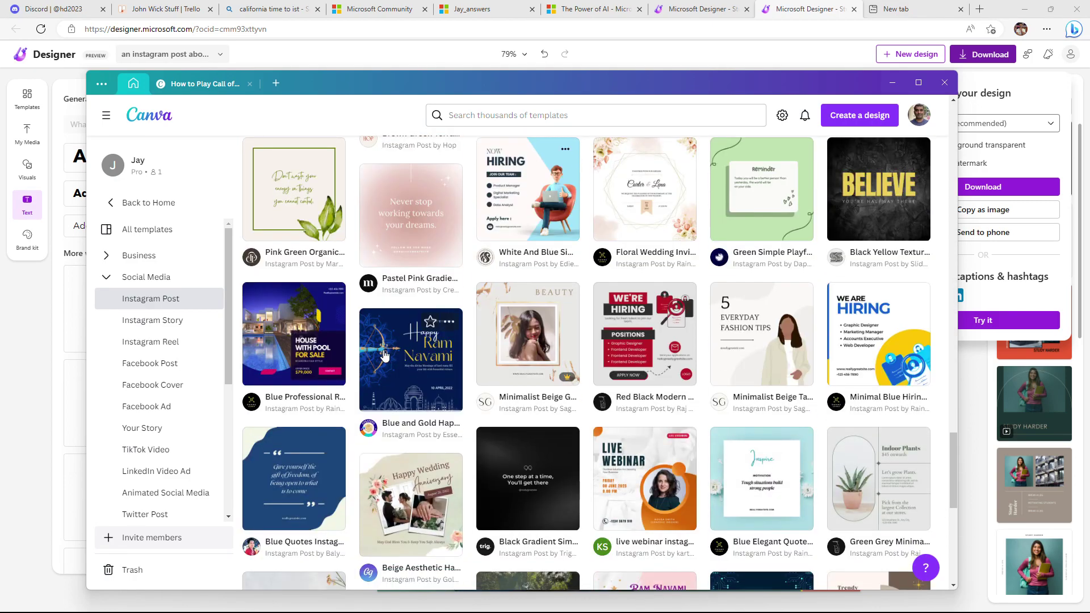
scroll(384, 355, down, 3)
scroll(384, 354, up, 5)
Search the templates for "students" and limit the results to the Instagram Post category
click(522, 117)
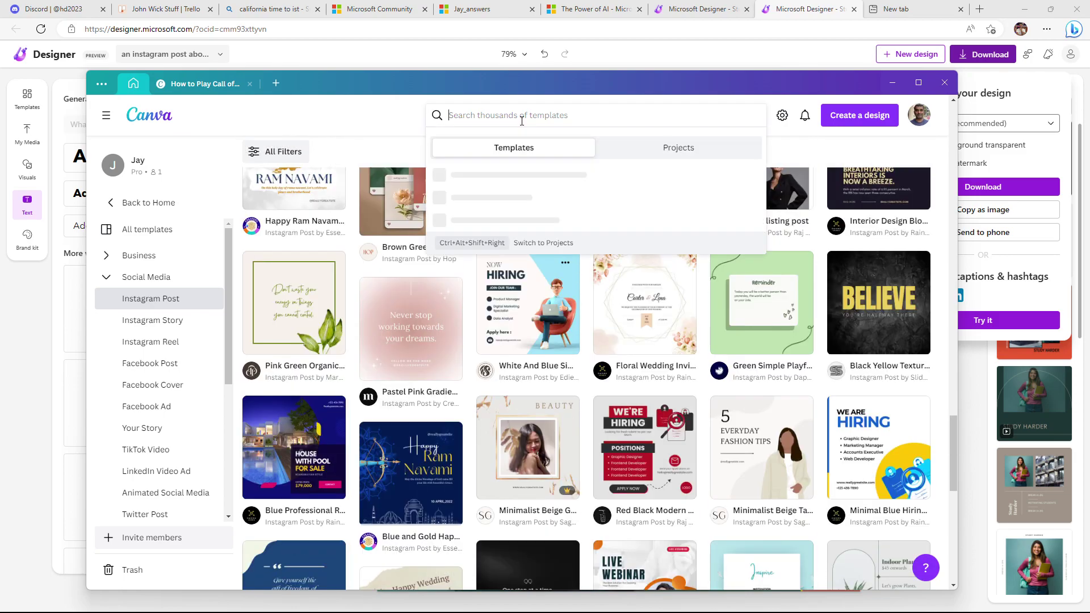
text(students)
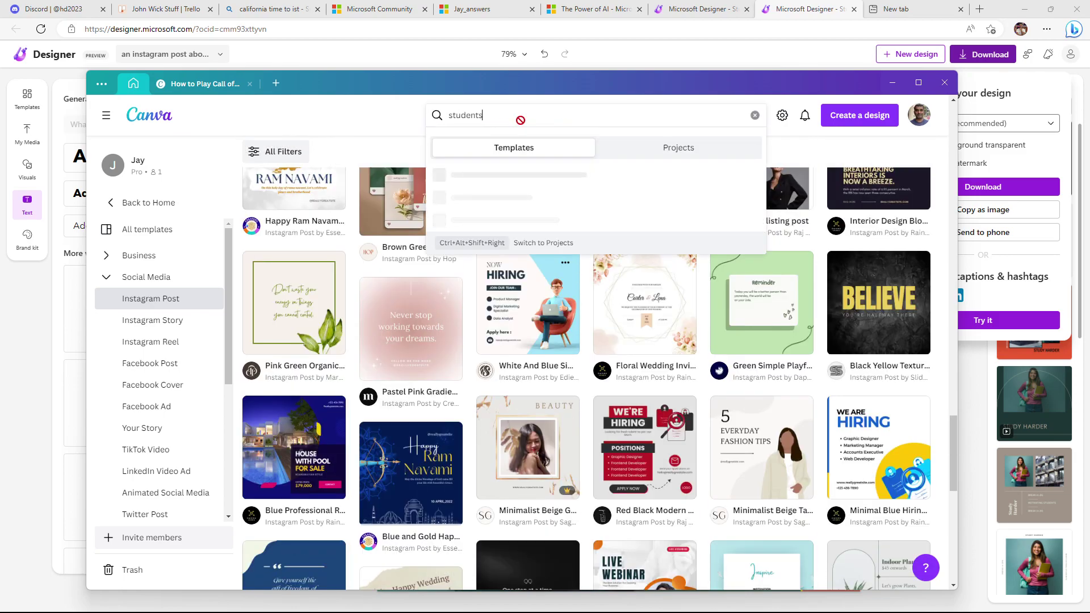
key(Return)
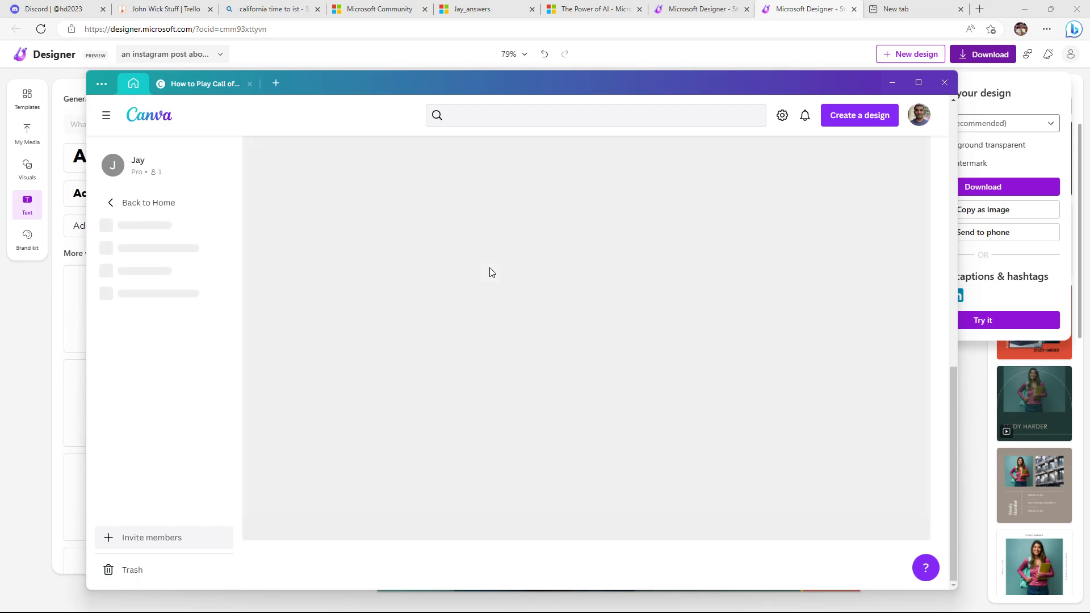
scroll(568, 334, down, 1)
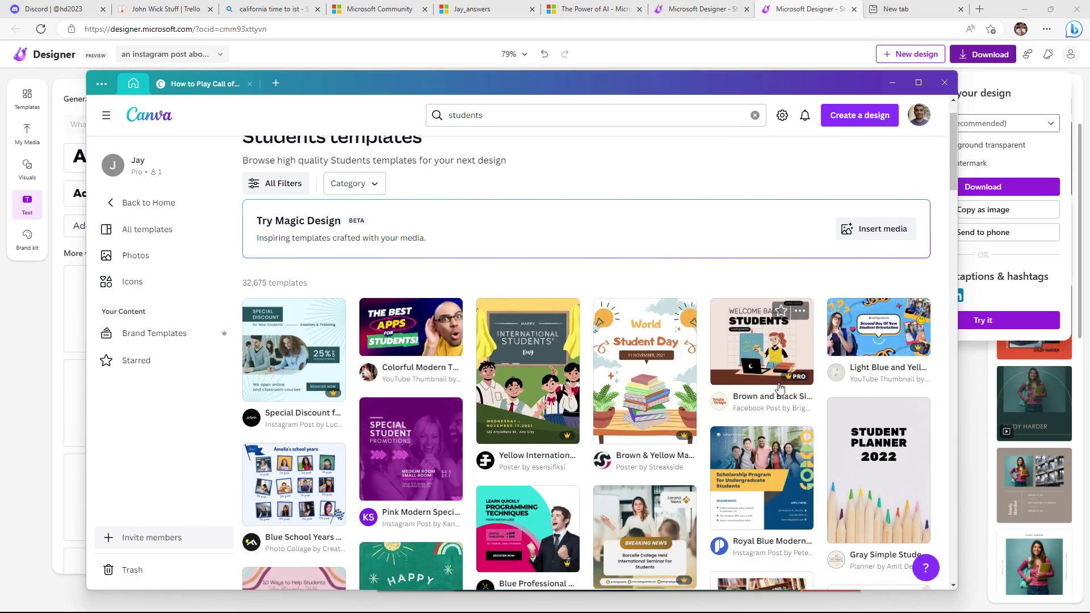
click(375, 185)
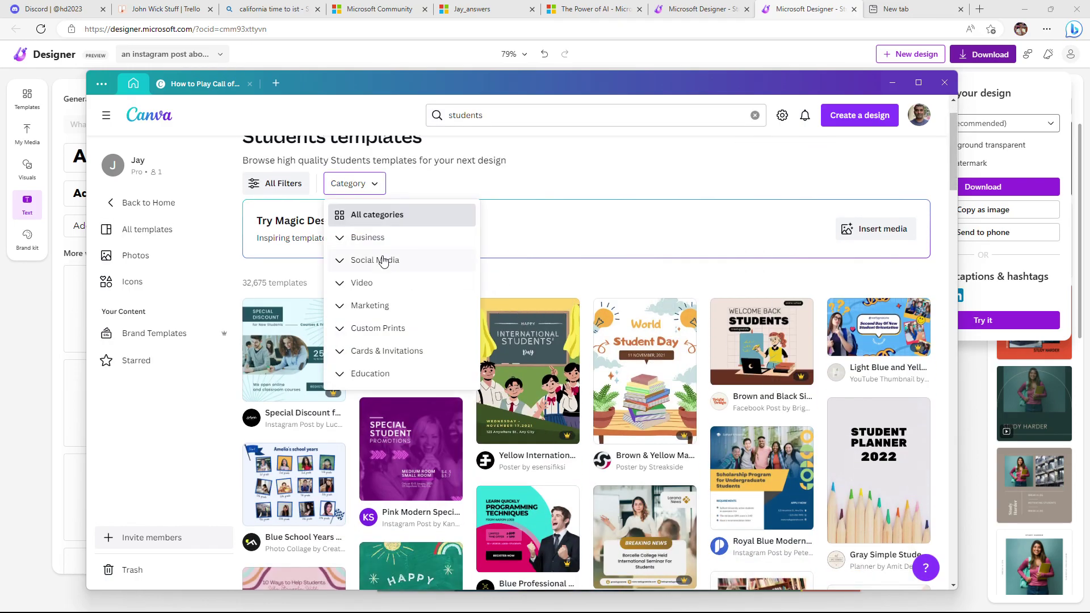
click(341, 261)
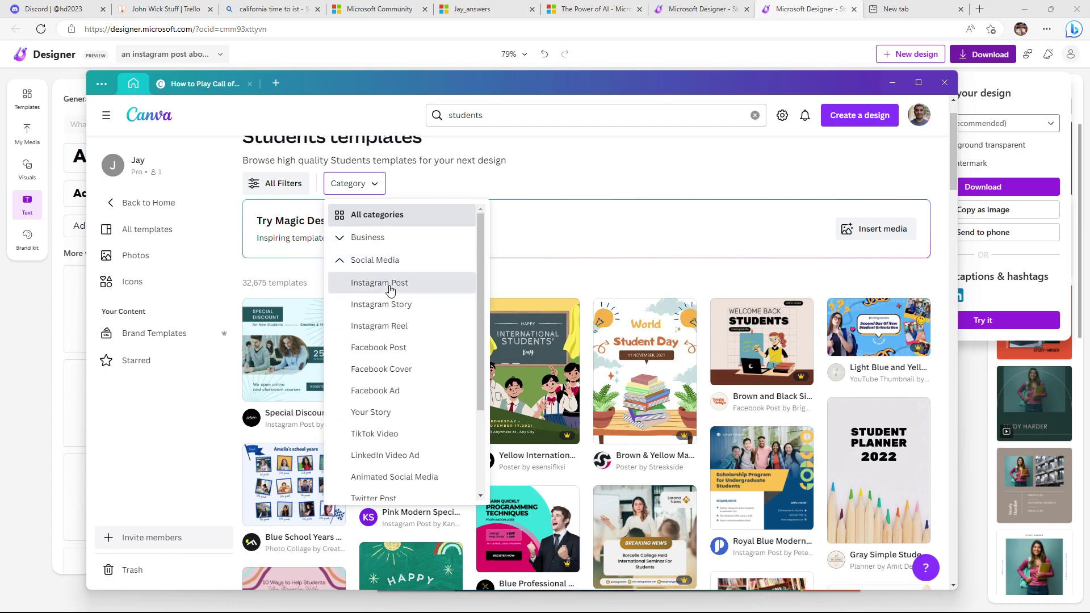
click(390, 288)
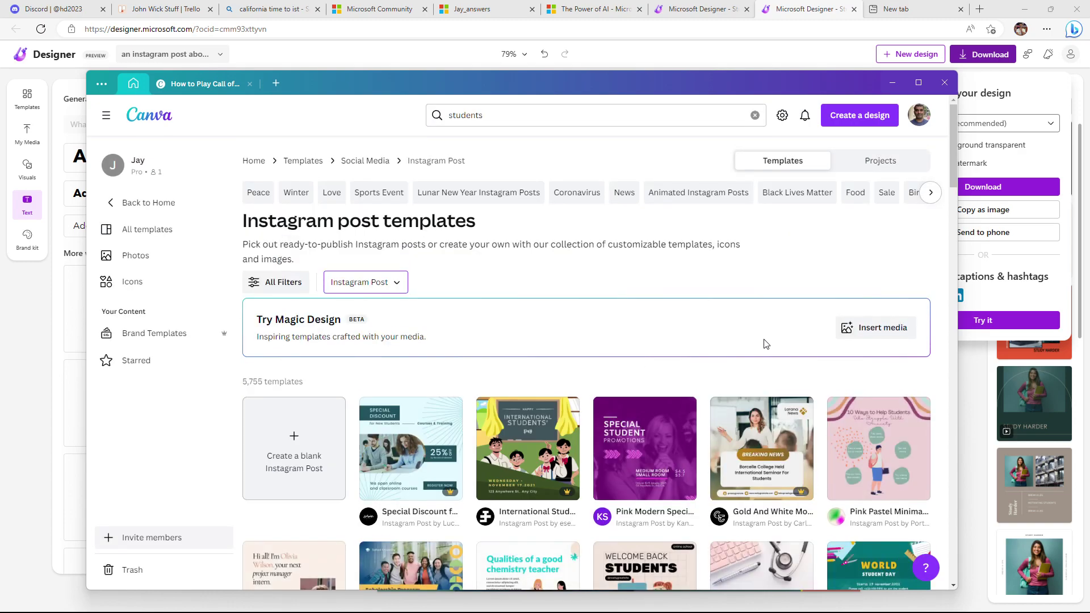
scroll(762, 343, down, 3)
scroll(765, 344, down, 10)
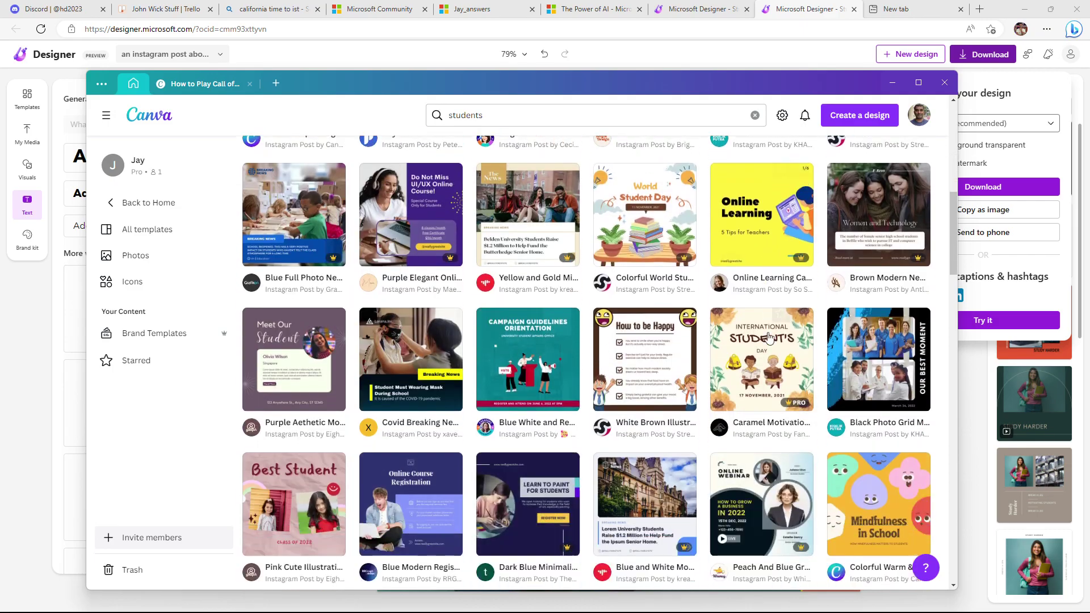
scroll(769, 331, down, 4)
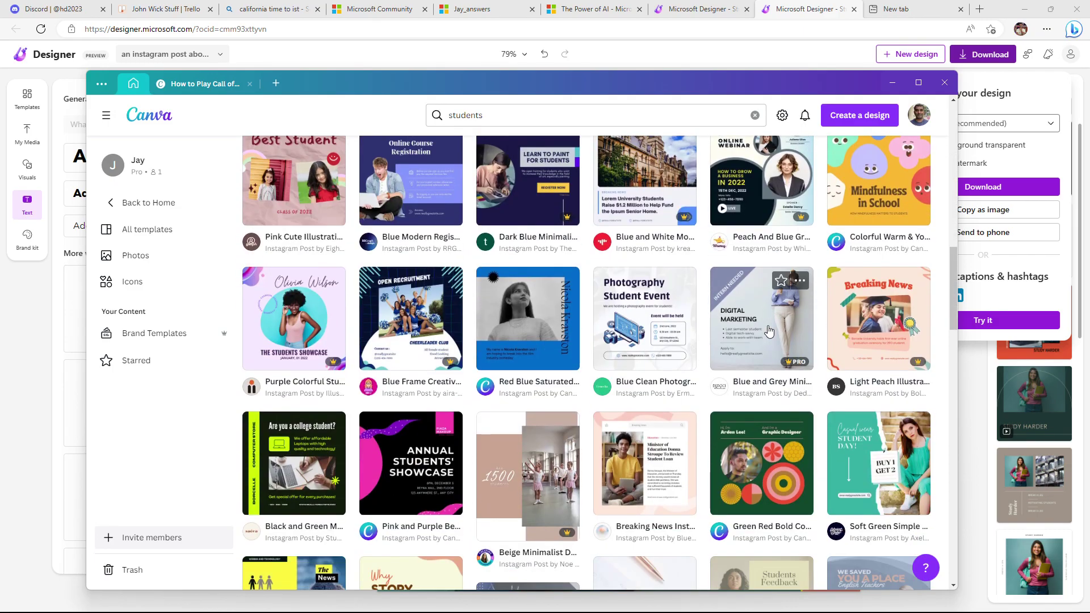
scroll(767, 332, down, 5)
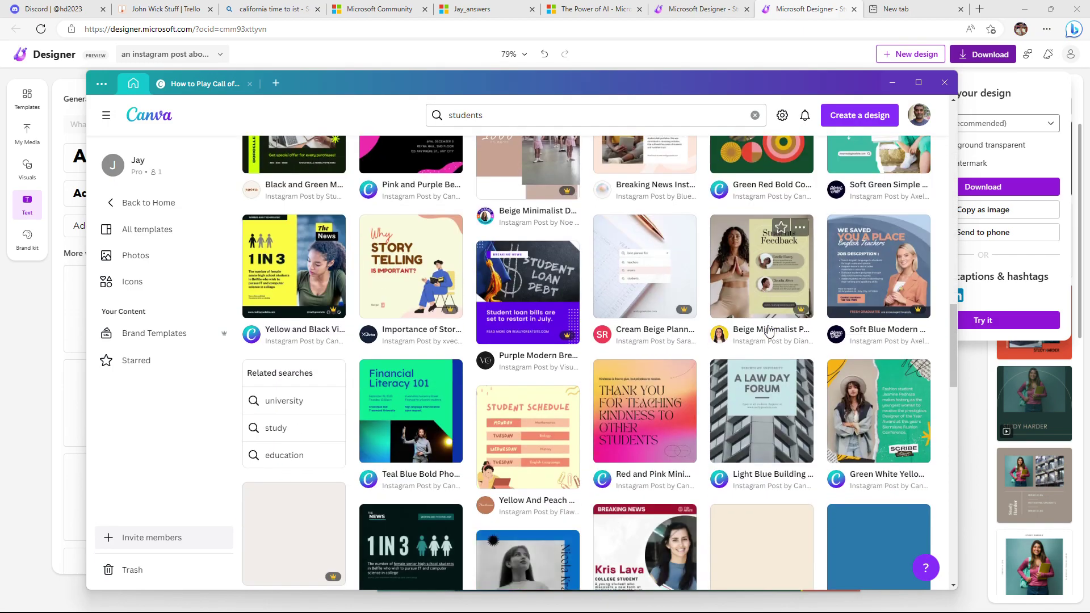
Change the template search to "students india" and filter it by the Instagram Post category
click(560, 113)
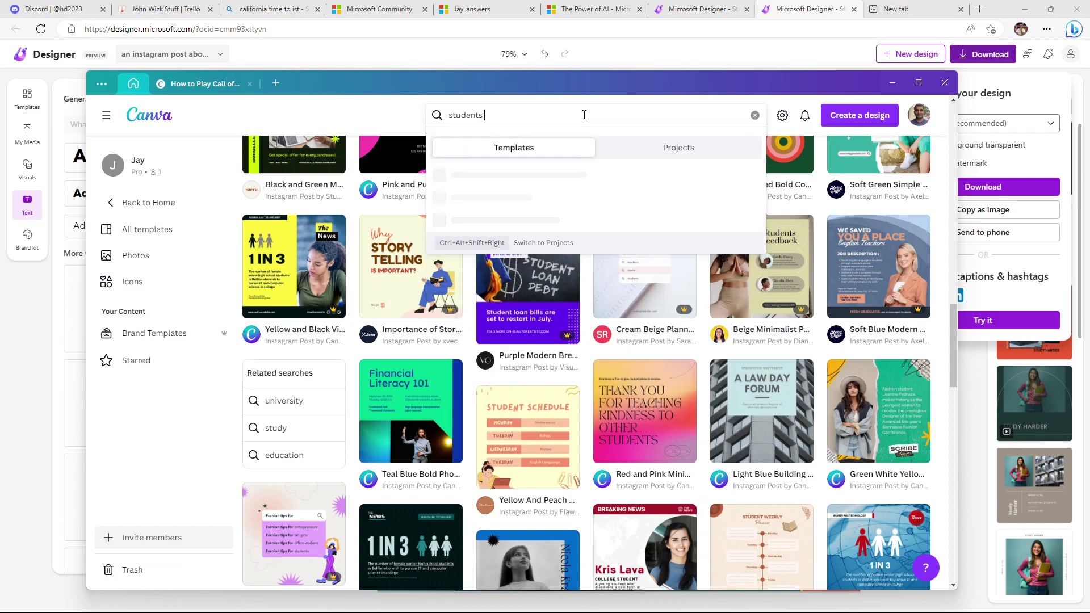
key(Return)
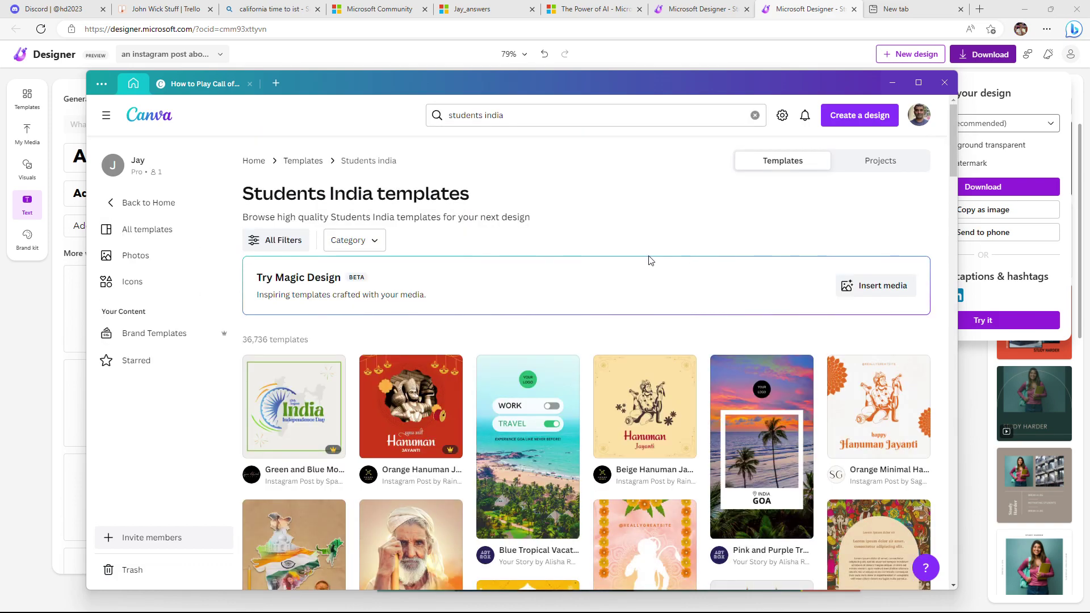
scroll(645, 263, down, 2)
scroll(419, 229, up, 2)
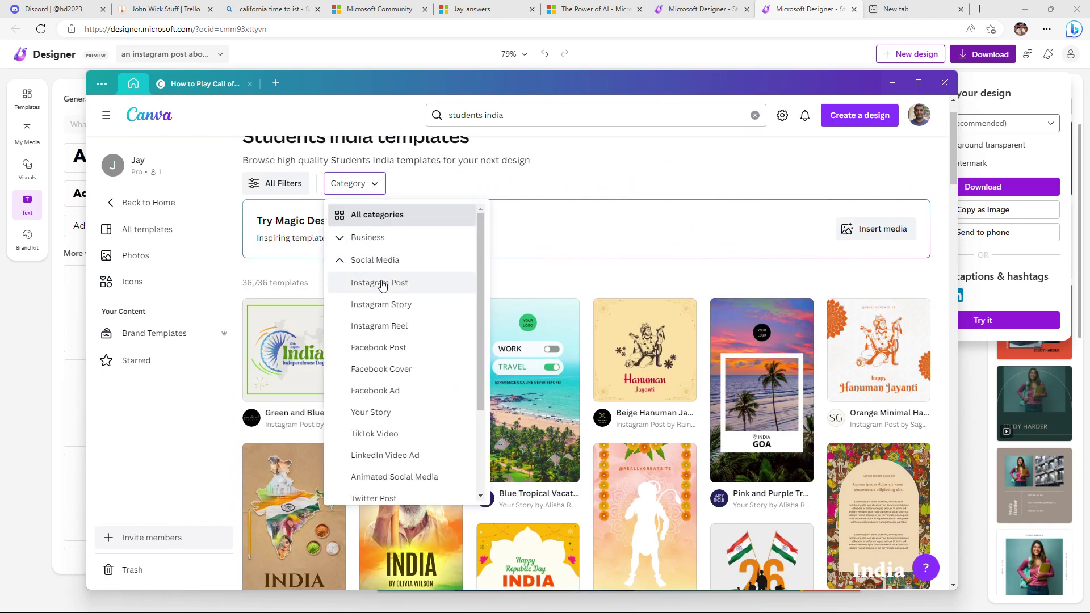
click(382, 285)
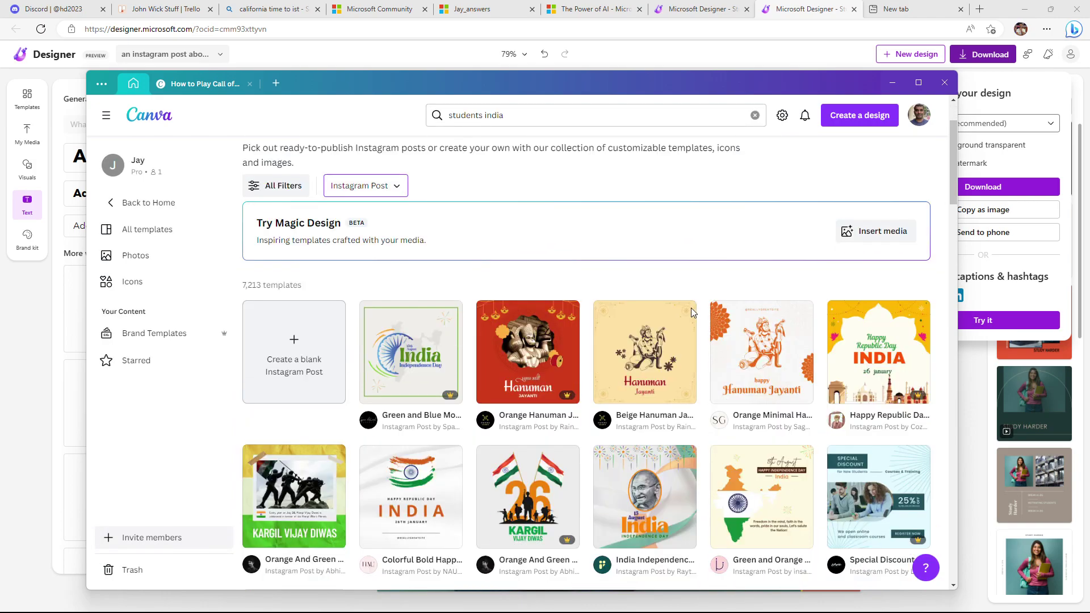
Browse the "students india" Instagram Post results in Canva to examine which designs suit Indian students
scroll(690, 308, down, 15)
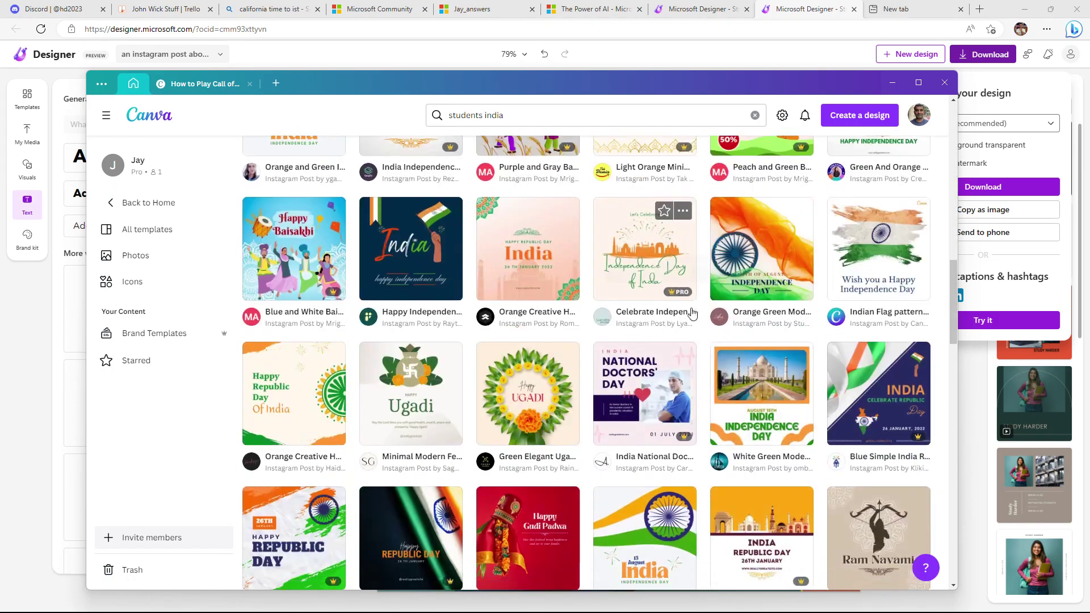
scroll(691, 312, down, 12)
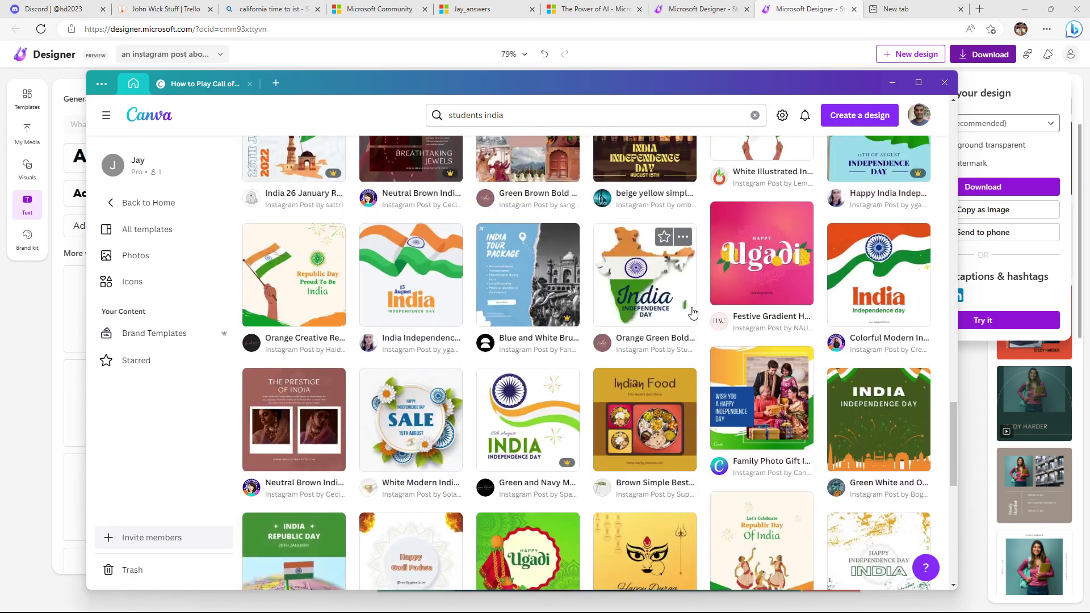
scroll(691, 312, down, 12)
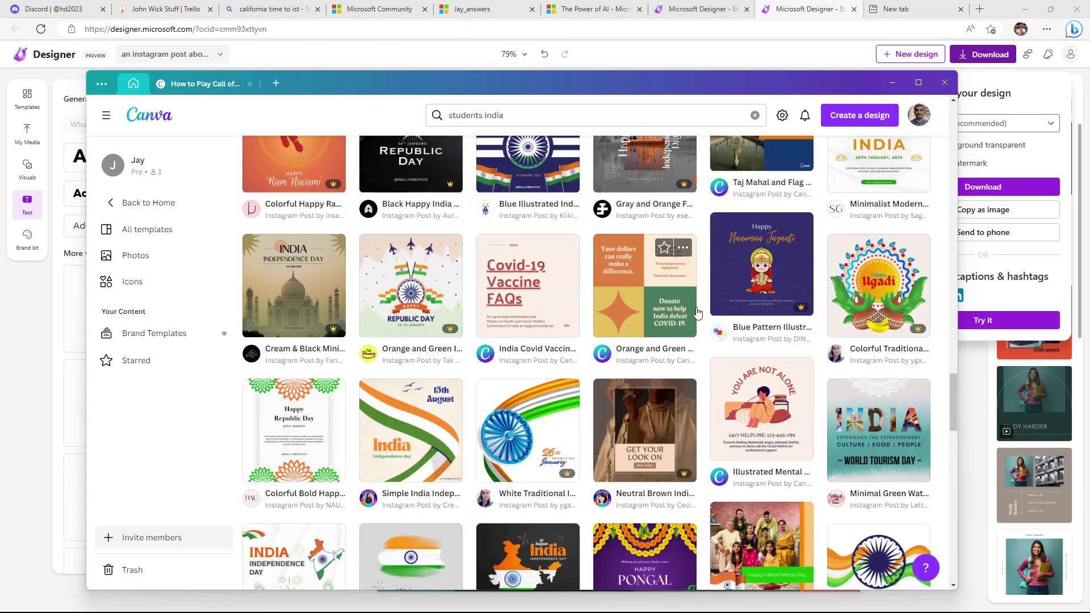
scroll(697, 313, down, 10)
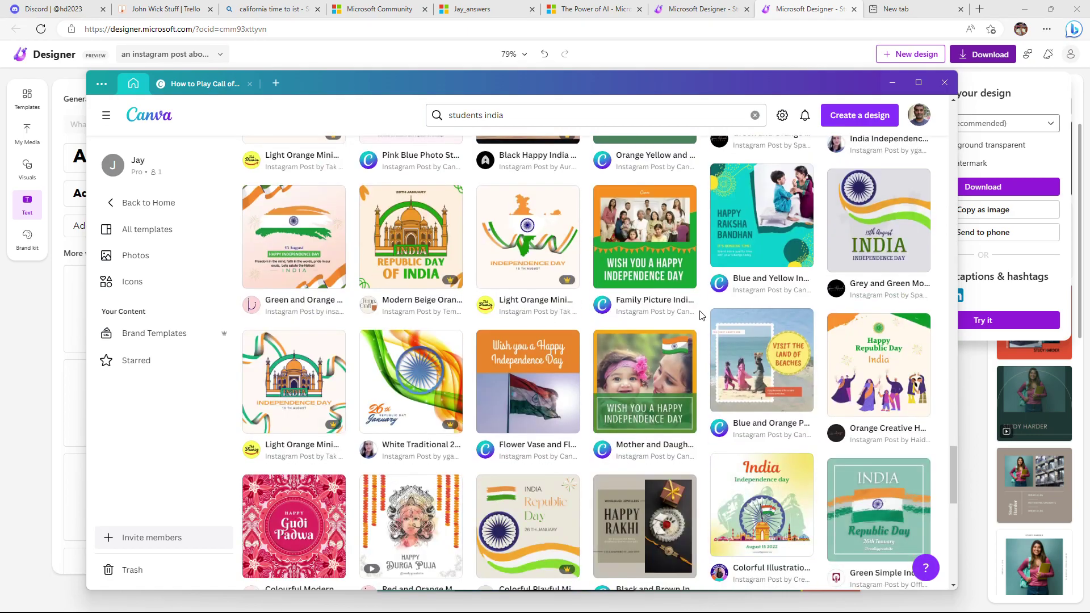
scroll(701, 315, down, 12)
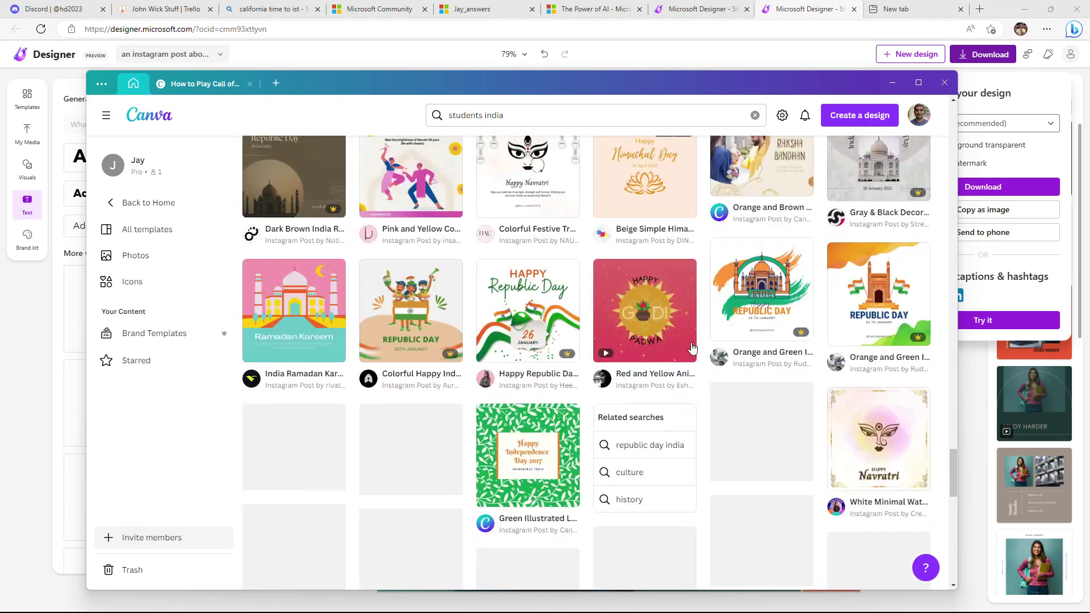
scroll(692, 347, down, 7)
scroll(691, 347, up, 4)
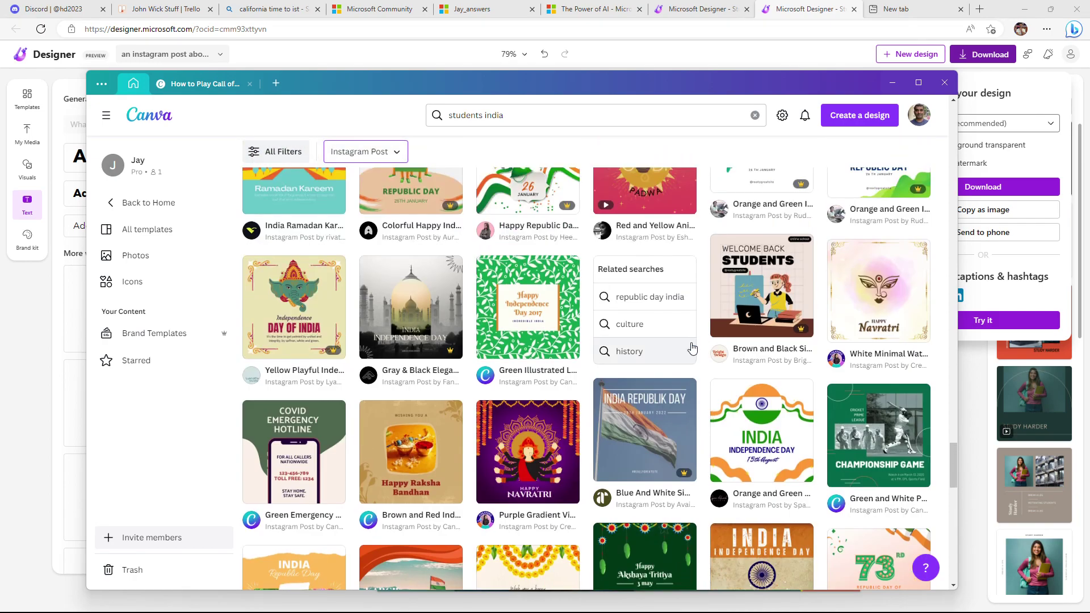
scroll(691, 347, down, 15)
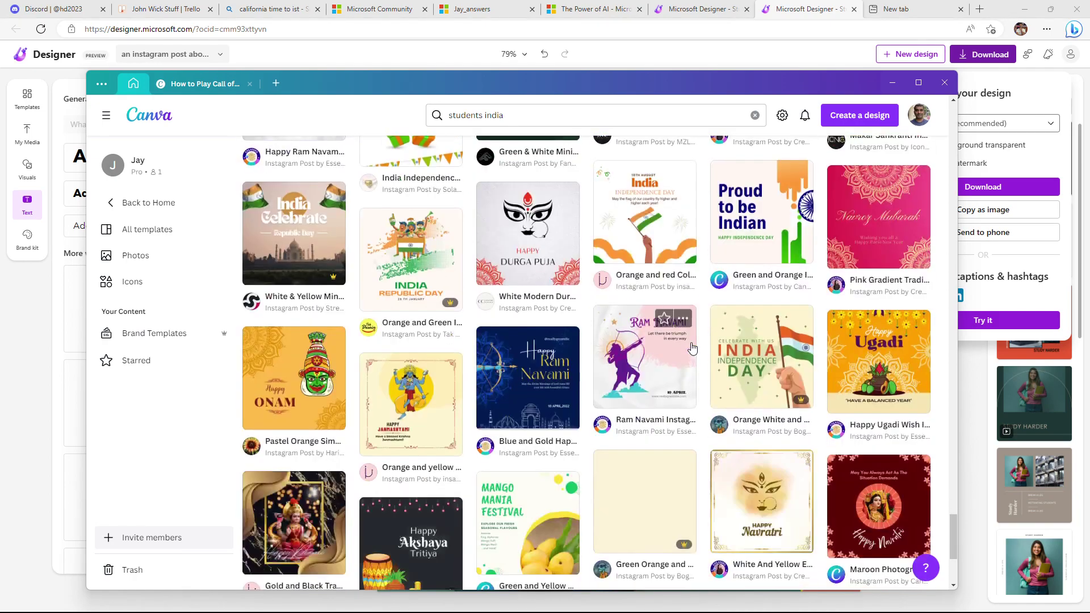
scroll(691, 347, down, 10)
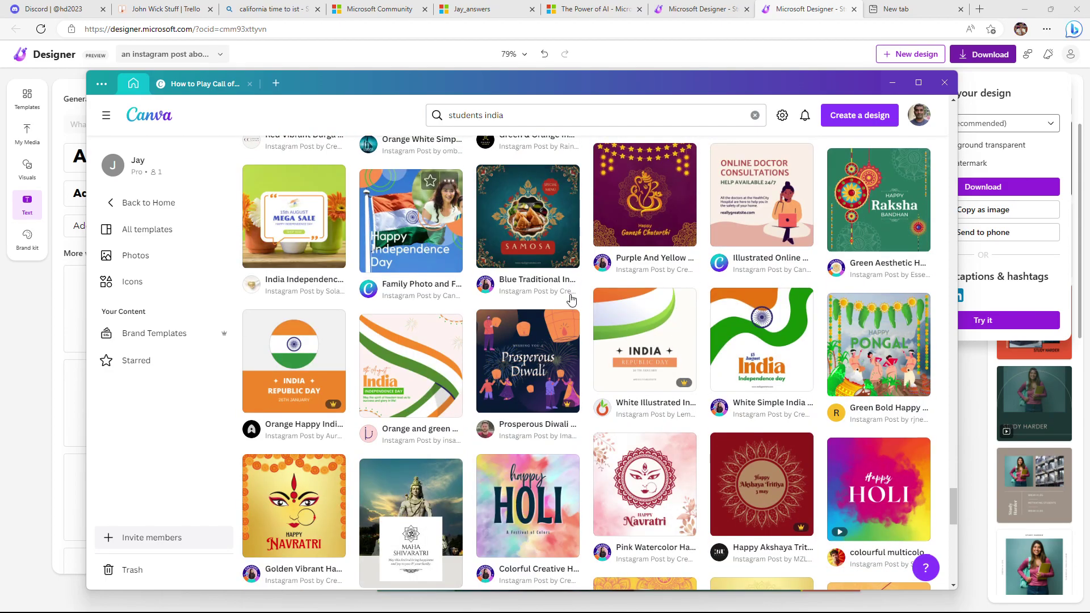
scroll(570, 299, down, 5)
scroll(570, 300, down, 10)
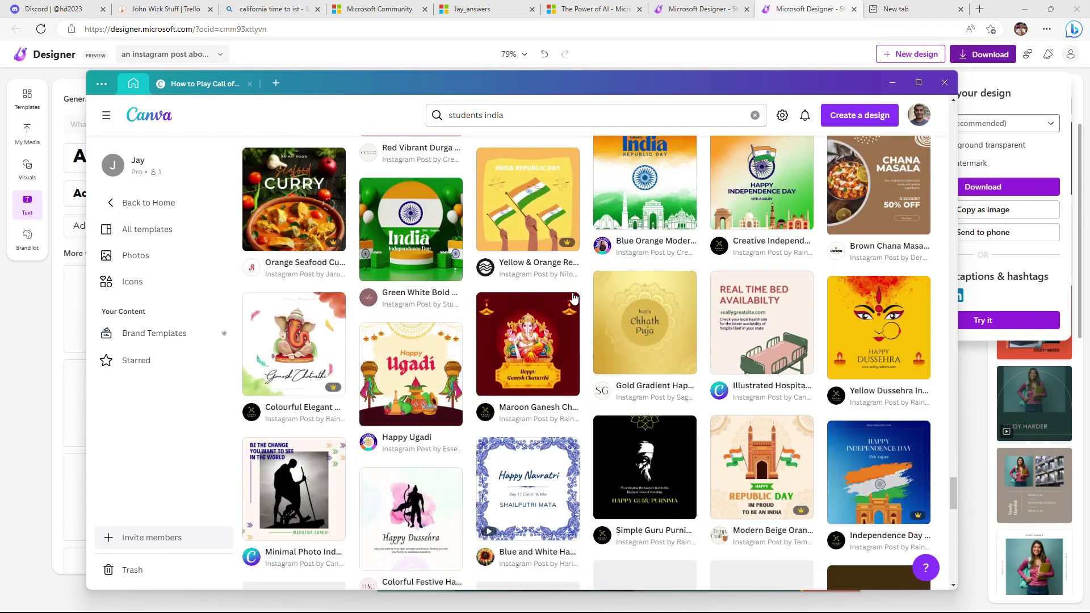
scroll(591, 339, up, 10)
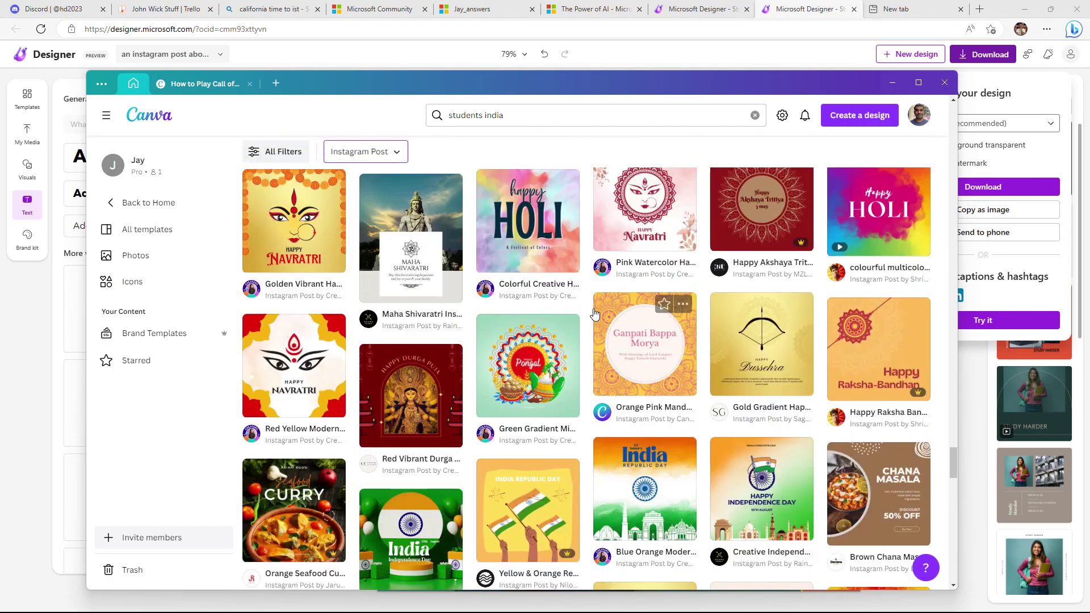
scroll(594, 310, up, 10)
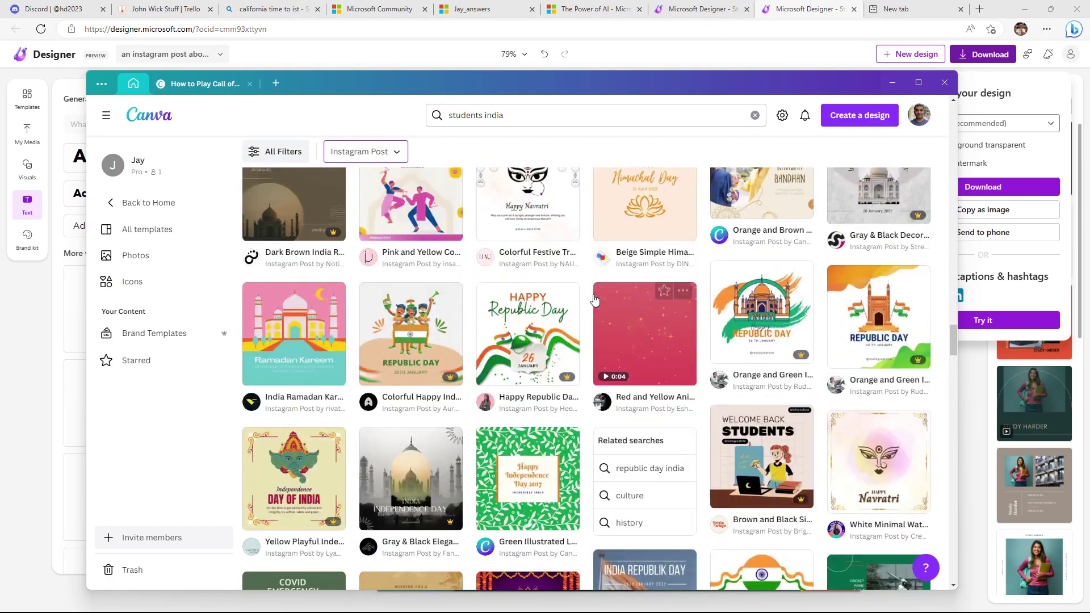
scroll(597, 299, up, 10)
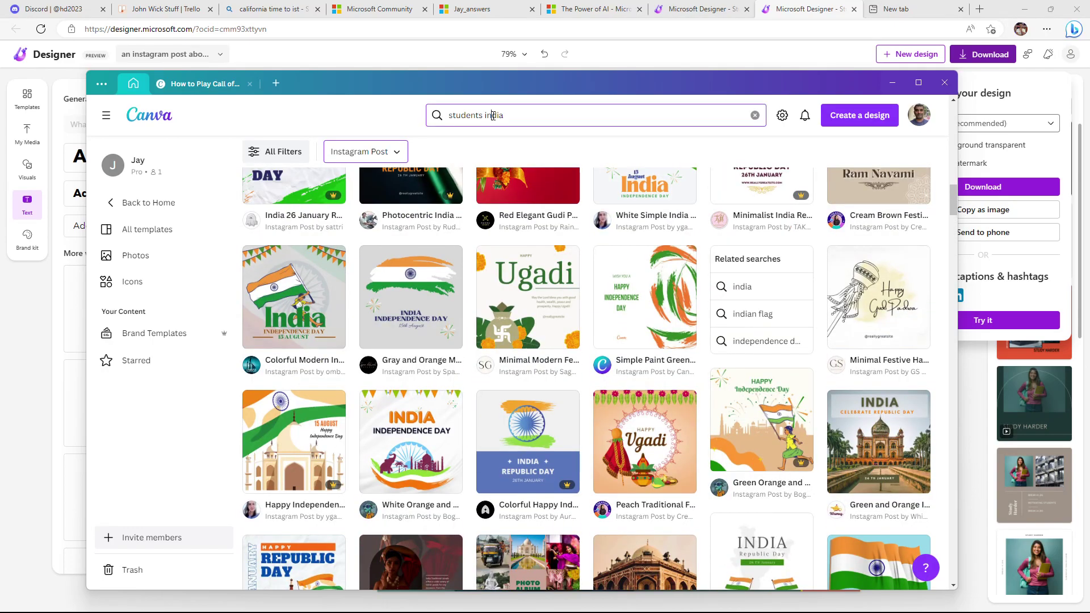
Change the template search to "students" and filter it by the Instagram Post category within Social Media
double_click(494, 115)
key(BackSpace)
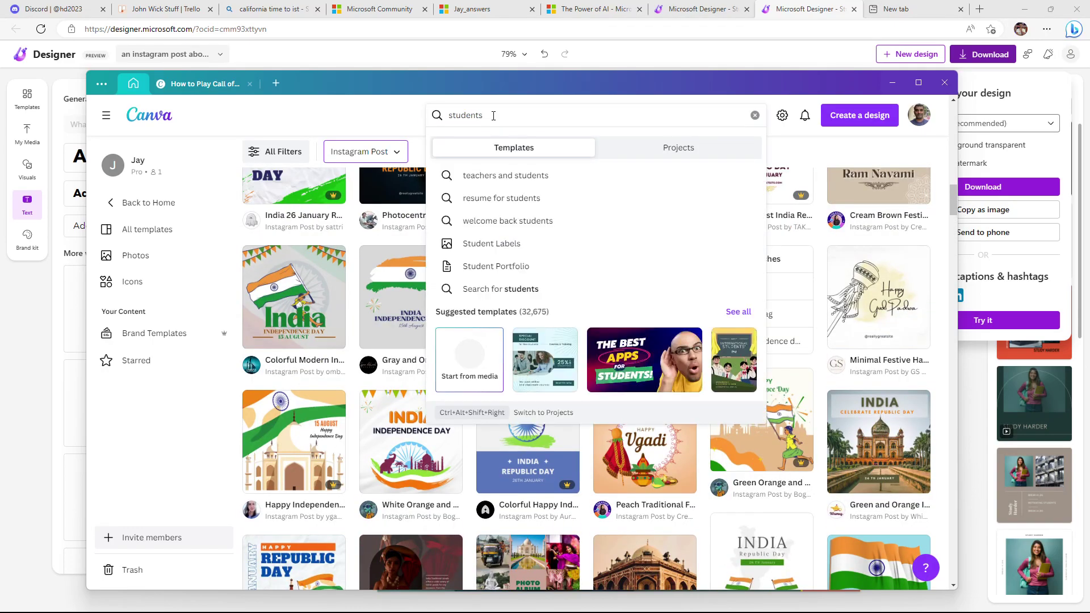
key(Return)
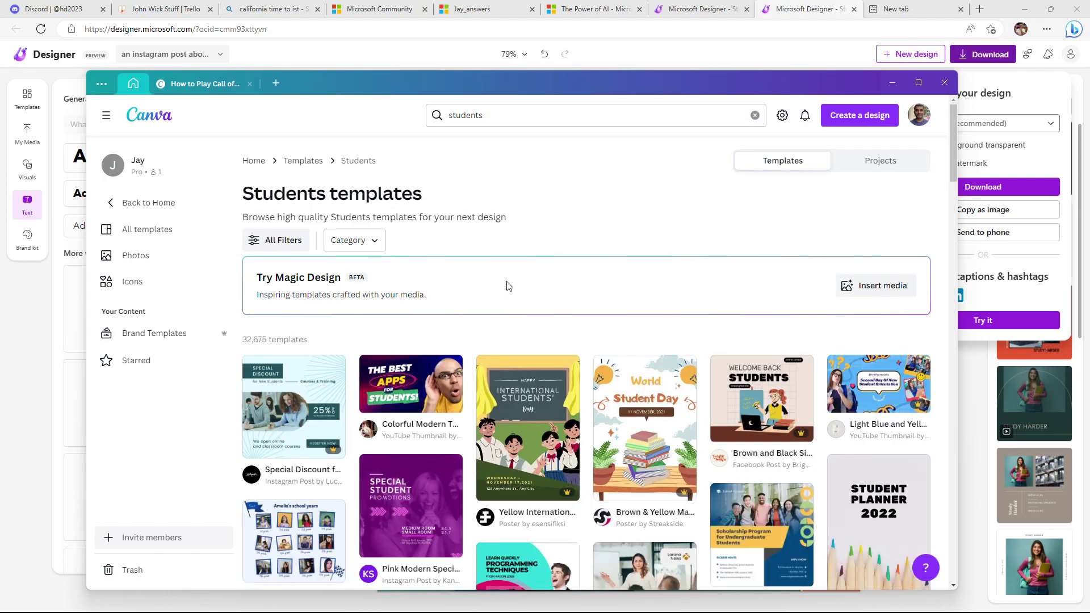
click(363, 239)
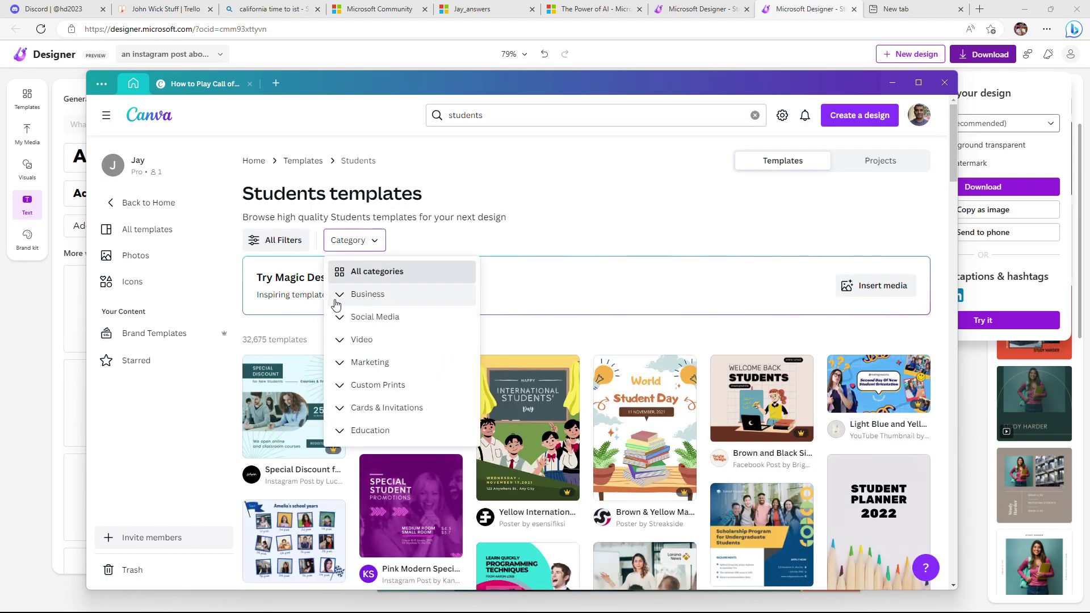
click(601, 309)
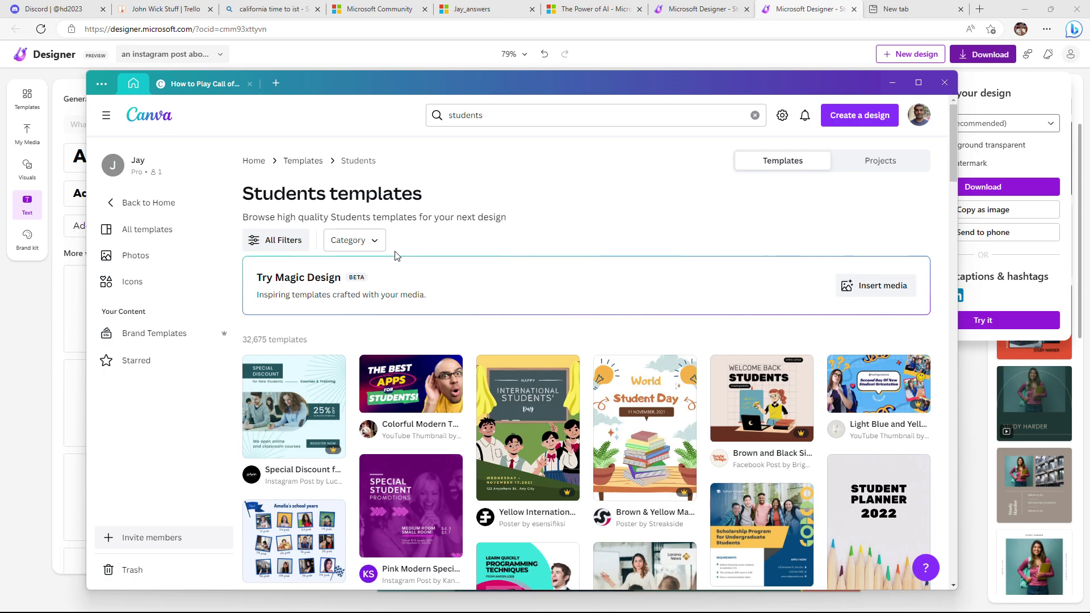
click(369, 238)
click(363, 311)
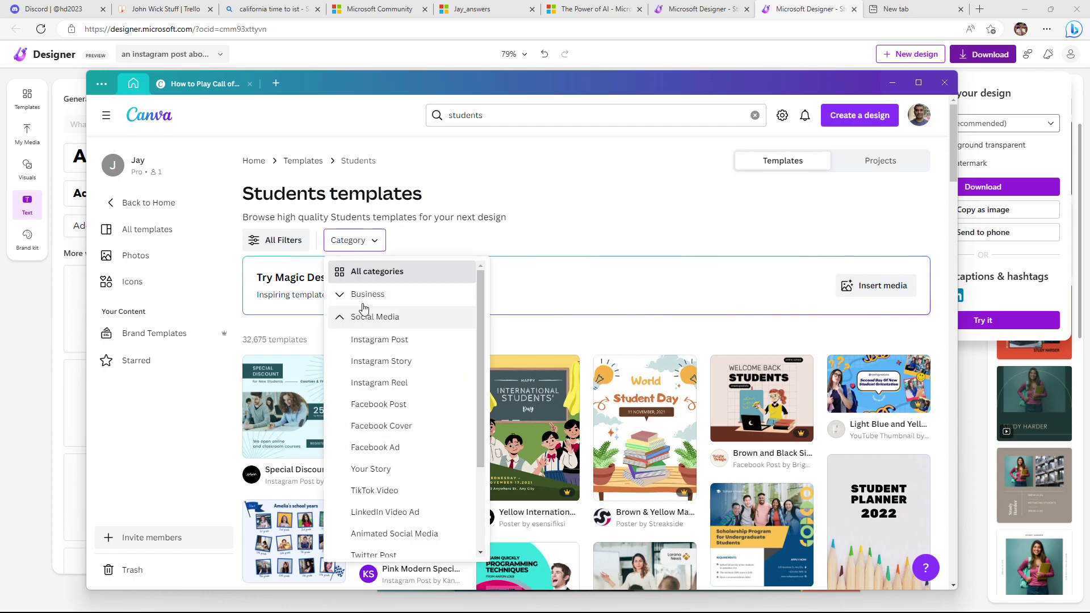
click(384, 343)
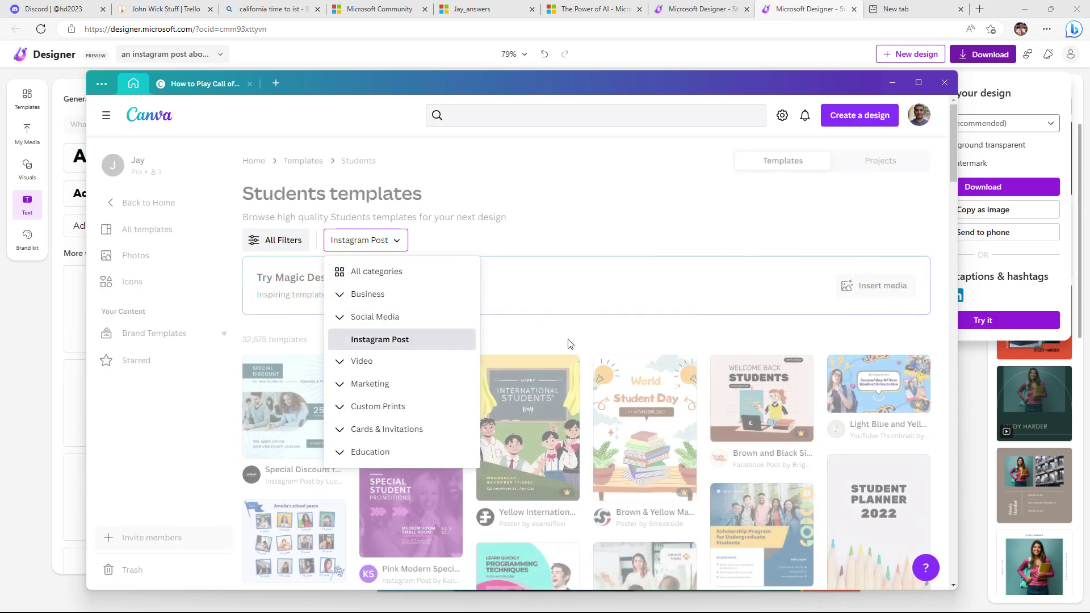
Find the "Soft Green Simple Photo Women's Fashion Instagram Post" template among the results and open it for customization
scroll(586, 338, down, 6)
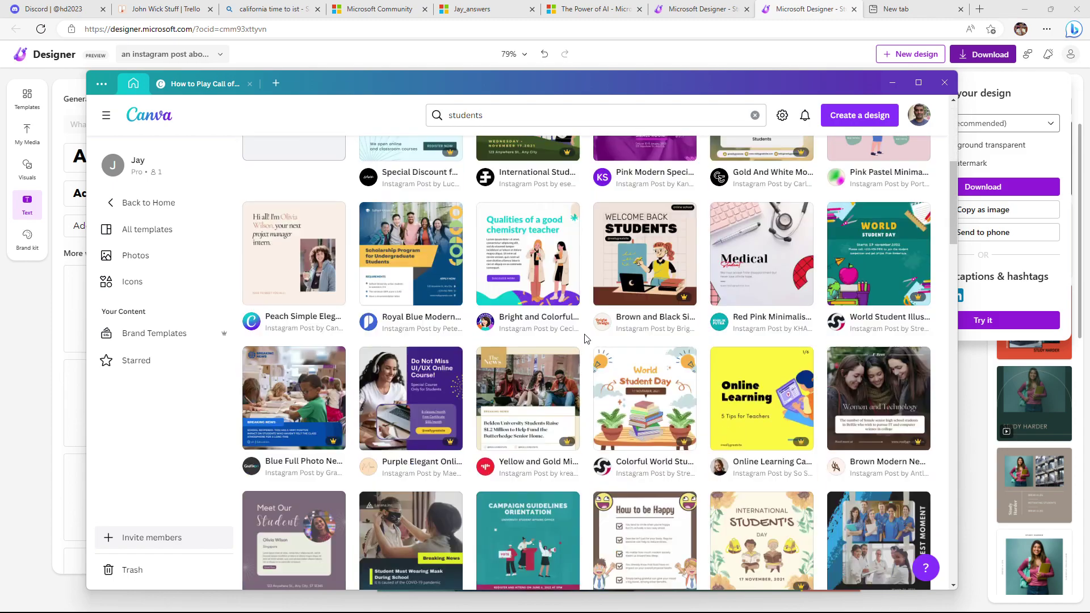
scroll(581, 400, down, 6)
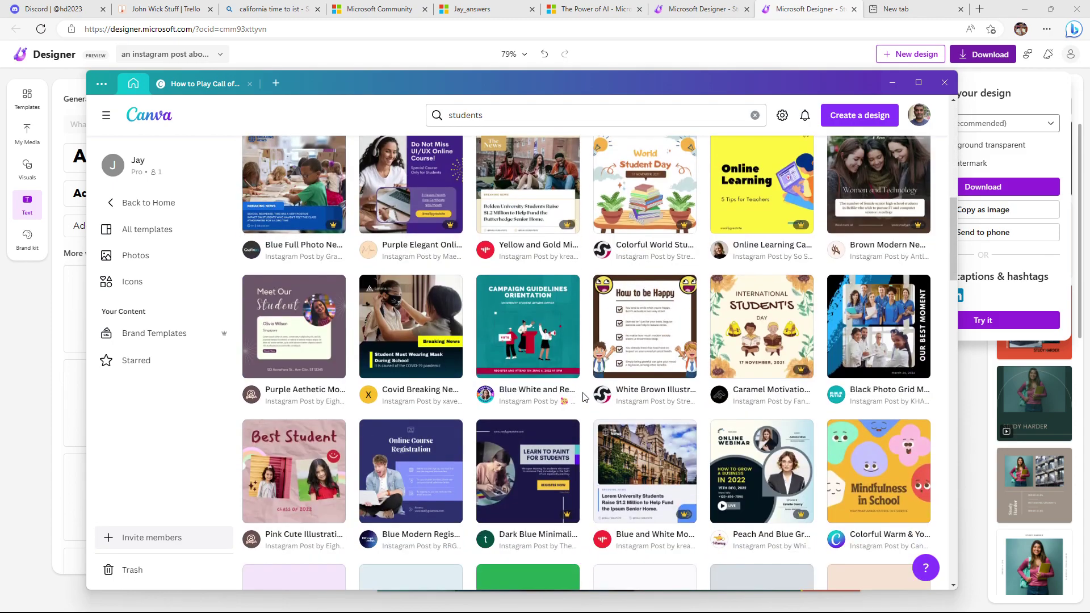
scroll(585, 397, down, 5)
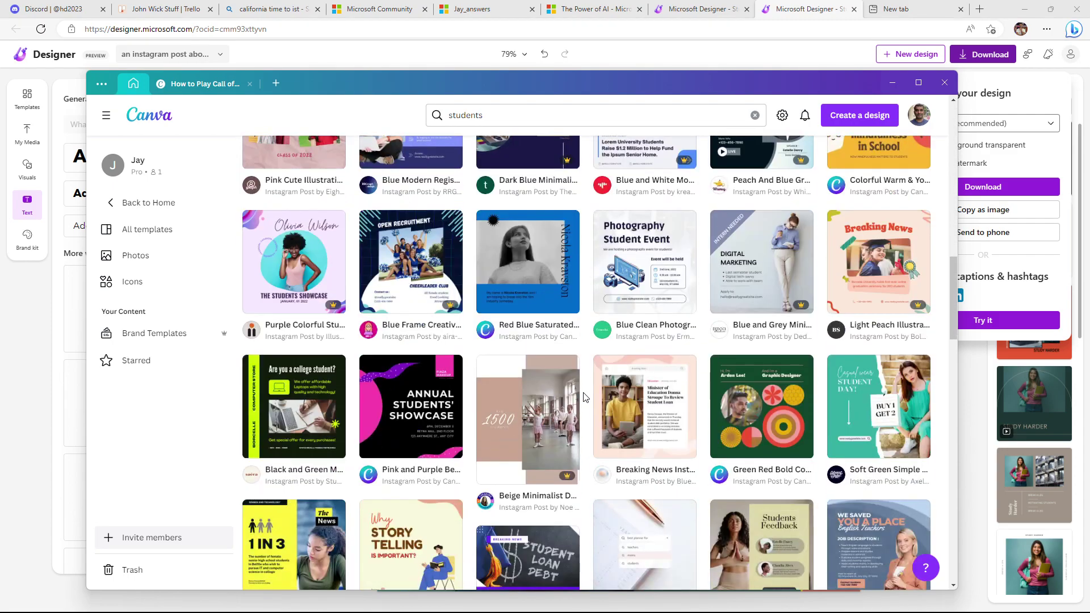
scroll(585, 397, down, 3)
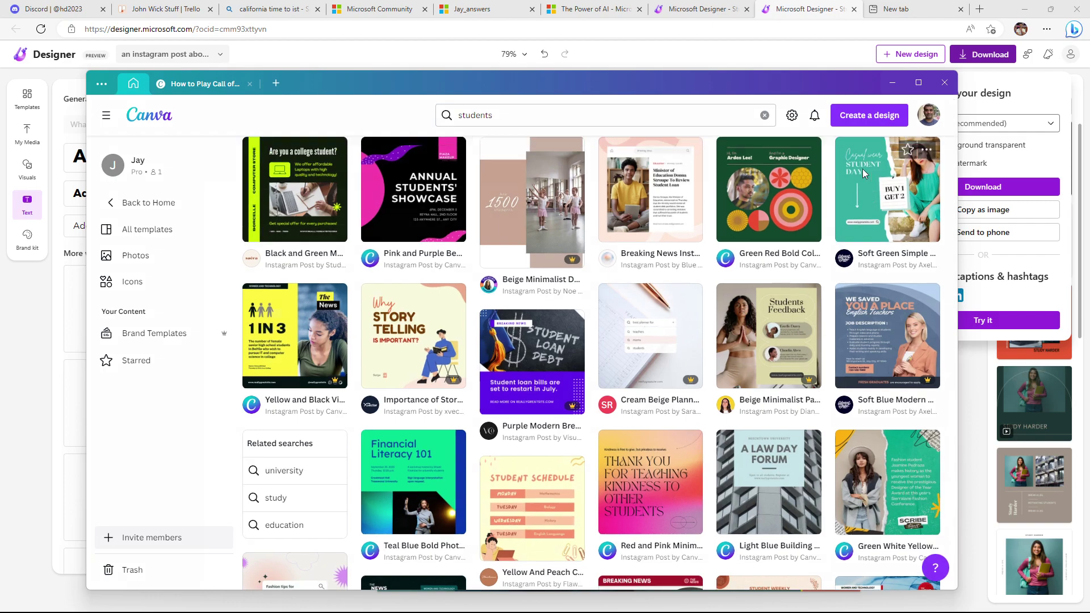
click(863, 171)
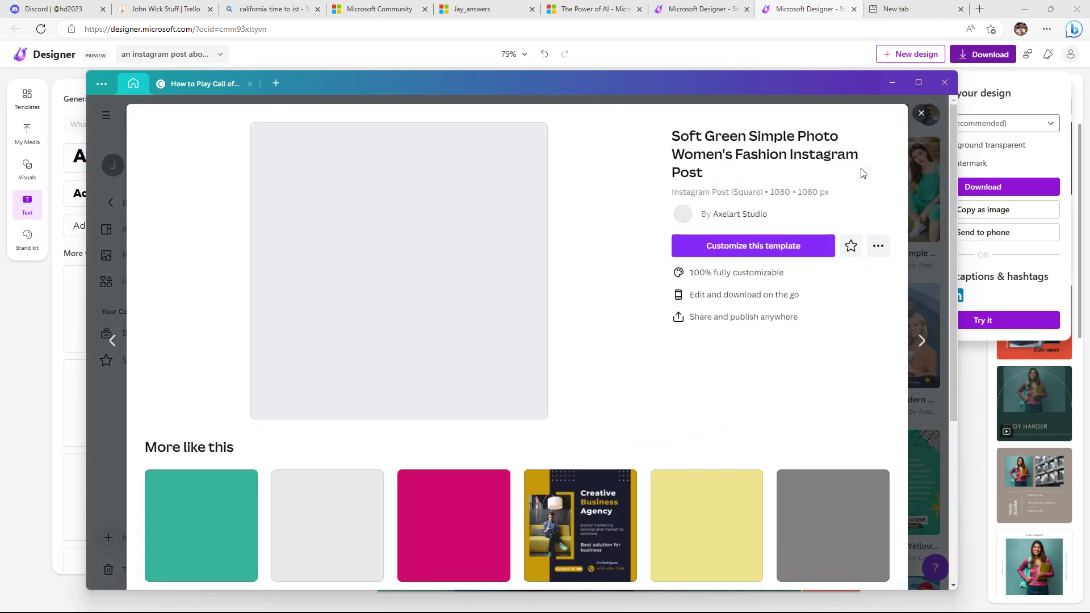
click(781, 247)
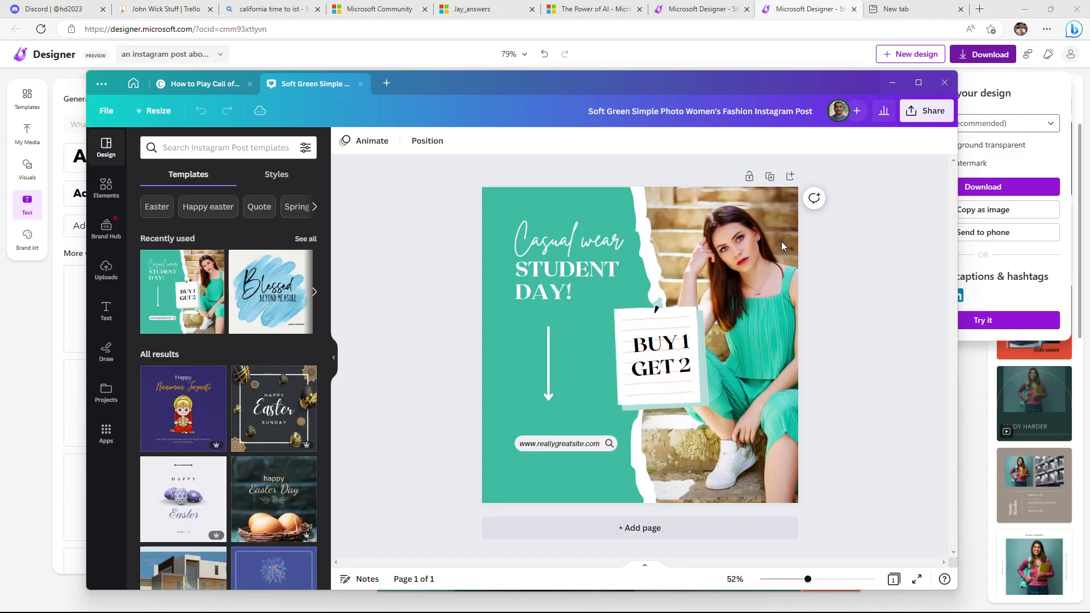
Replace the "BUY 1 GET 2" note text with "STUDY HARDER", taking the wording from the Microsoft Designer post
click(664, 361)
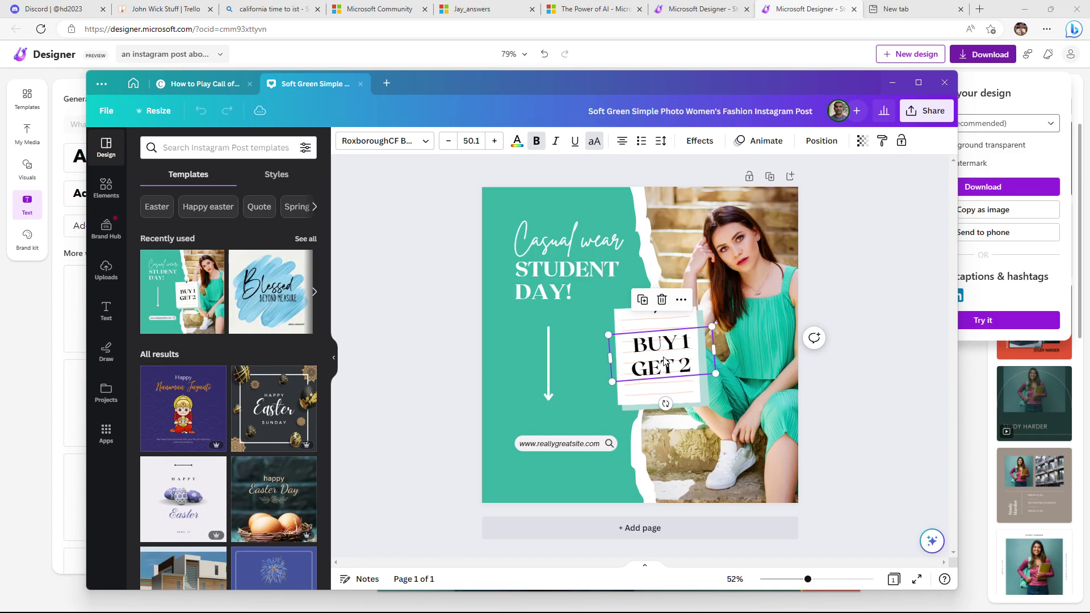
key(alt+Tab)
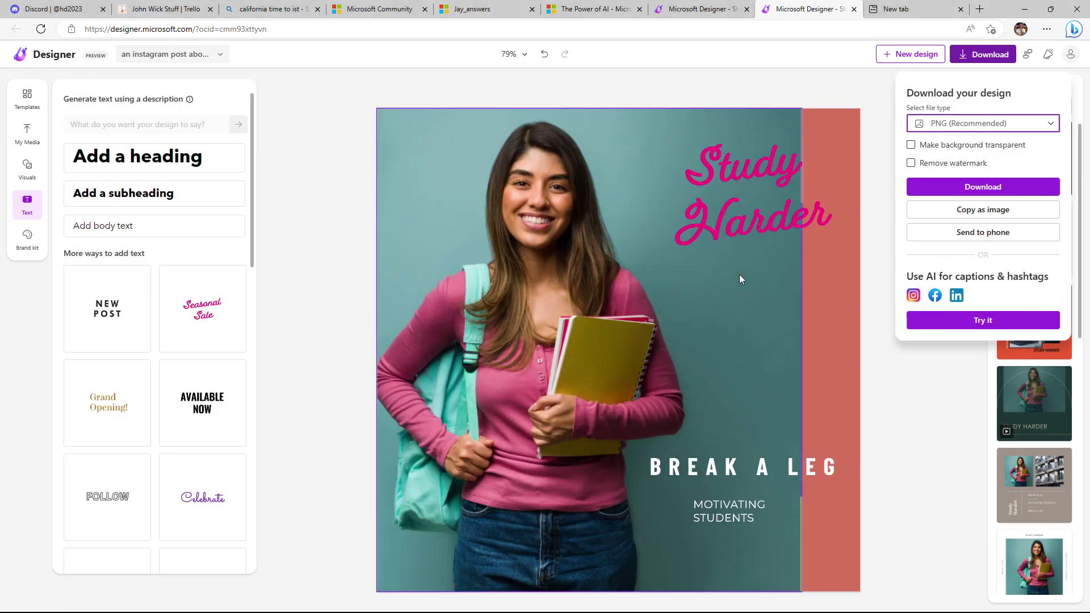
click(765, 193)
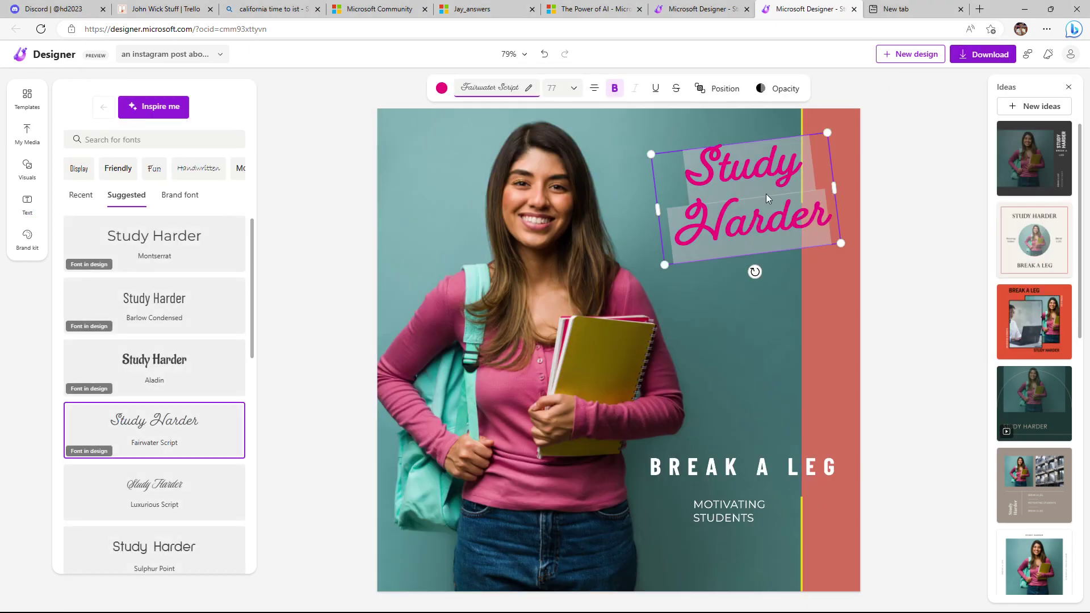
click(886, 274)
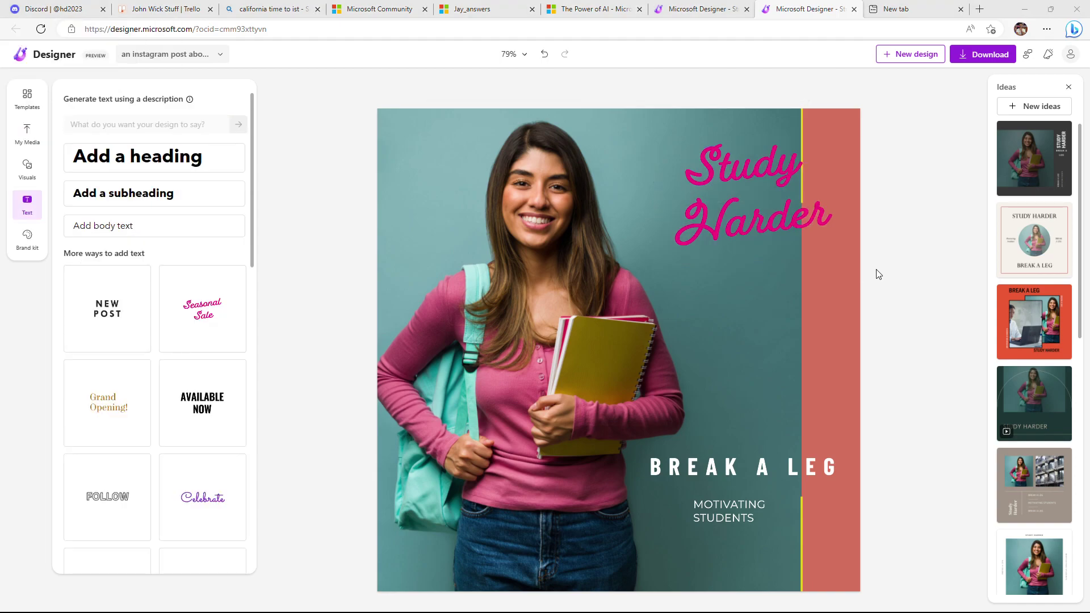
key(alt+Tab)
key(Return)
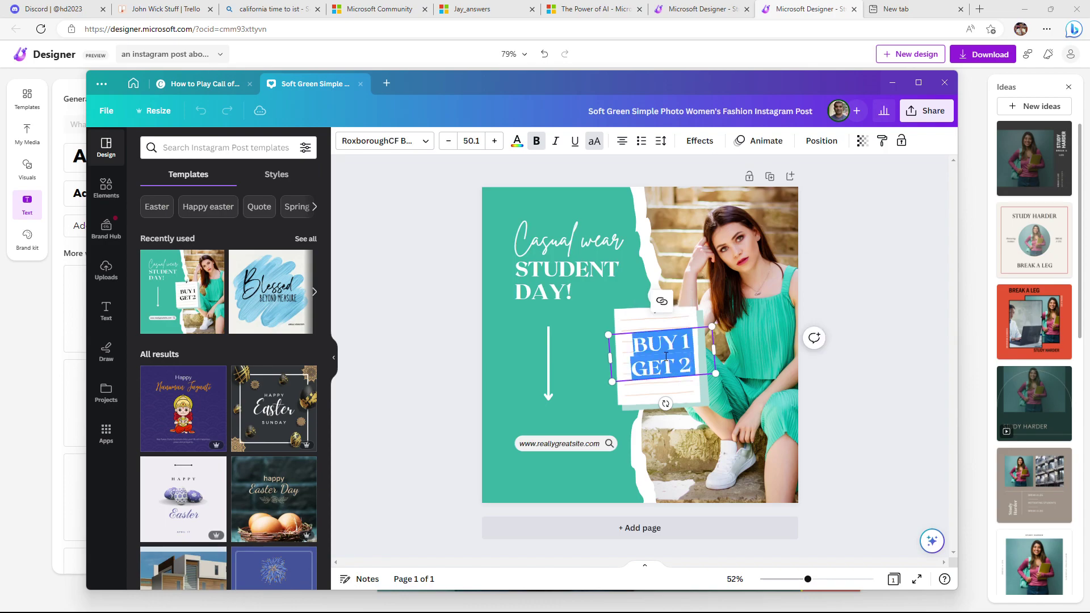
text(STUDY HARDER)
click(886, 341)
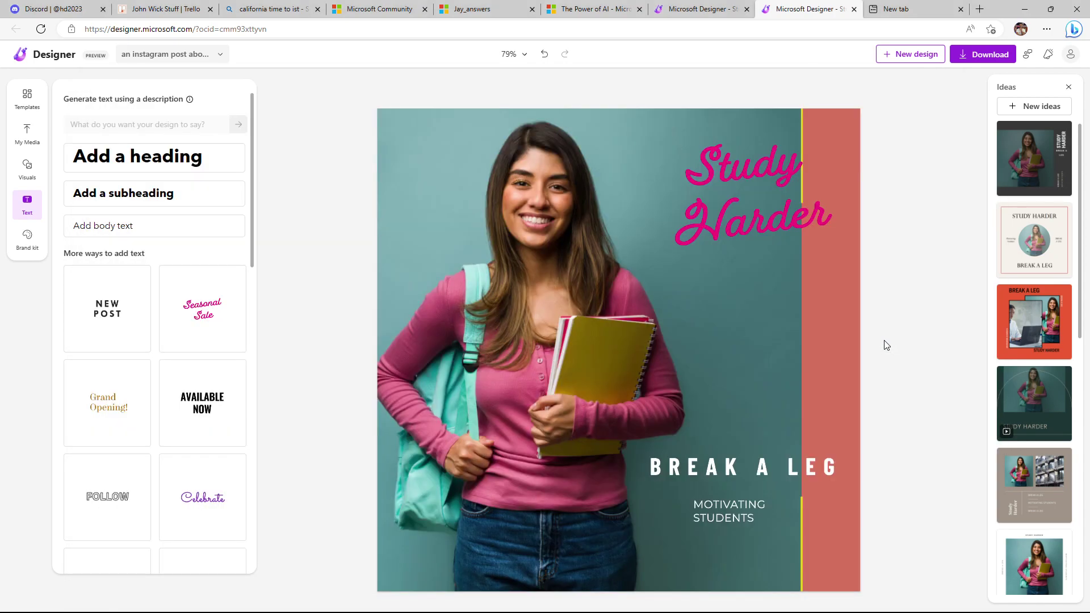
Replace the "STUDENT DAY!" heading in the Canva design with "BREAK A LEG" from the Microsoft Designer post
click(738, 468)
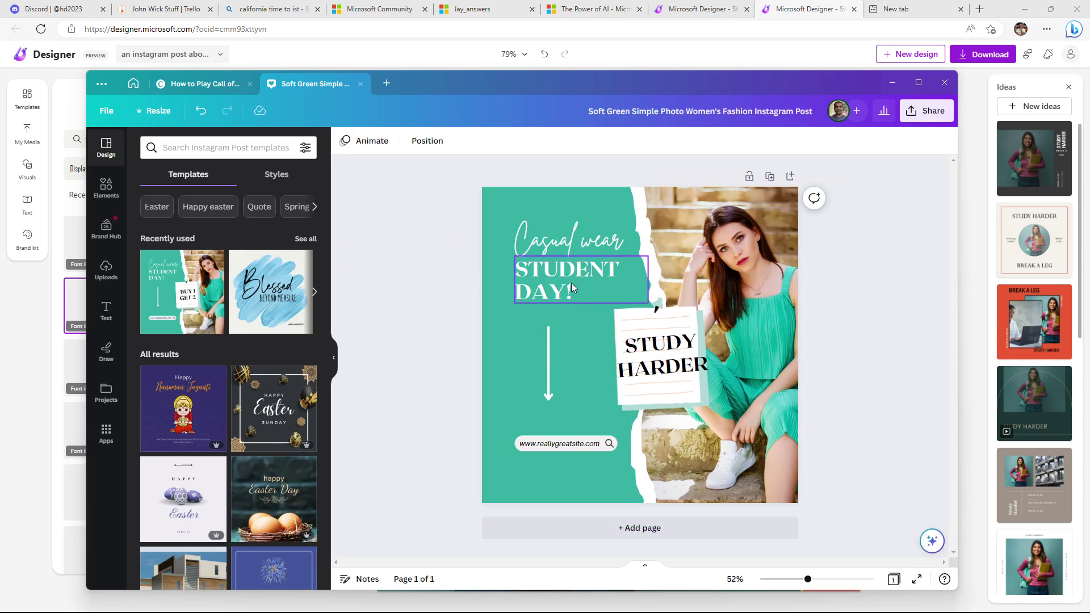
click(571, 282)
click(572, 282)
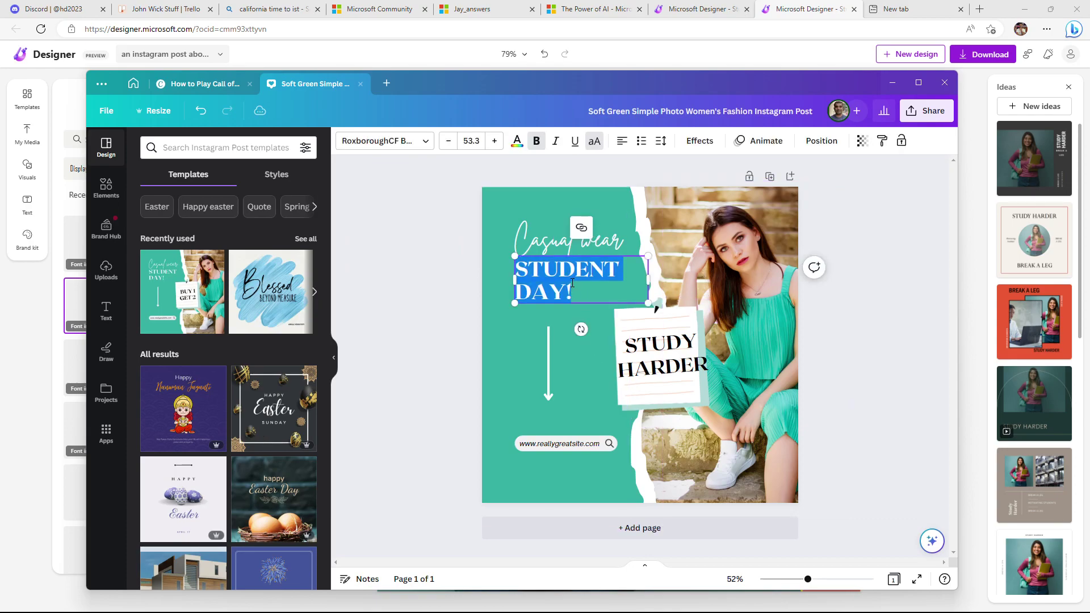
text(BREAK A LEG)
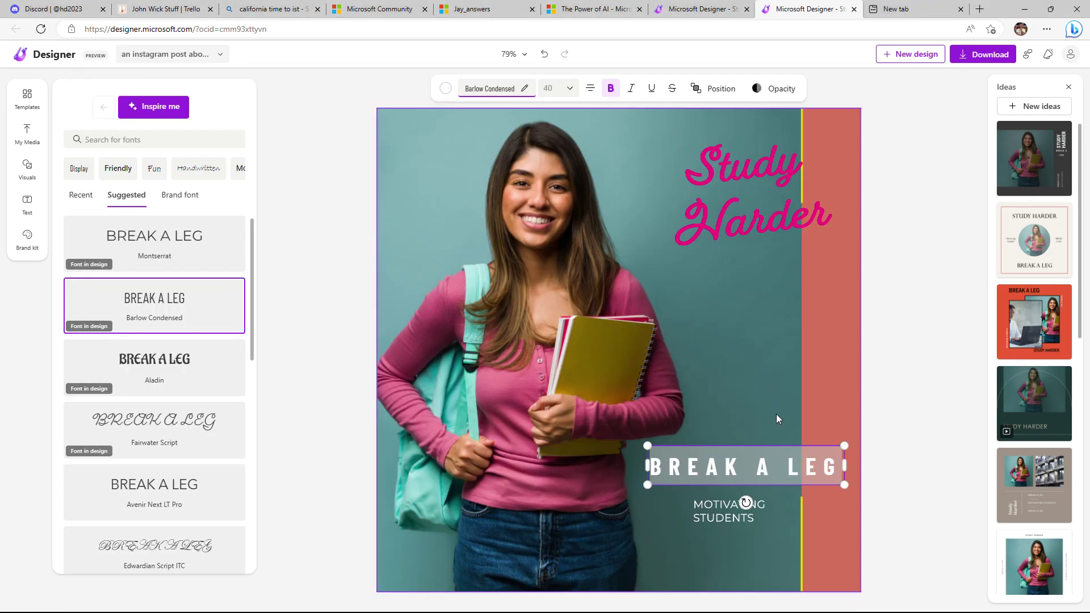
Replace the "Casual wear" text in the Canva design with "Motivating Students", widening and moving it to fit on one line above "BREAK A LEG"
key(alt+Tab)
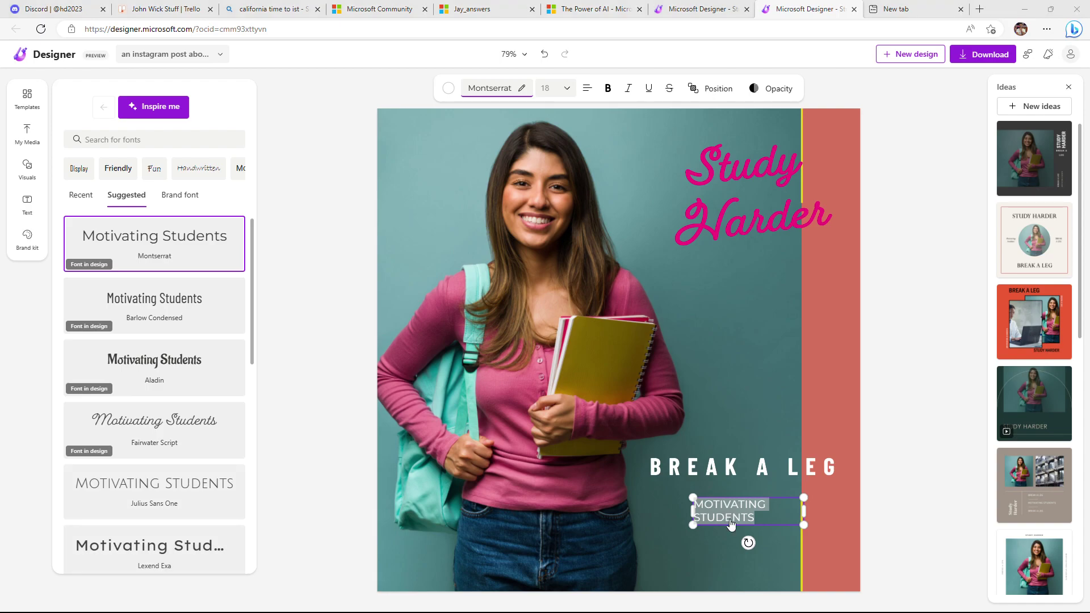
double_click(568, 238)
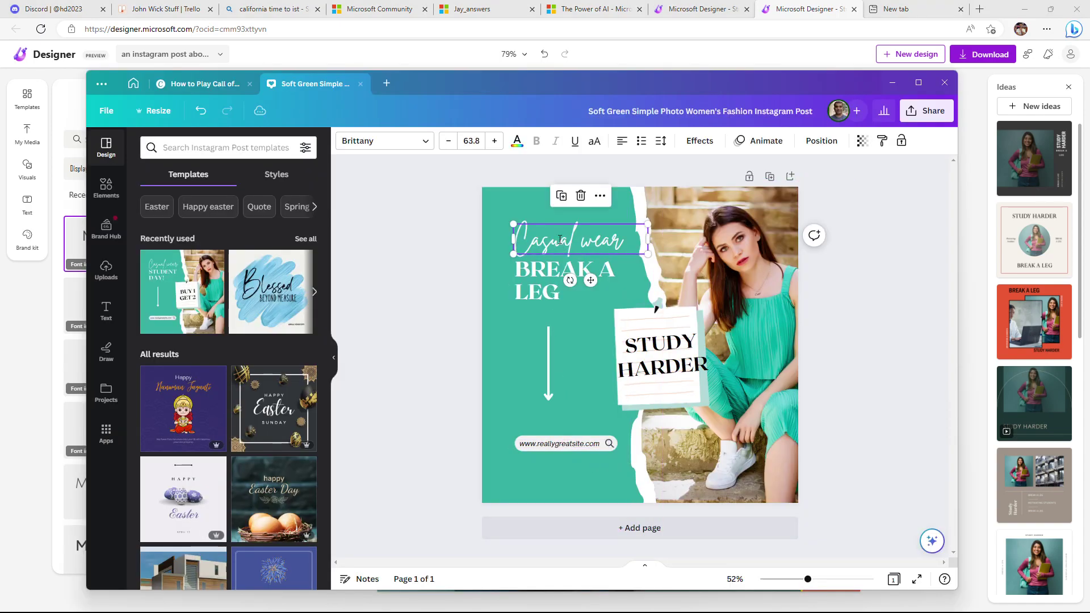
text(Motivating Students)
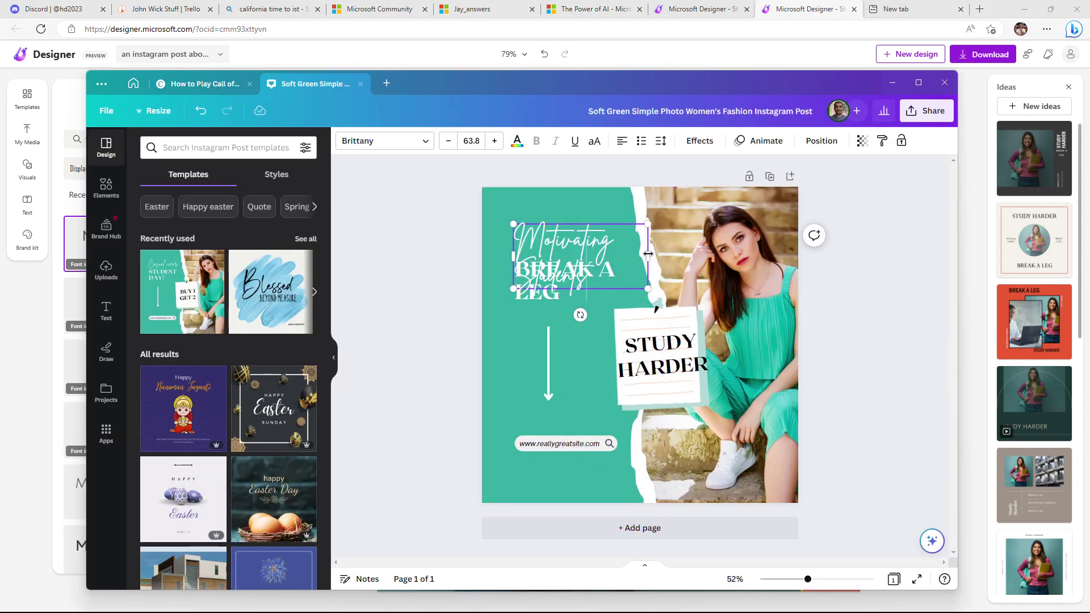
drag(660, 254, 699, 255)
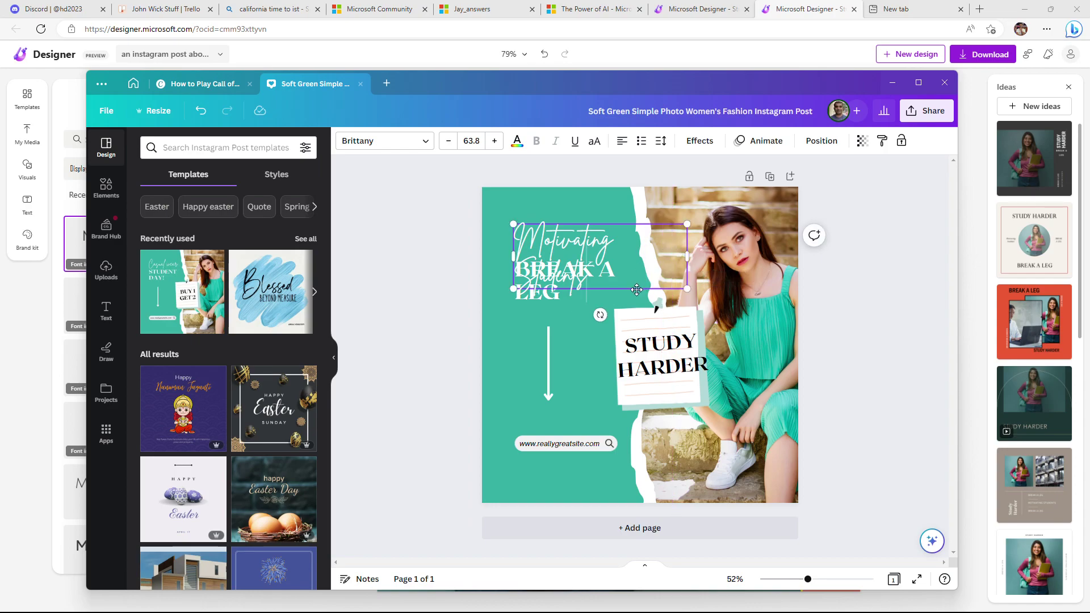
drag(637, 290, 633, 262)
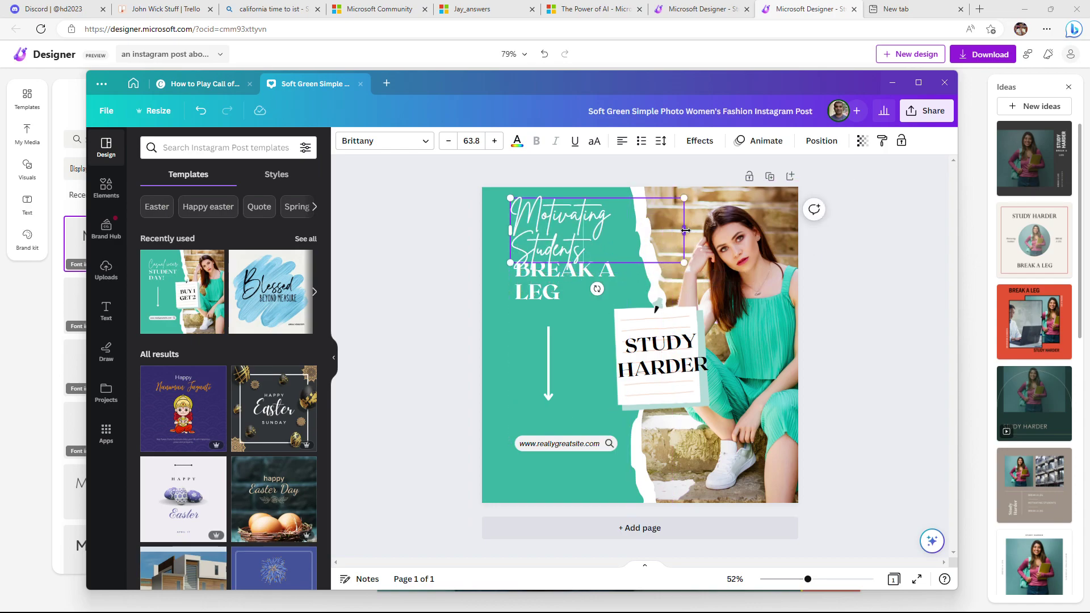
mouse_move(685, 230)
mouse_down()
mouse_move(733, 230)
mouse_move(678, 234)
mouse_up()
click(785, 280)
key(alt+Tab)
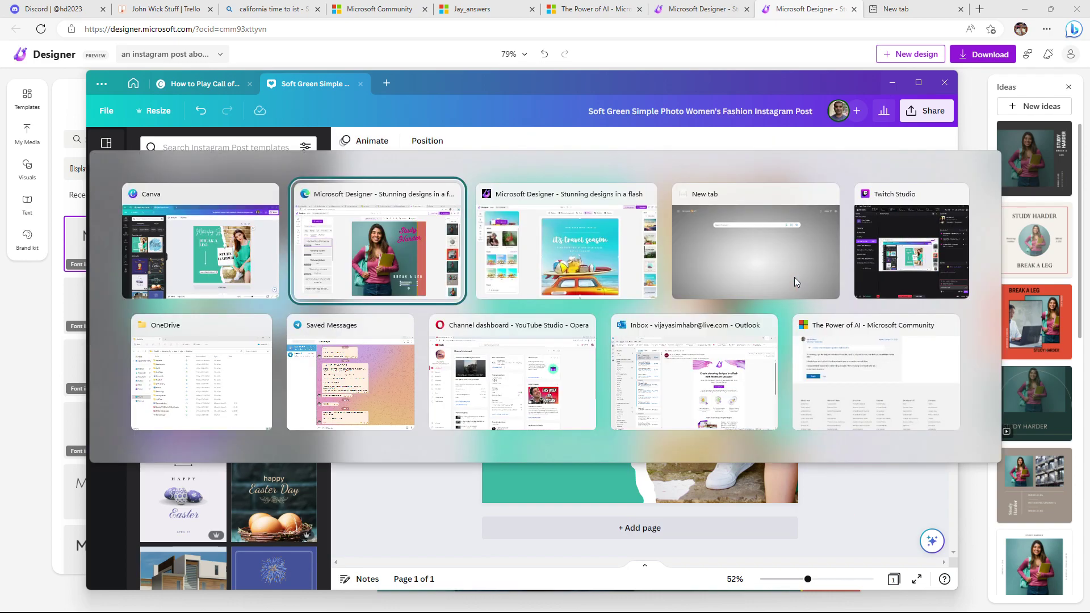
key(alt+Tab)
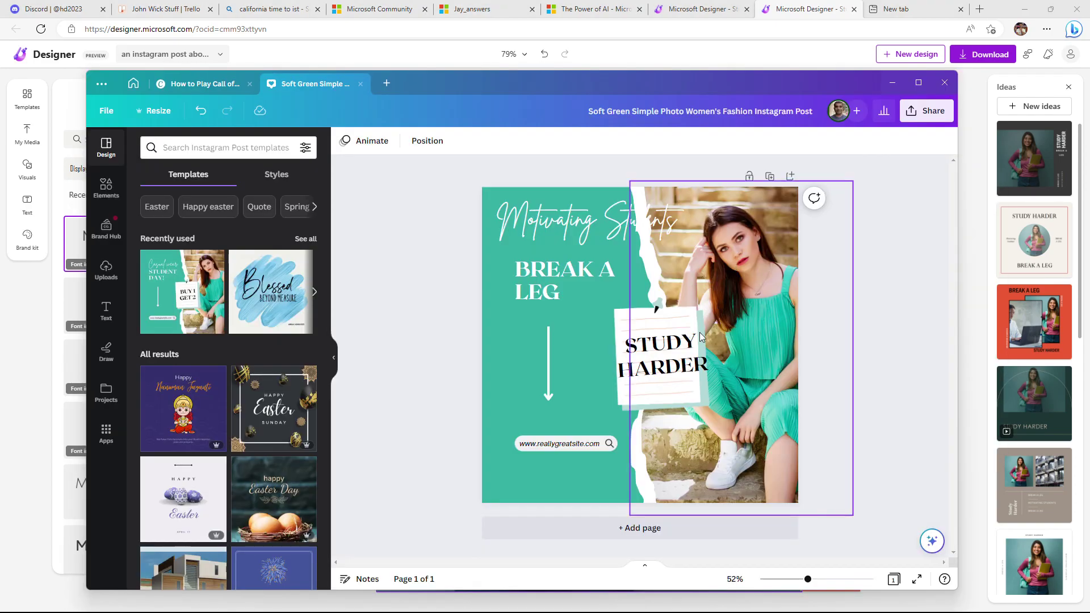
click(609, 448)
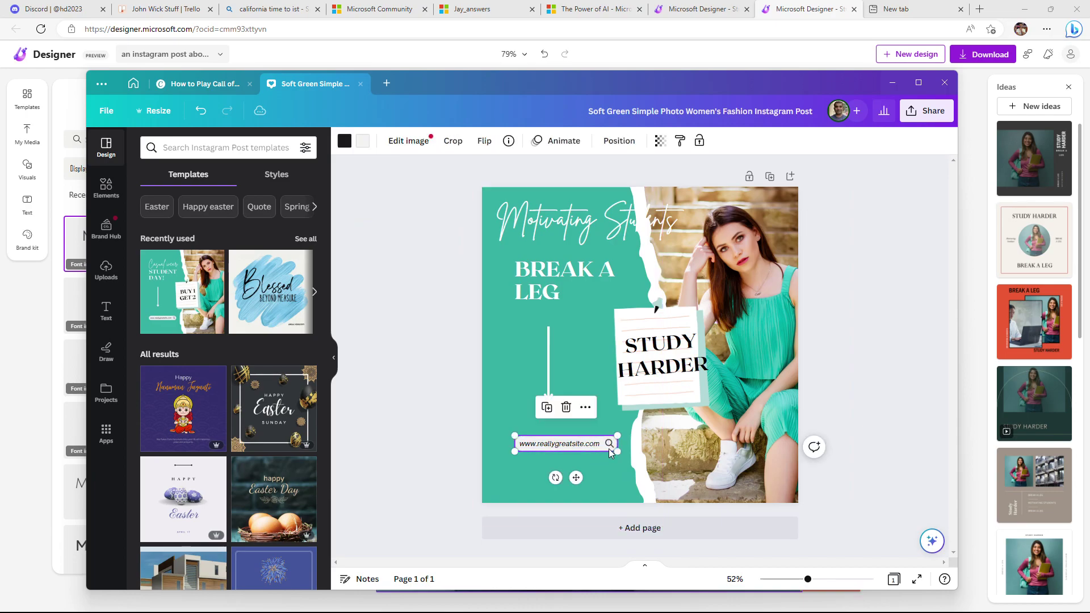
click(566, 408)
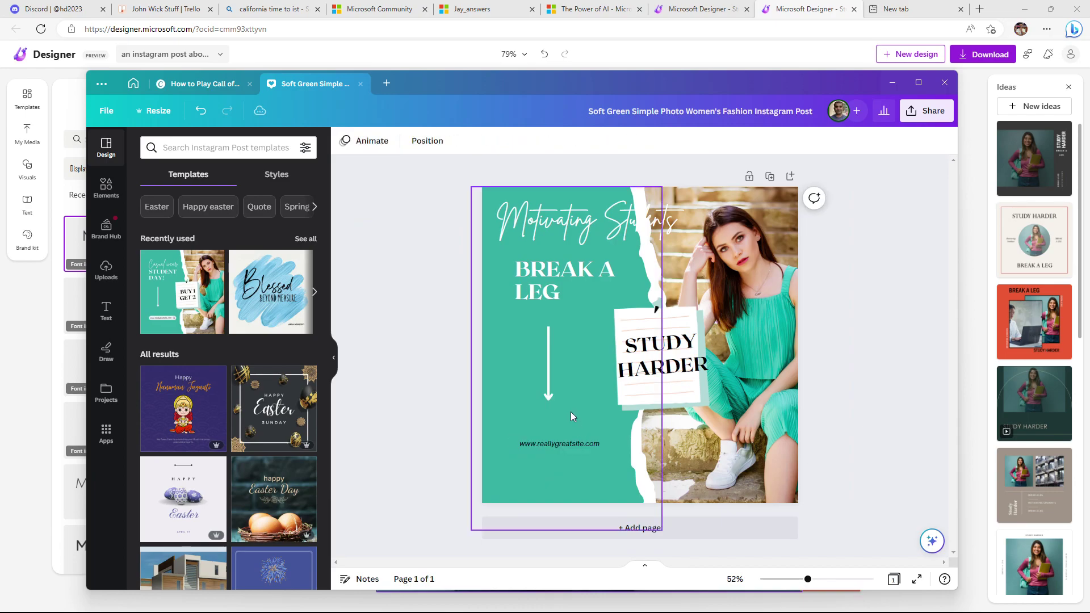
click(588, 445)
key(Delete)
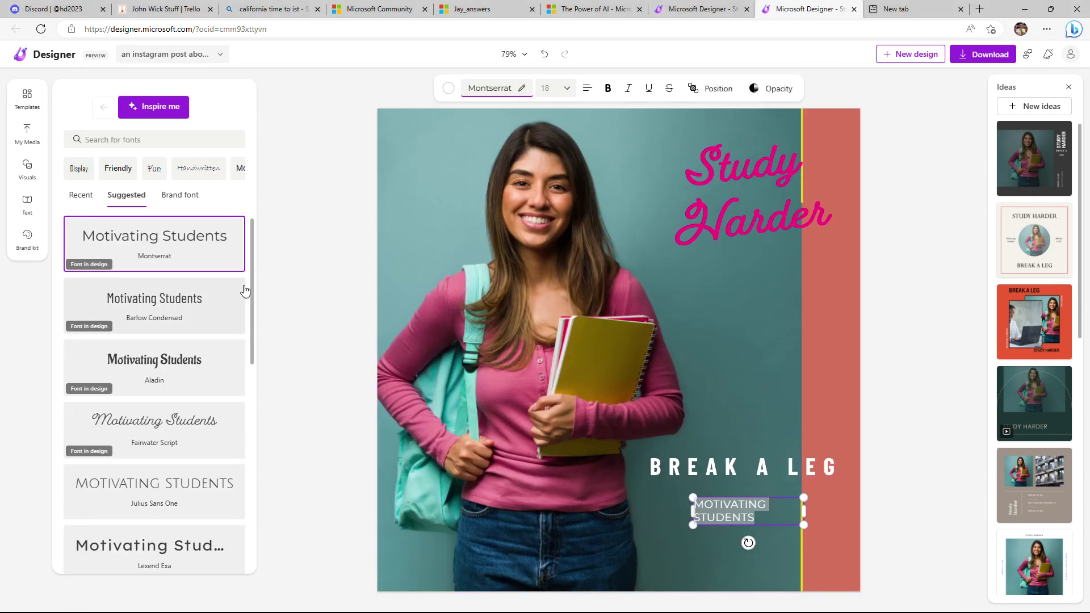
Add the uploaded QR code image to the Canva design and place it at a small size in the lower-left corner below the arrow
key(alt+Tab)
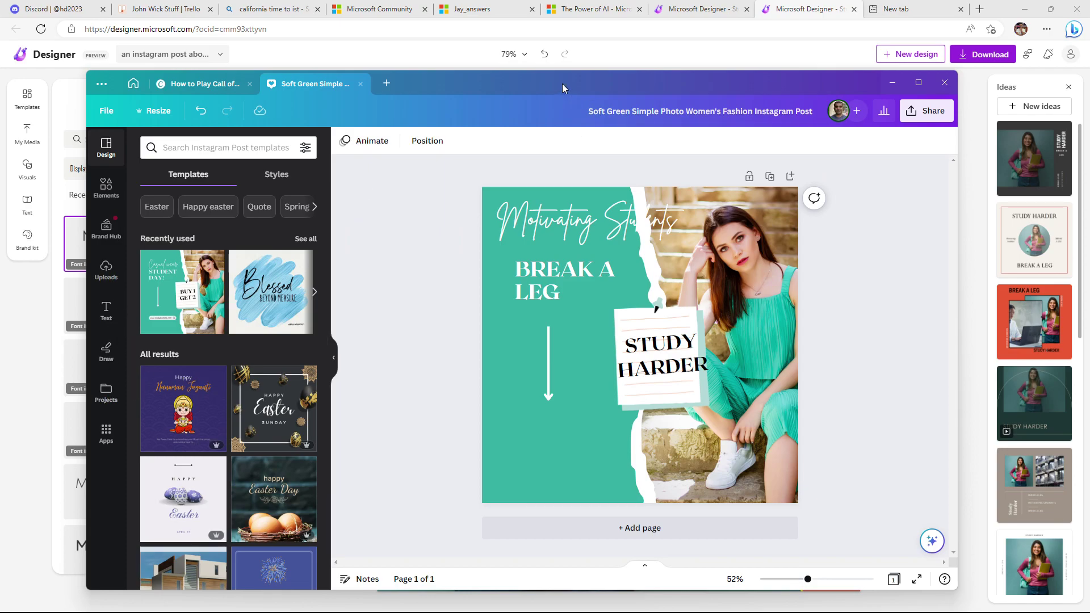
key(alt+Tab)
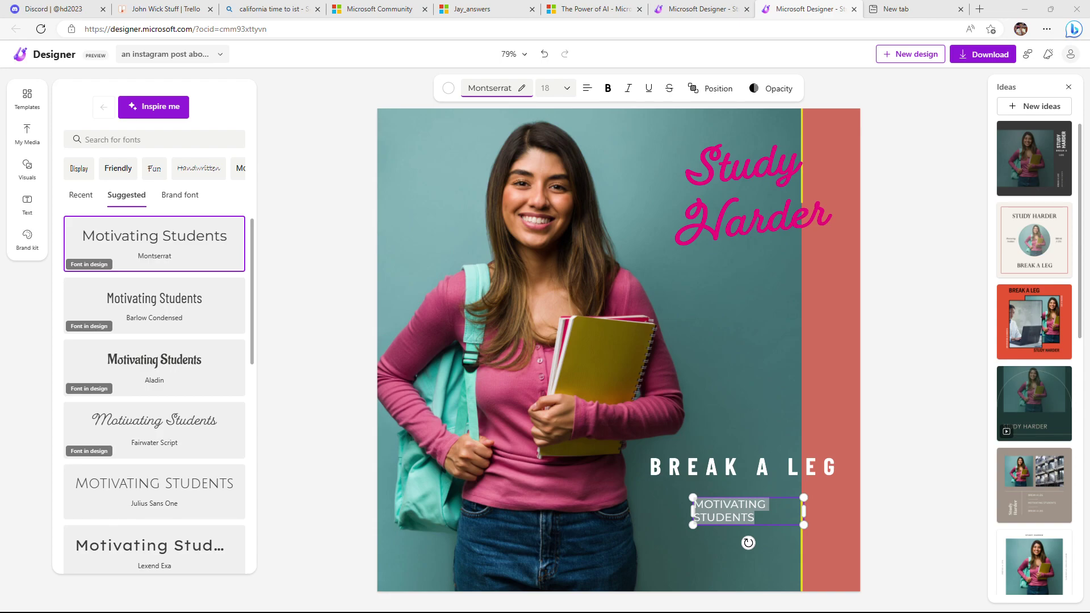
key(alt+Tab)
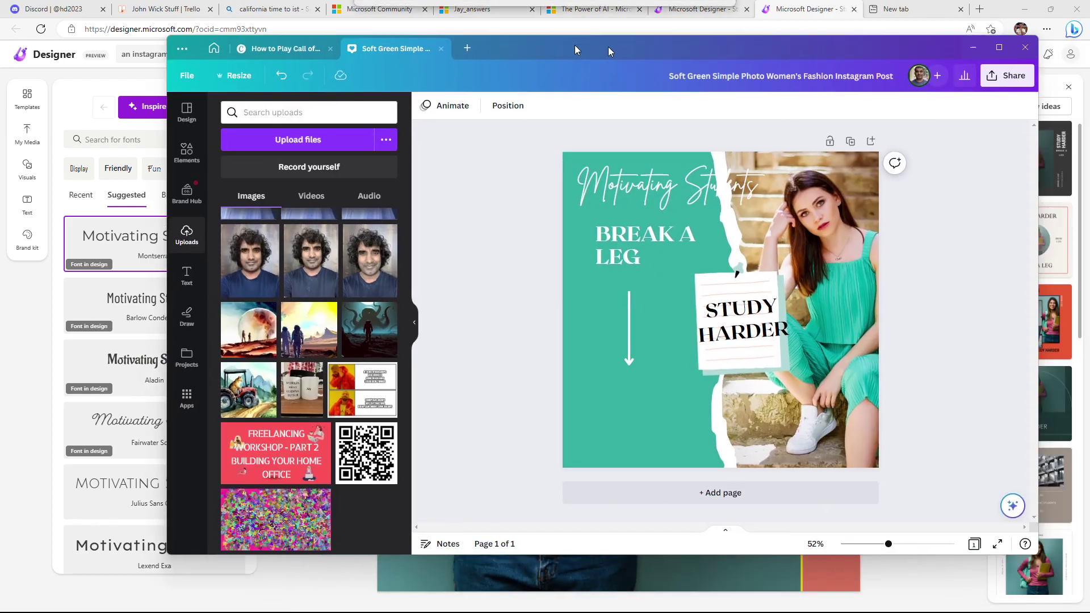
click(276, 443)
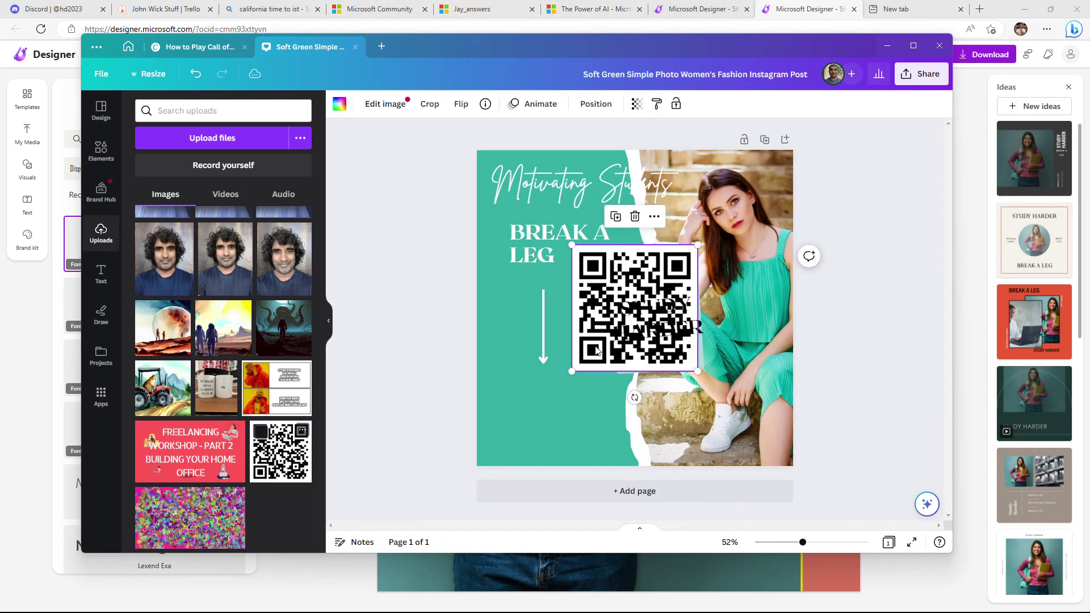
drag(683, 267, 510, 423)
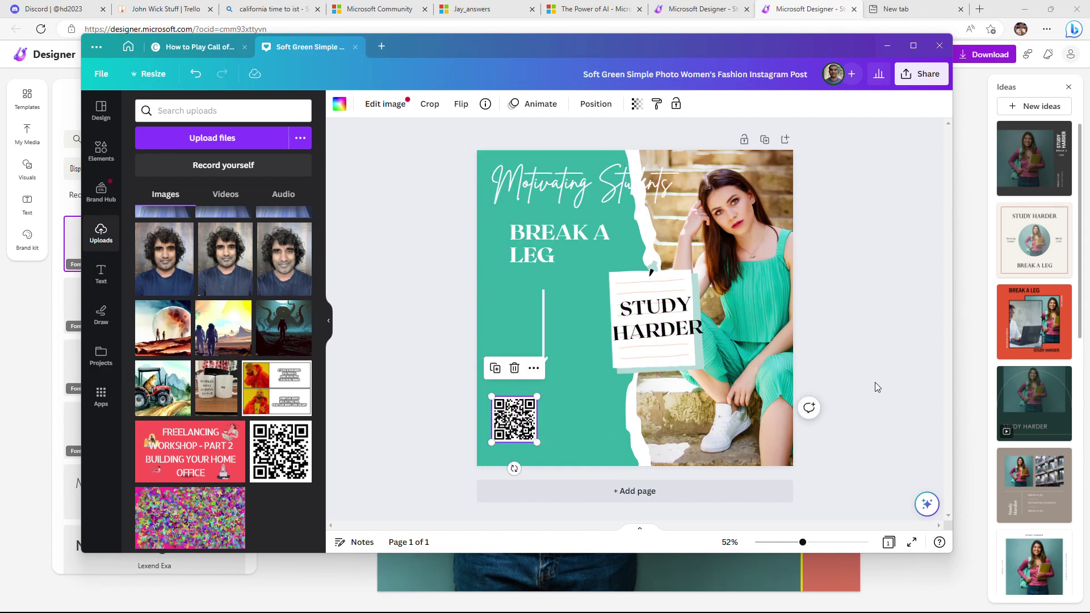
click(887, 364)
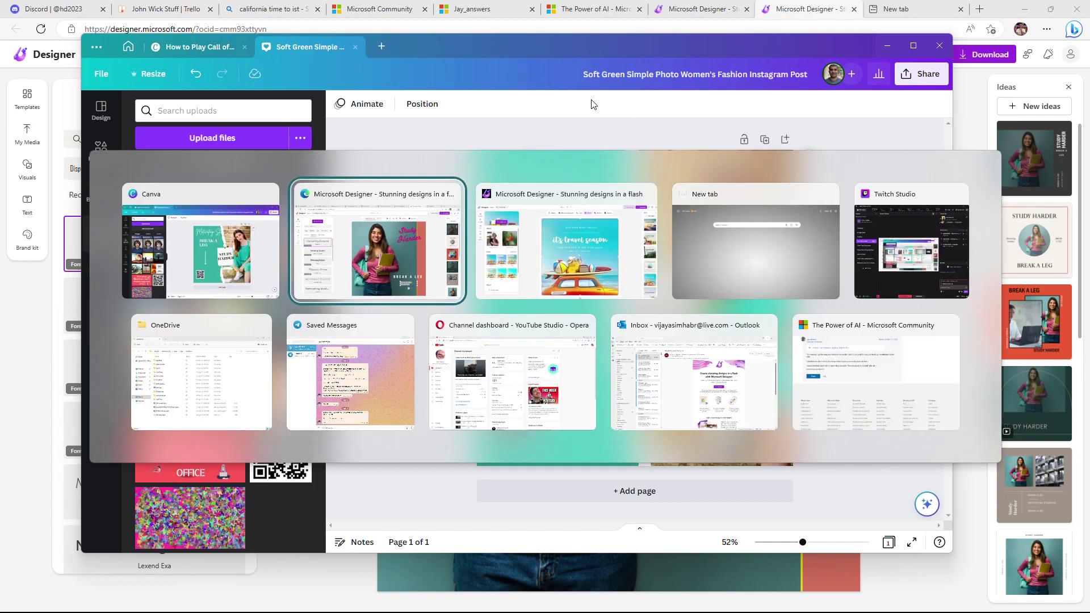
Switch to Microsoft Designer, upload qrcode_1675677971227.svg from the Downloads folder, and place it small in the post's lower-left corner
key(alt+Tab)
click(32, 138)
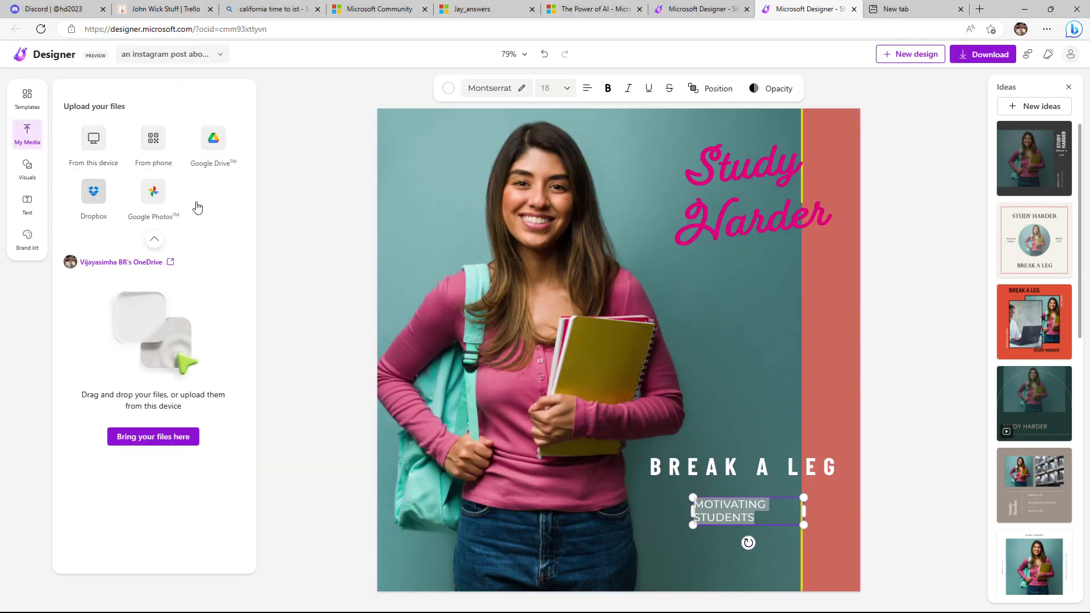
click(92, 141)
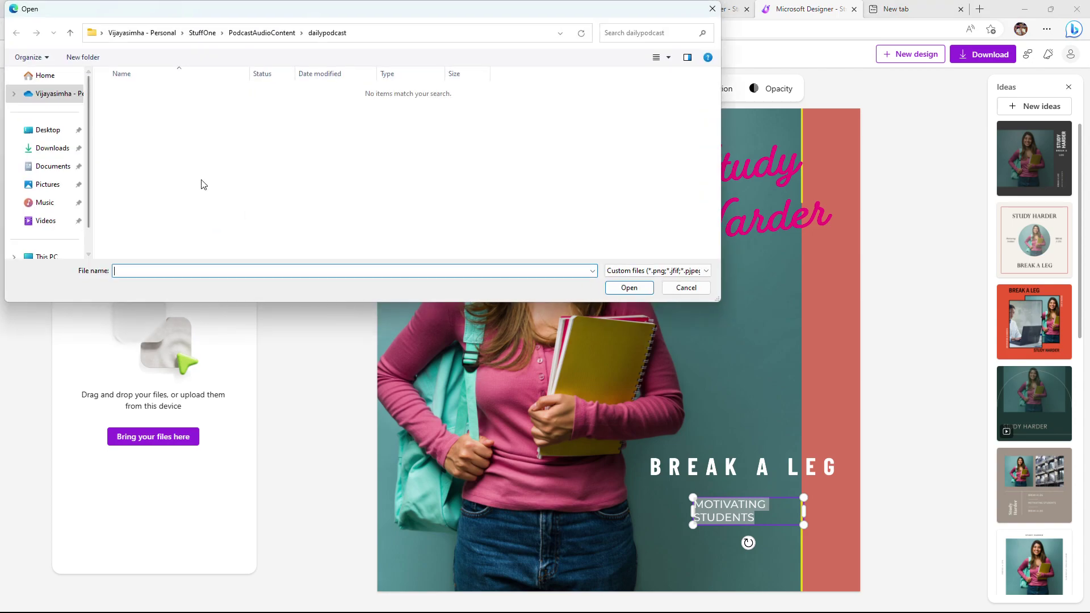
click(72, 147)
click(130, 111)
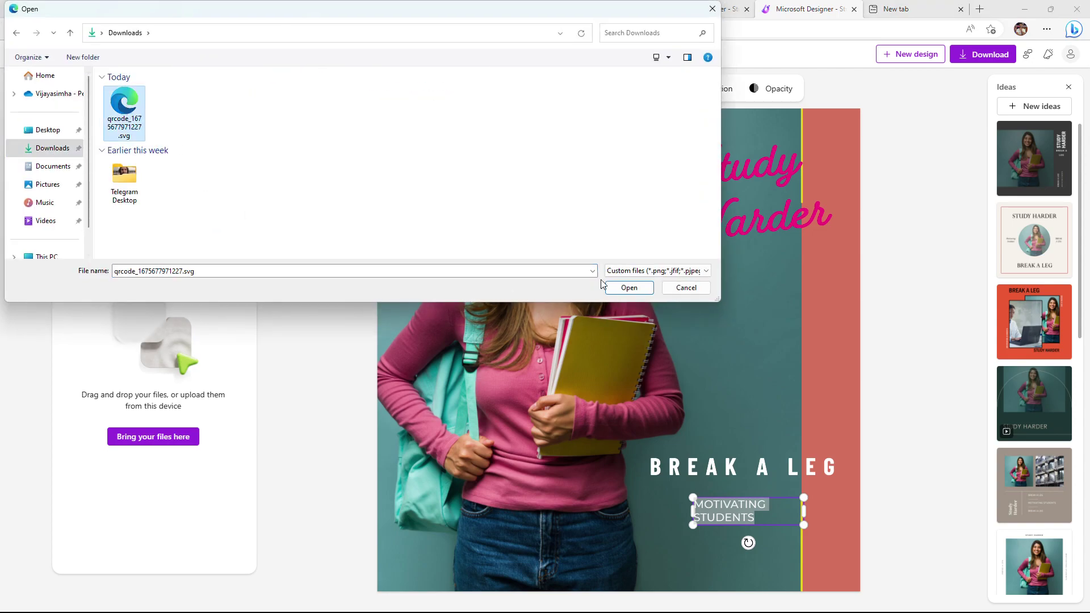
click(627, 288)
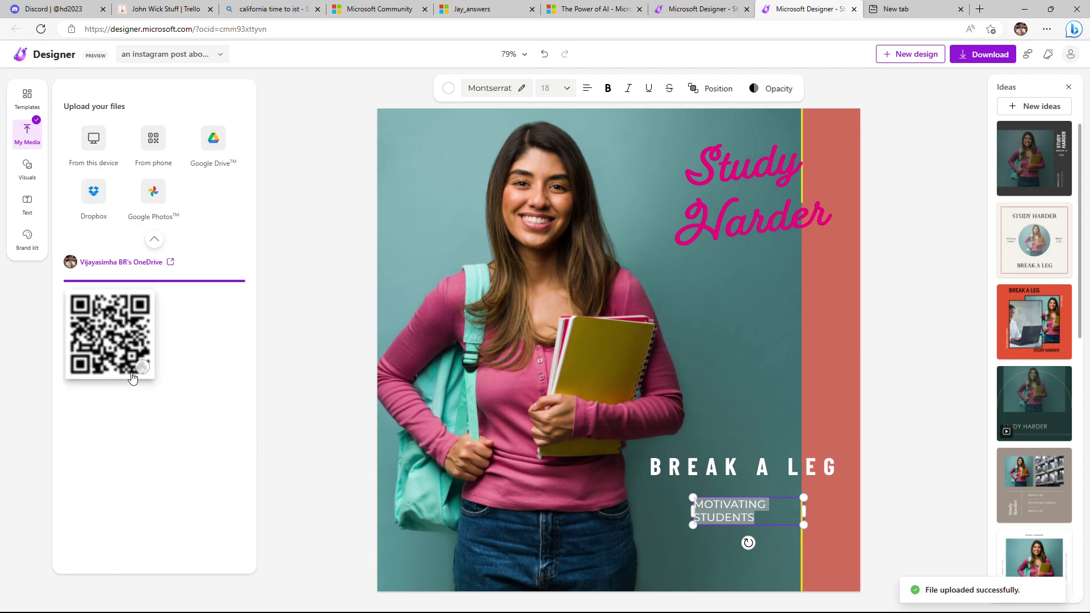
drag(118, 327, 478, 544)
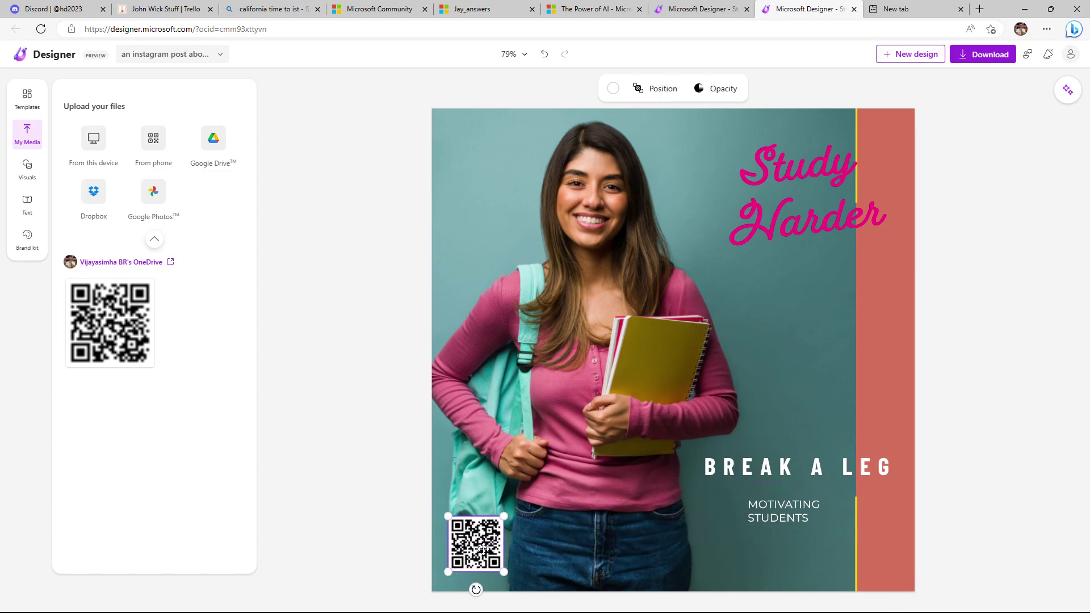
click(1006, 312)
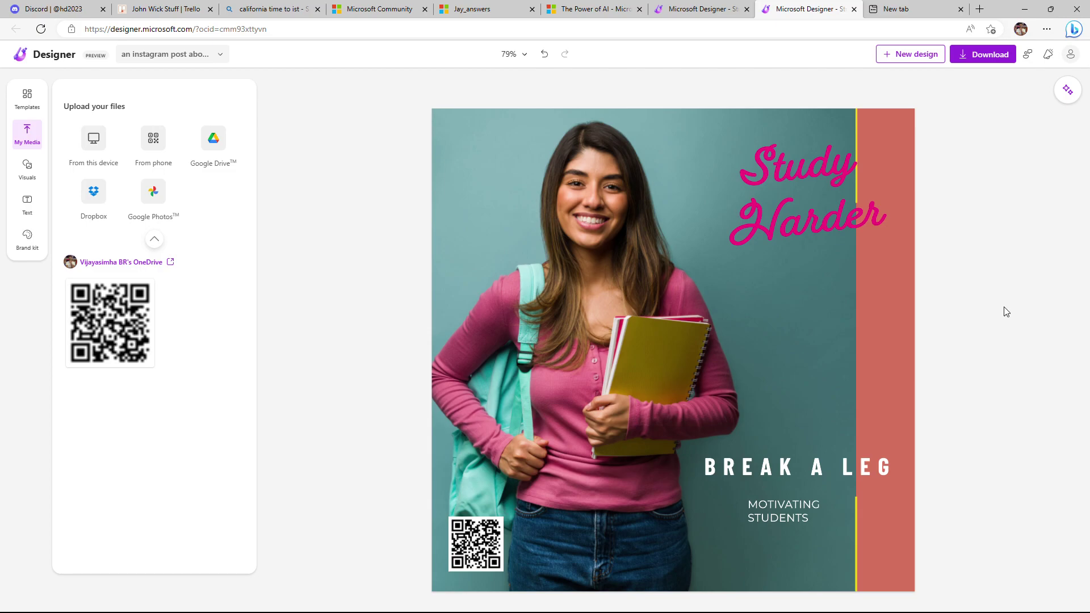
Switch to Canva and download the design as a PNG to Downloads, named "Motivating Students Canva Instagram Post.png"
key(alt+Tab)
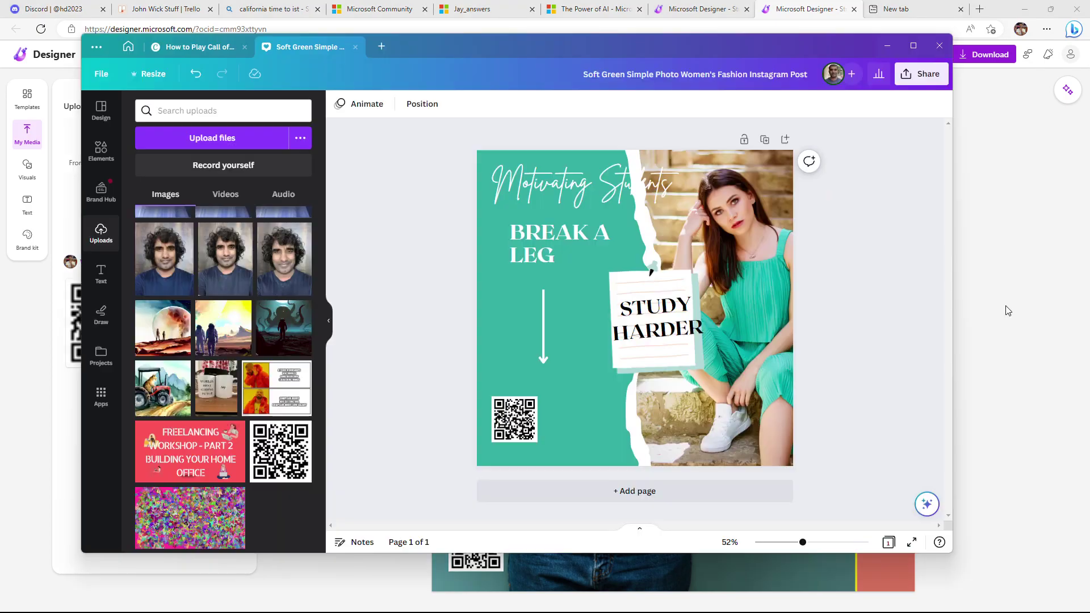
click(919, 82)
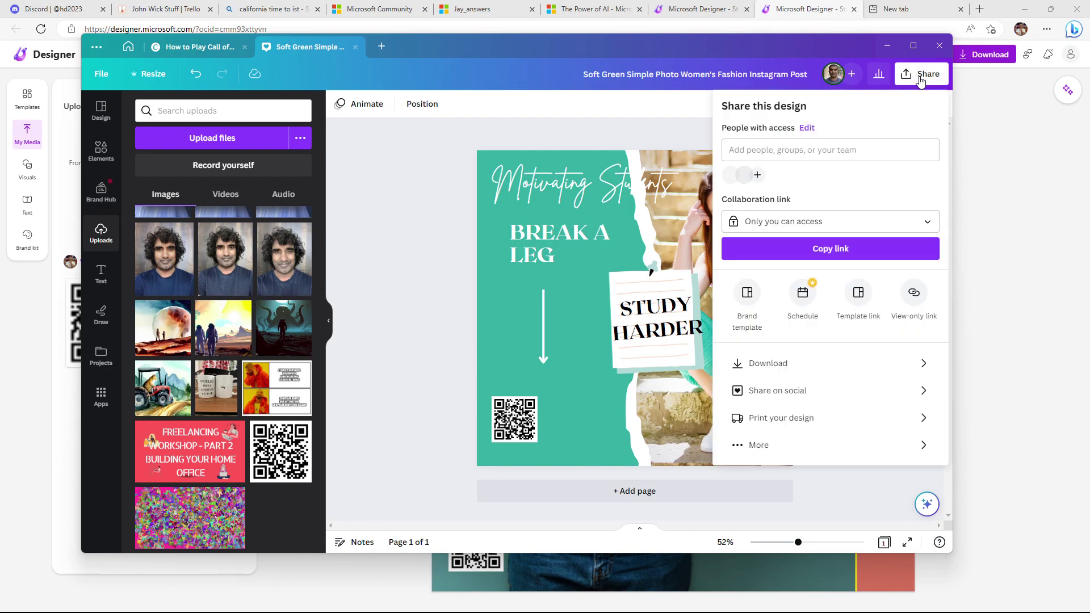
click(794, 369)
click(845, 300)
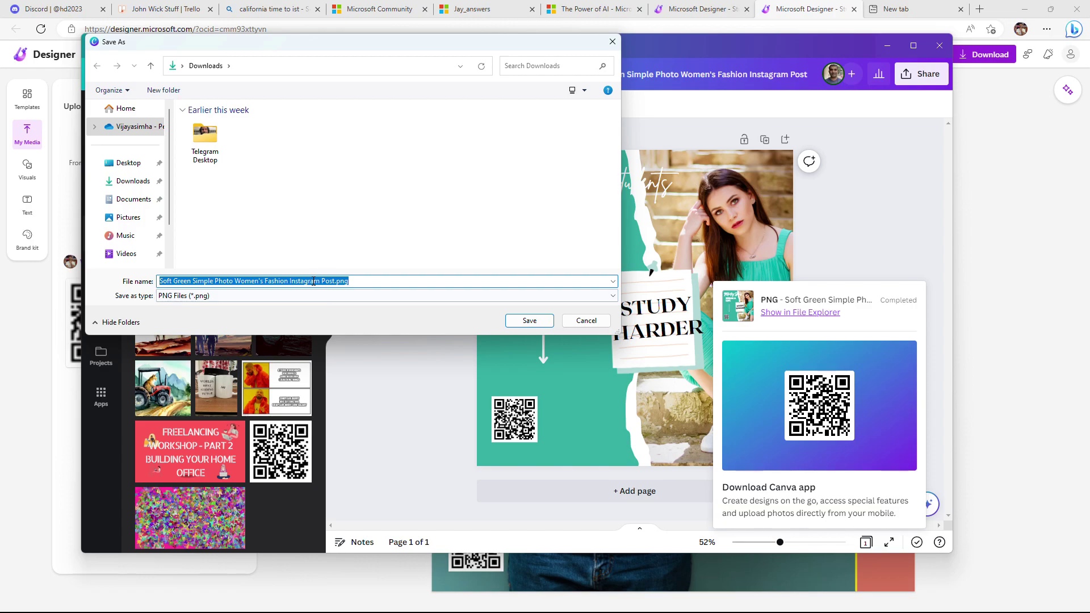
click(289, 279)
key(shift+Home)
text(Motivating Students )
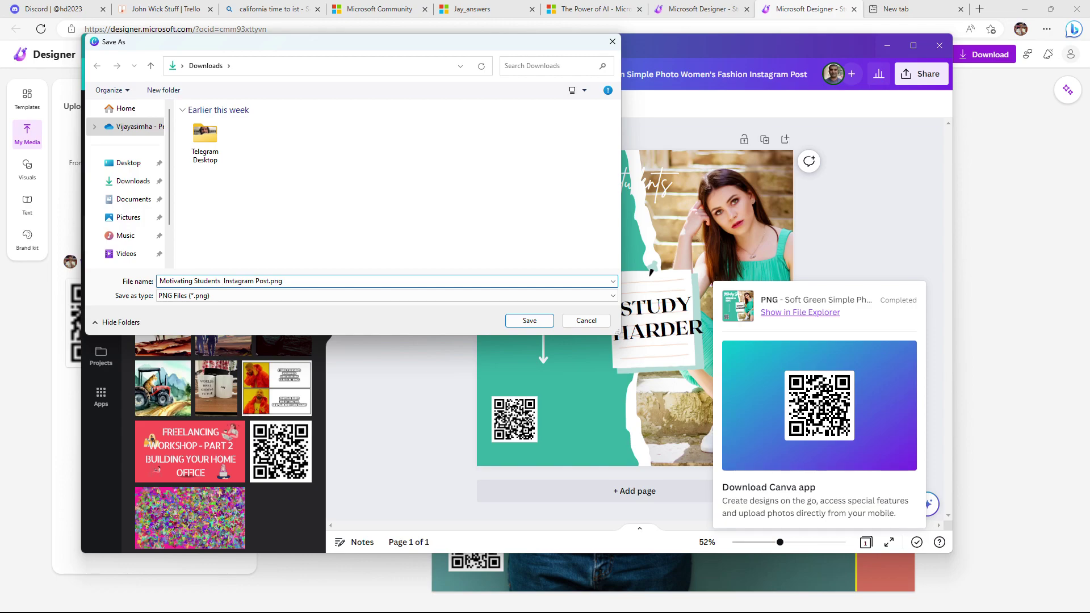
text(Canva)
click(529, 321)
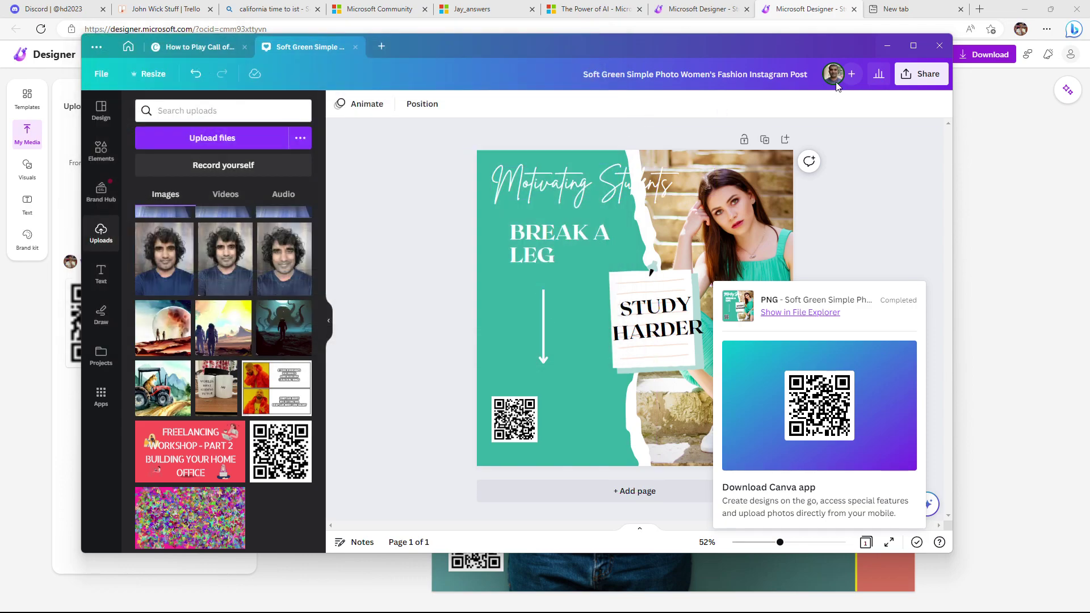
Switch to Microsoft Designer and download the student motivation post as a PNG
click(817, 12)
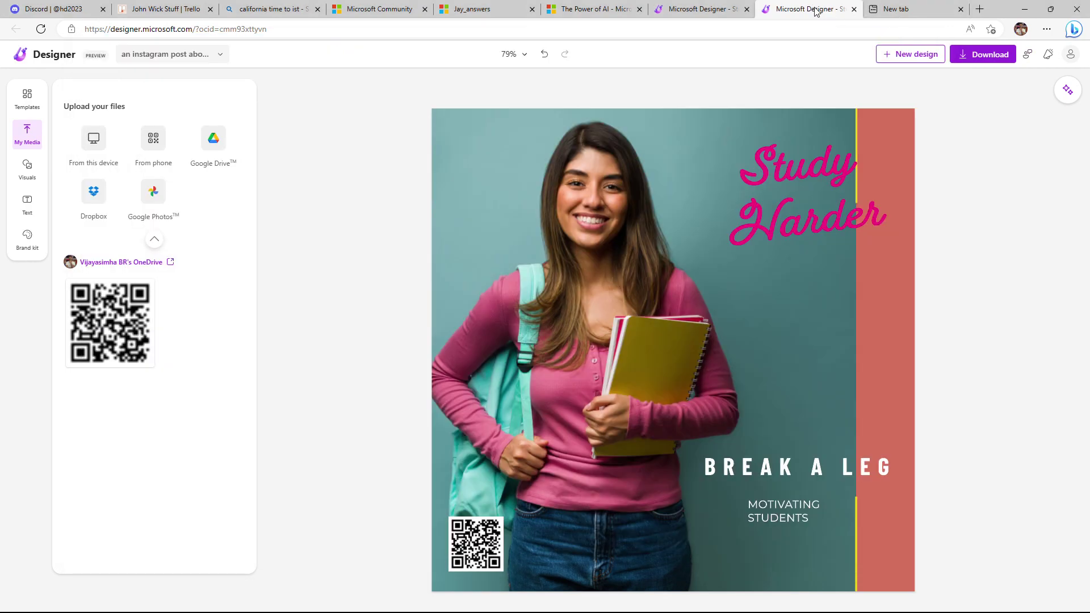
click(984, 57)
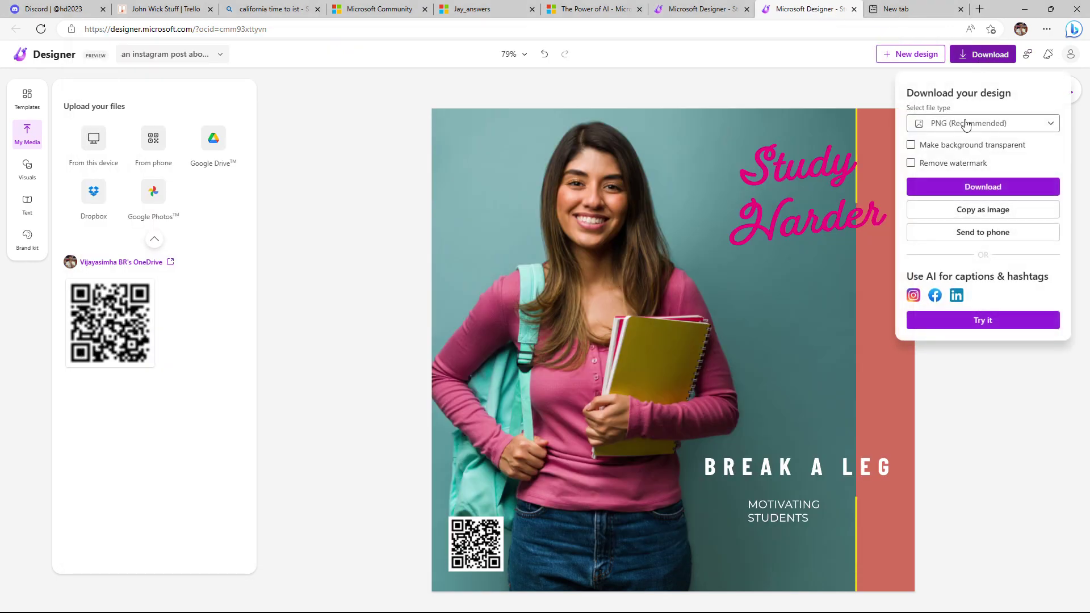
click(975, 189)
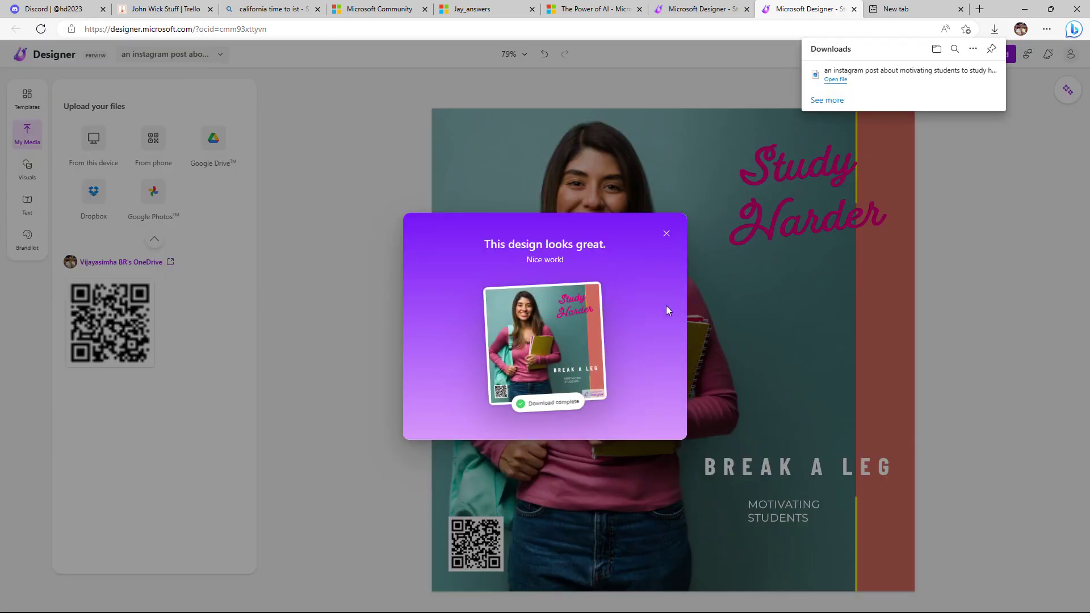
Show the downloaded Designer post in its folder and open the image in IrfanView
mouse_move(953, 78)
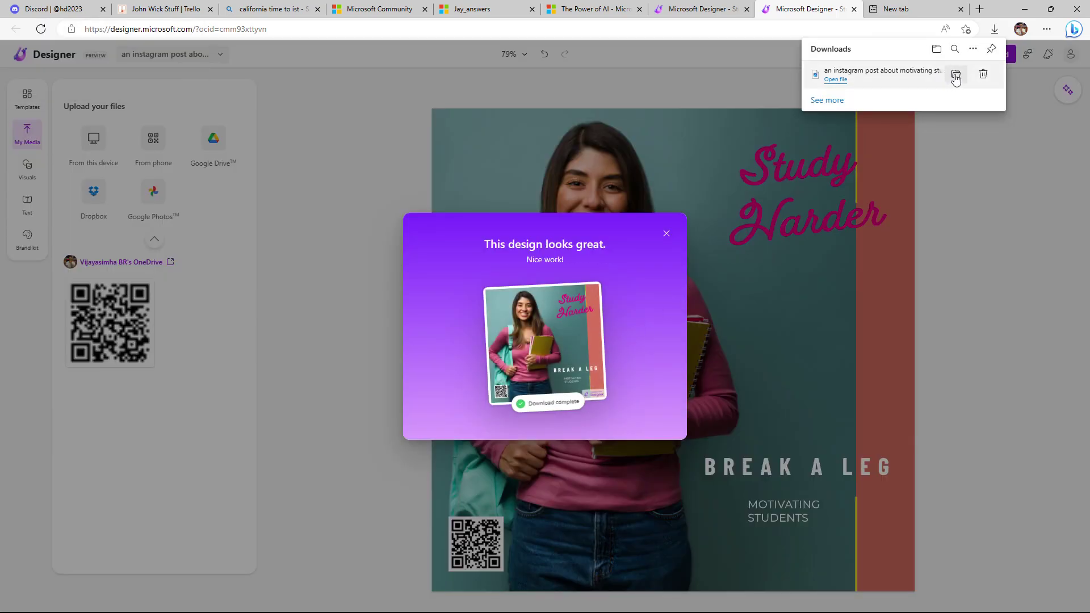
click(956, 77)
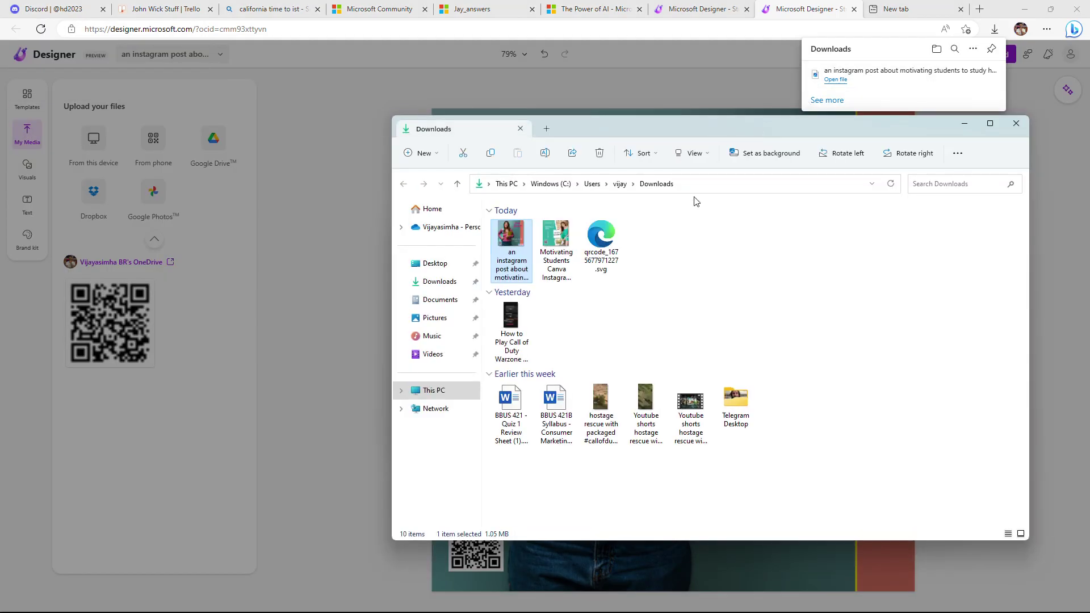
right_click(519, 239)
mouse_move(648, 295)
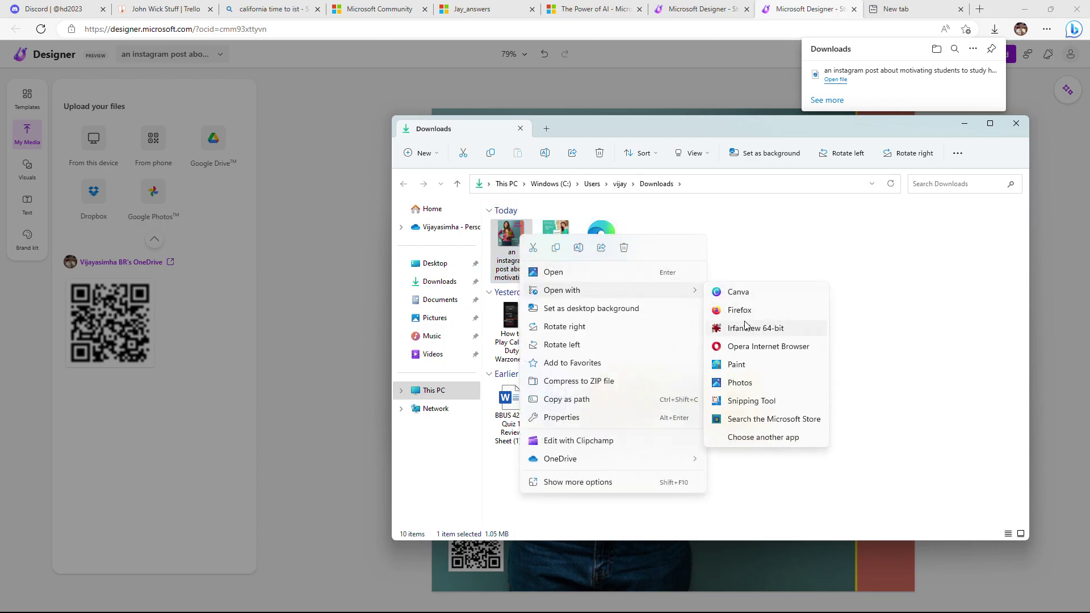
click(747, 329)
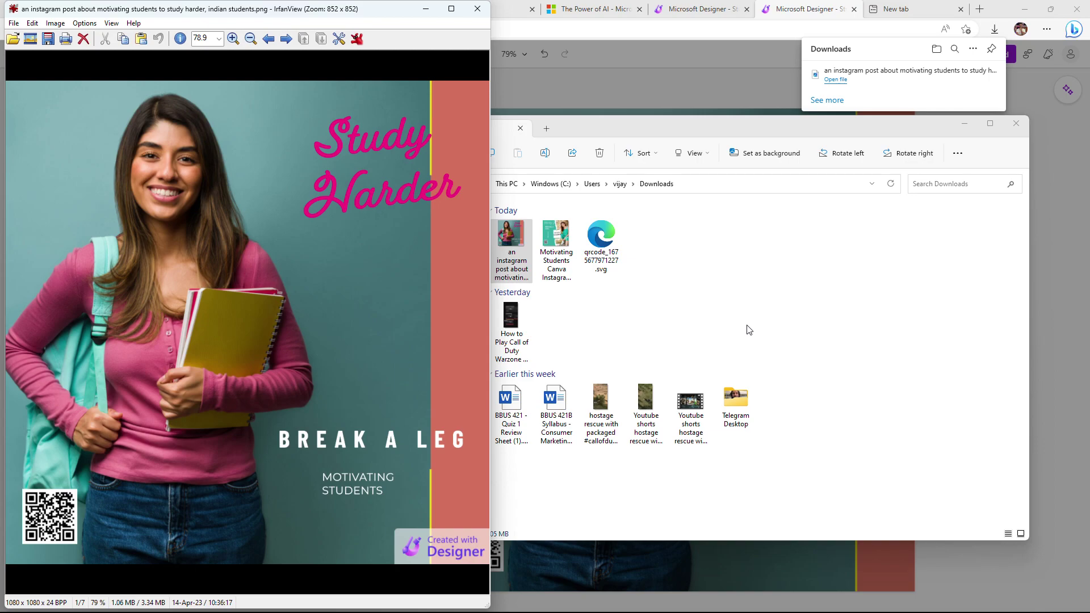
Open the downloaded Canva post in Photos and tile it side by side with the Designer post in IrfanView
right_click(567, 234)
mouse_move(708, 288)
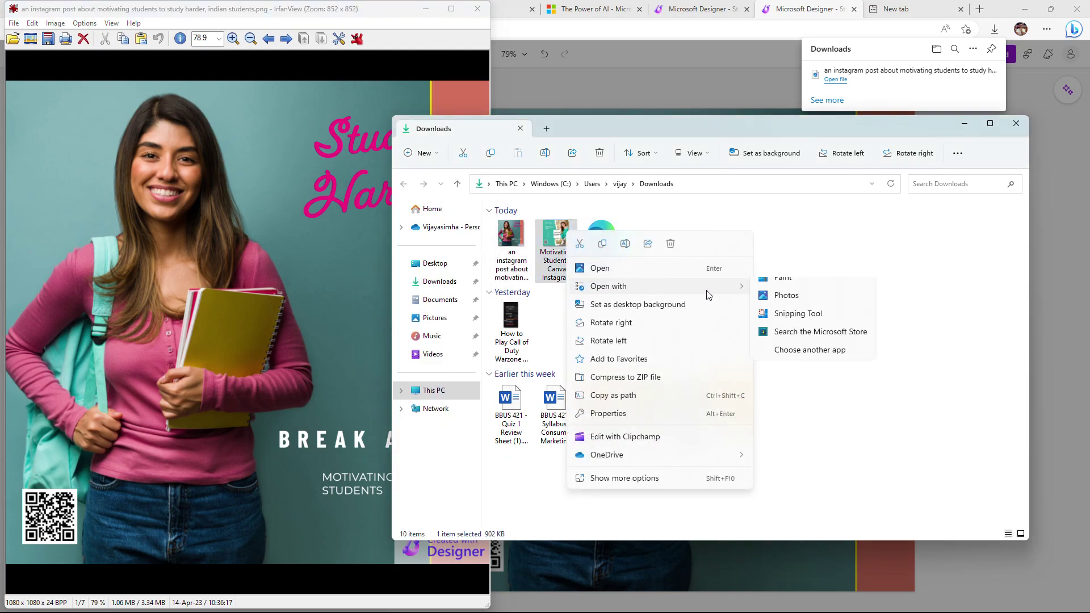
click(786, 377)
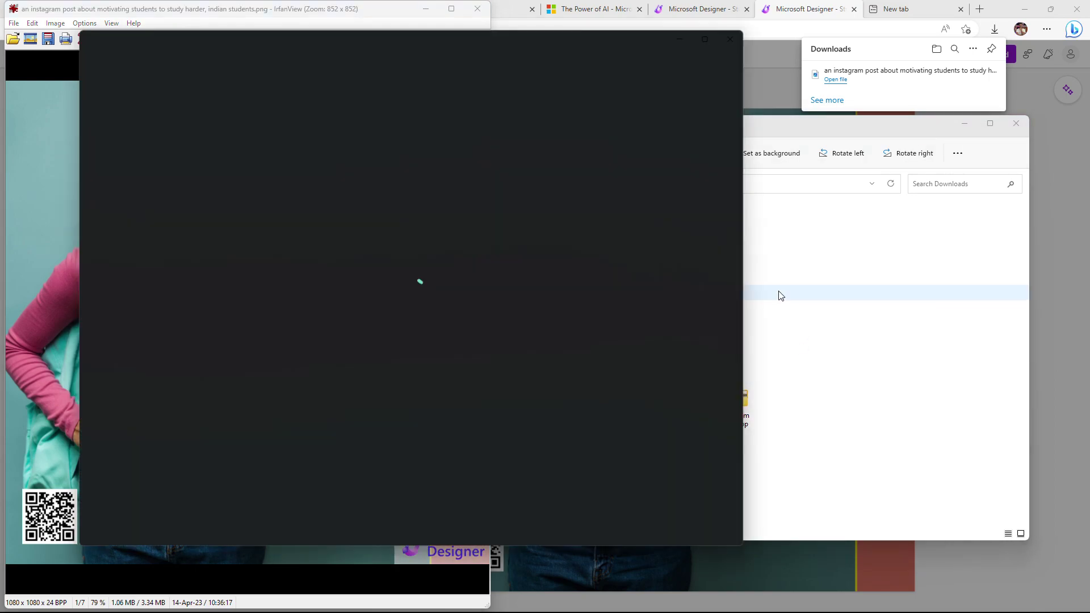
key(super+Right)
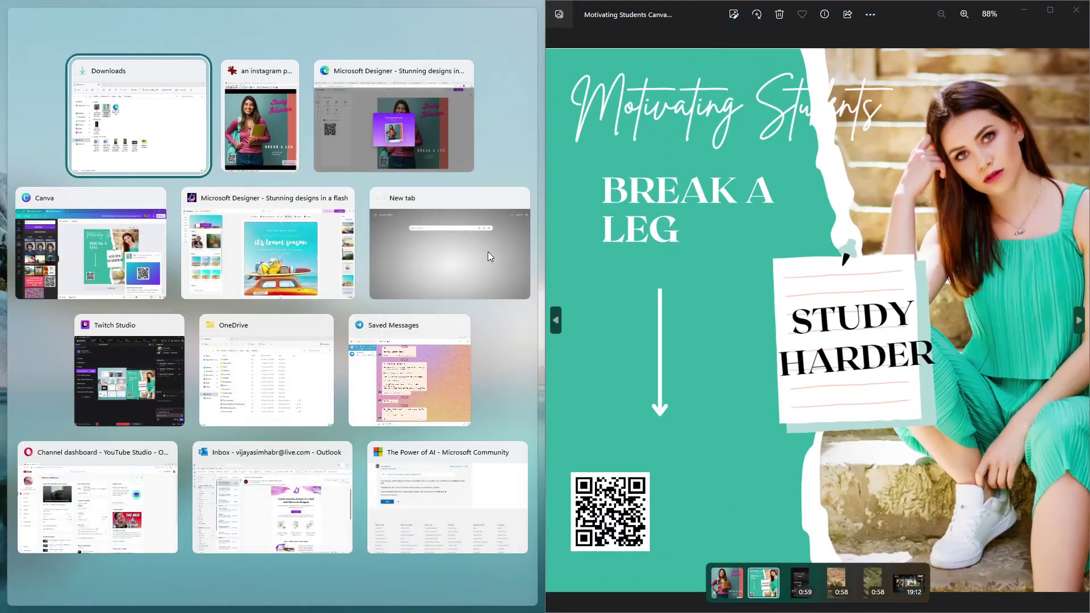
click(280, 124)
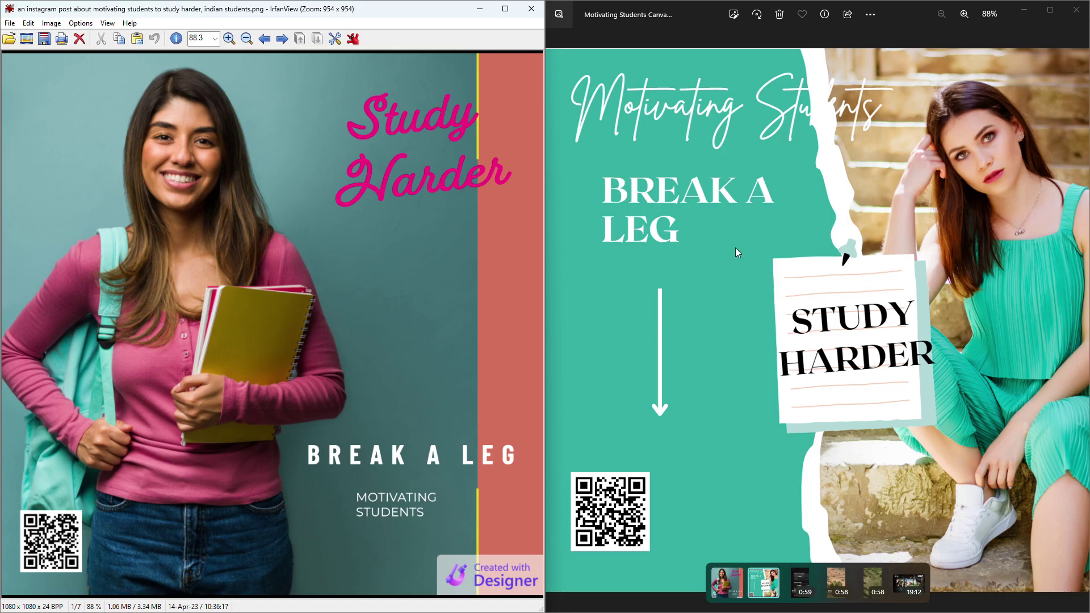
Switch to Microsoft Designer in the browser and dismiss the finished-download message
key(alt+Tab)
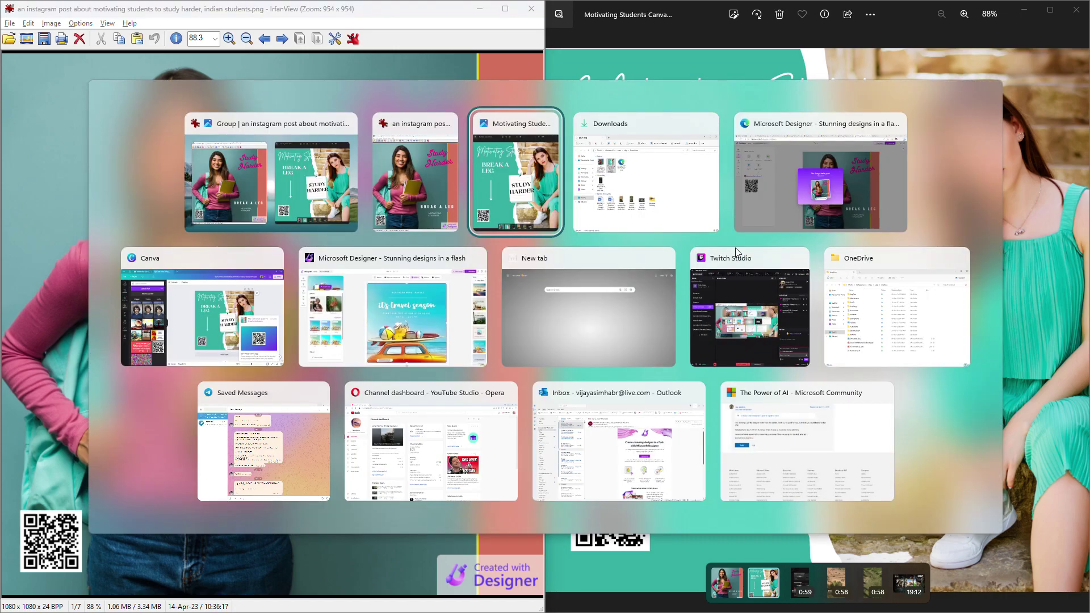
key(alt+Tab)
key(alt+Tab)
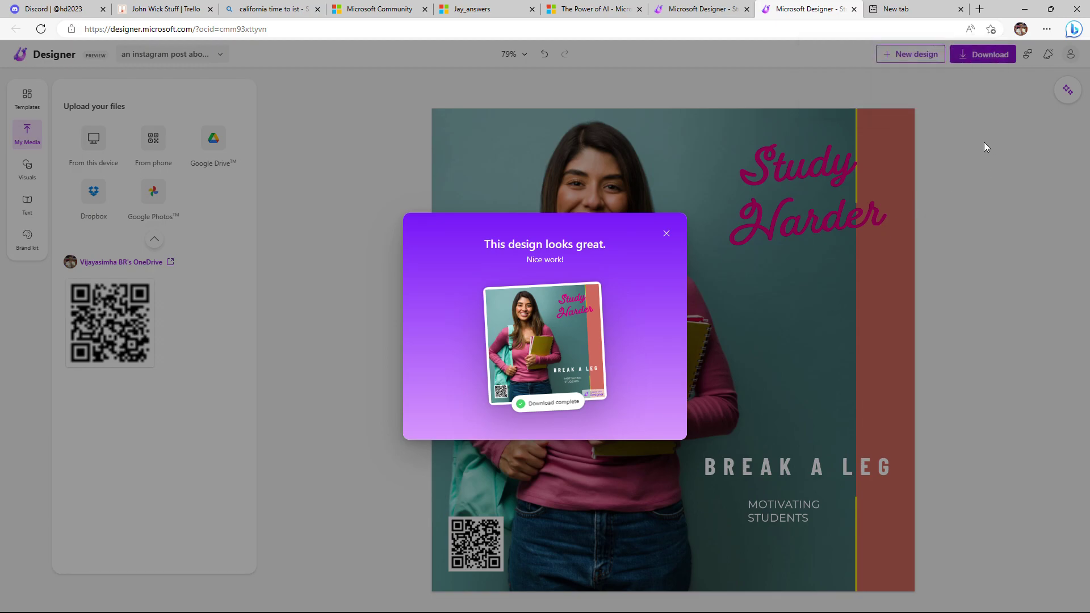
click(666, 235)
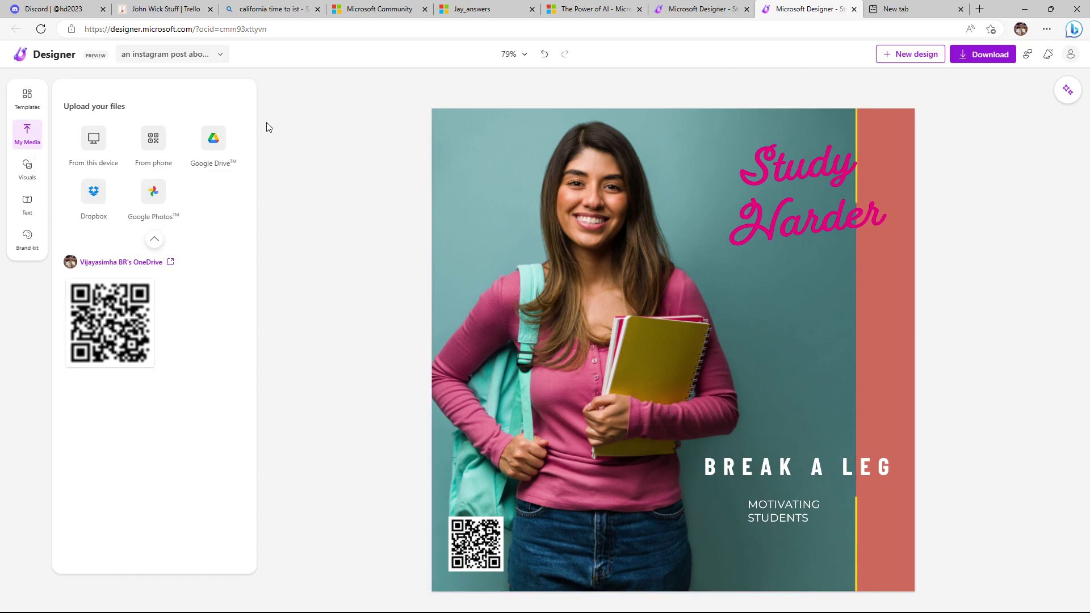
Look at the account options and the account info and settings page, and return to the design
click(1070, 55)
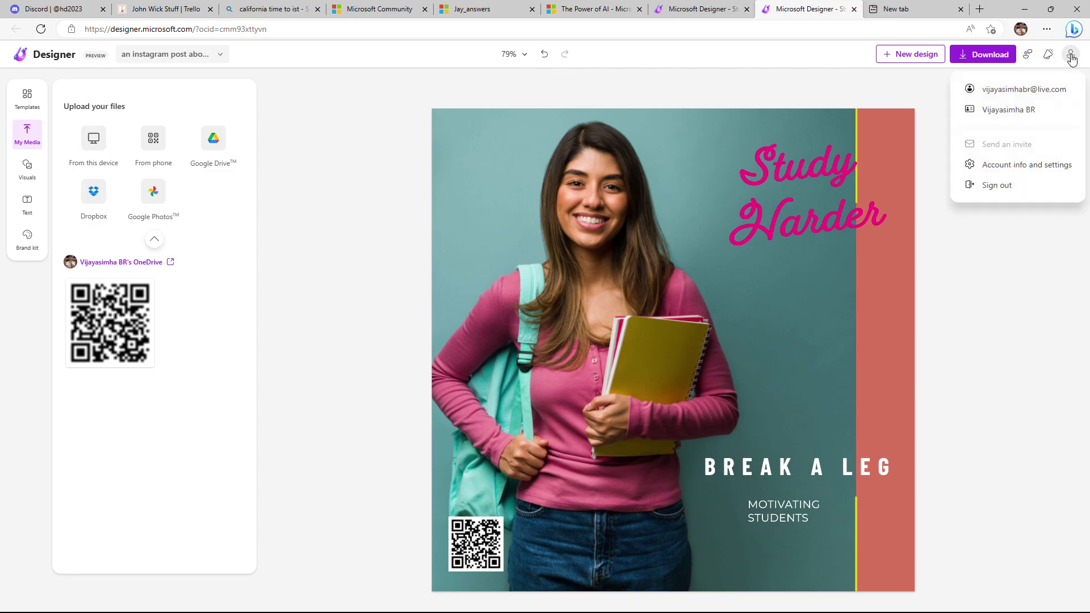
click(1004, 170)
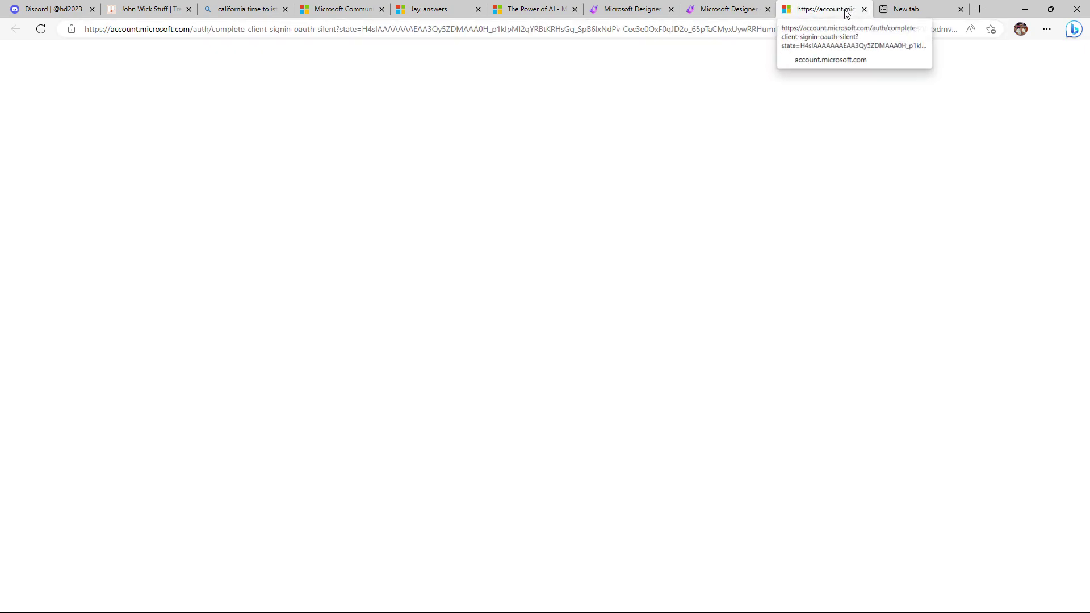
click(864, 9)
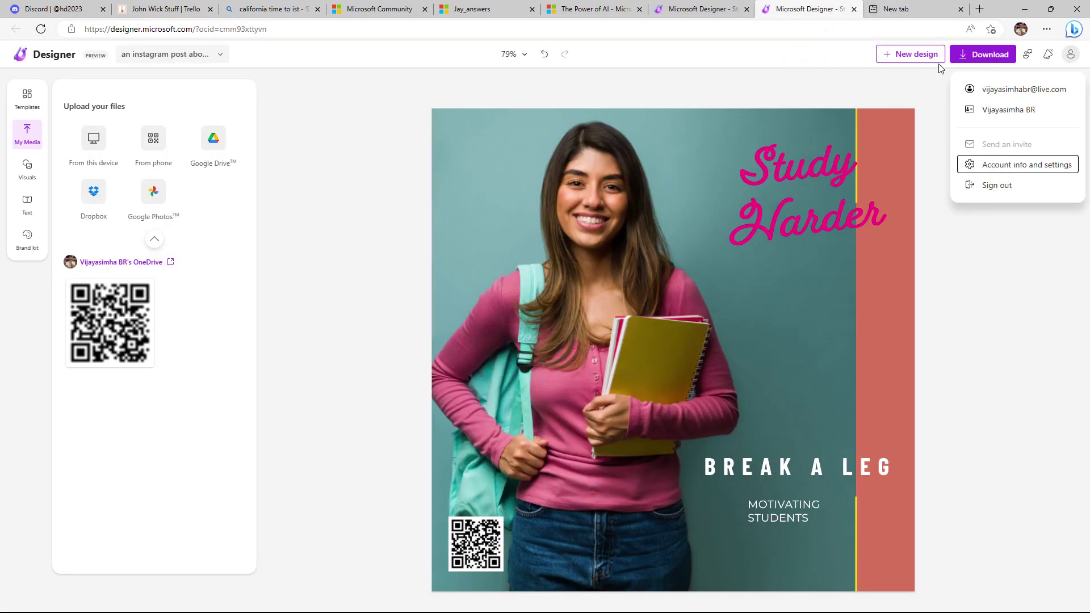
click(311, 146)
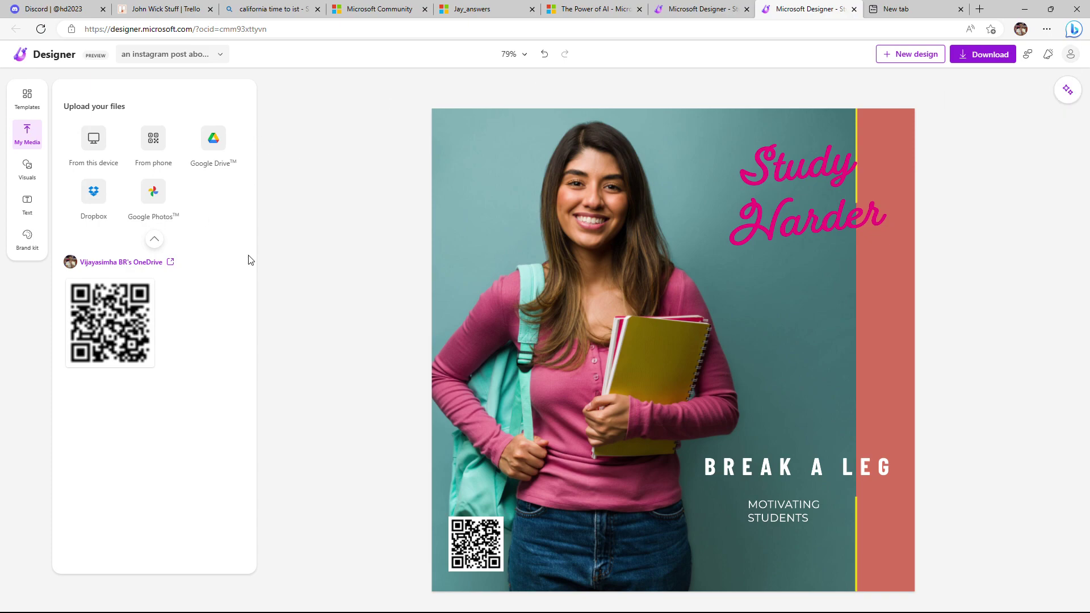
Bring back the two tiled image windows to compare the Designer and Canva posts
key(alt+Tab)
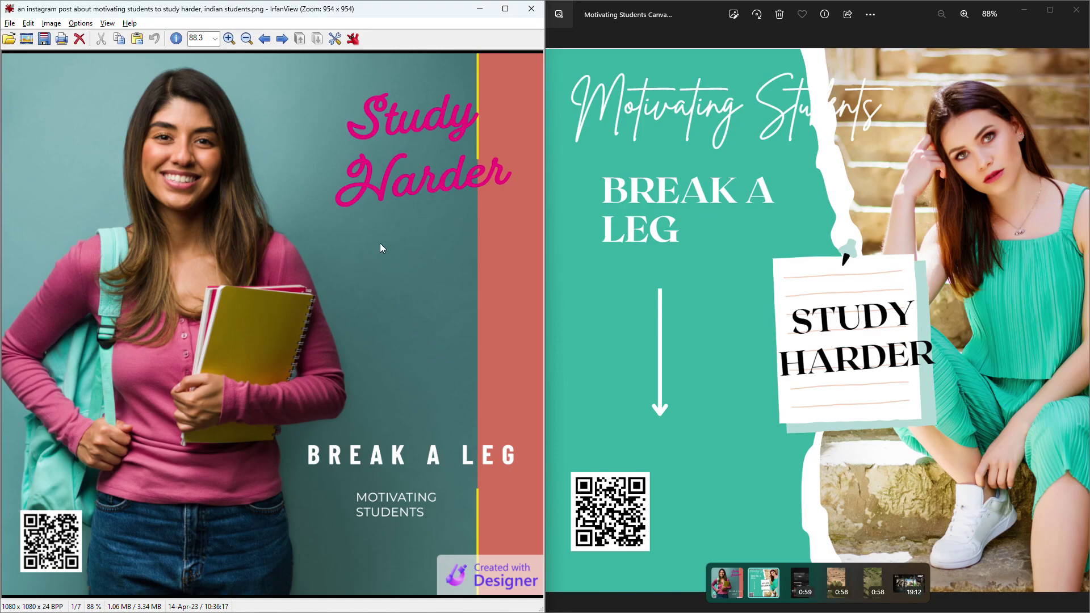
click(864, 486)
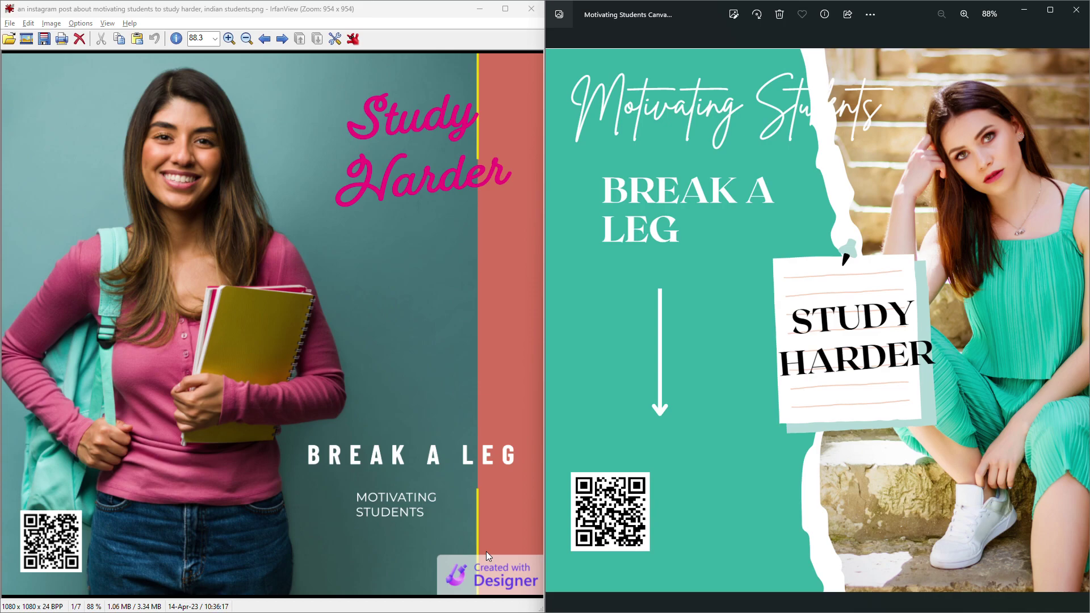
Switch to Canva and dismiss the completed PNG download notice
key(alt+Tab)
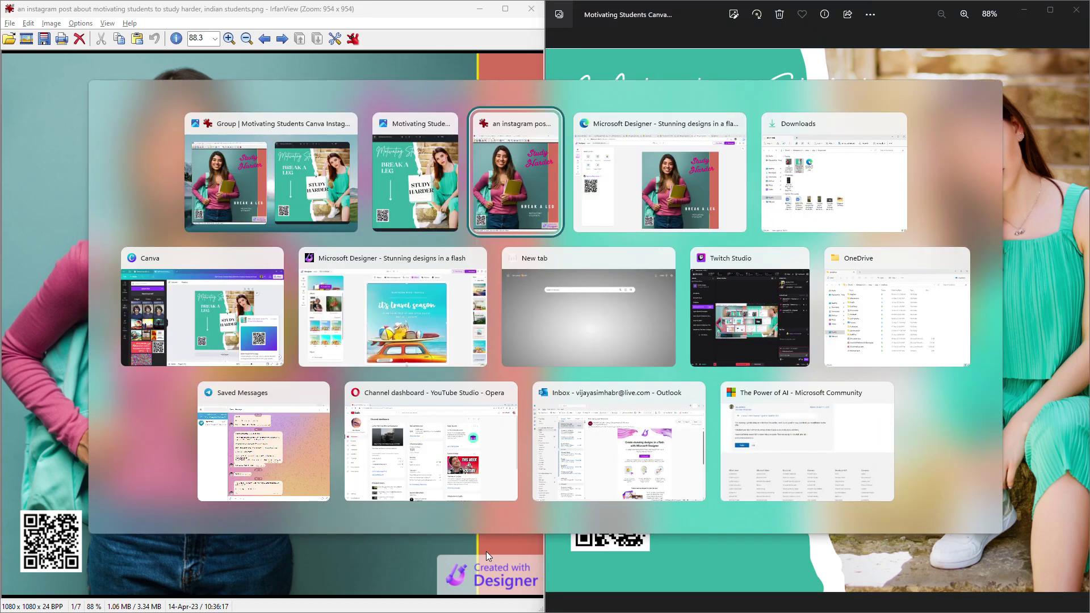
key(Tab)
key(Tab)
key(Tab)
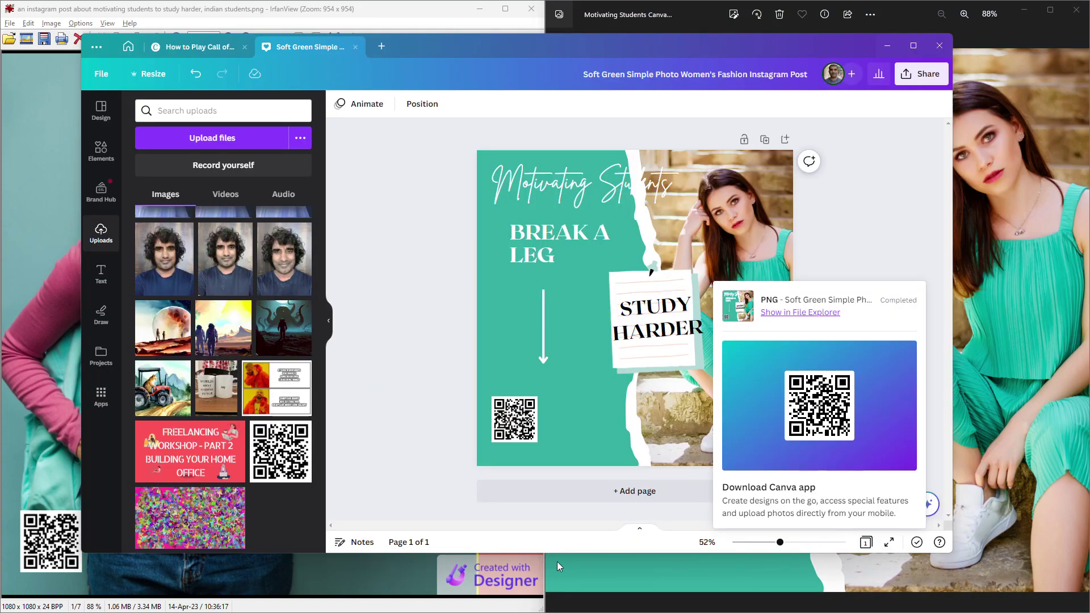
click(905, 236)
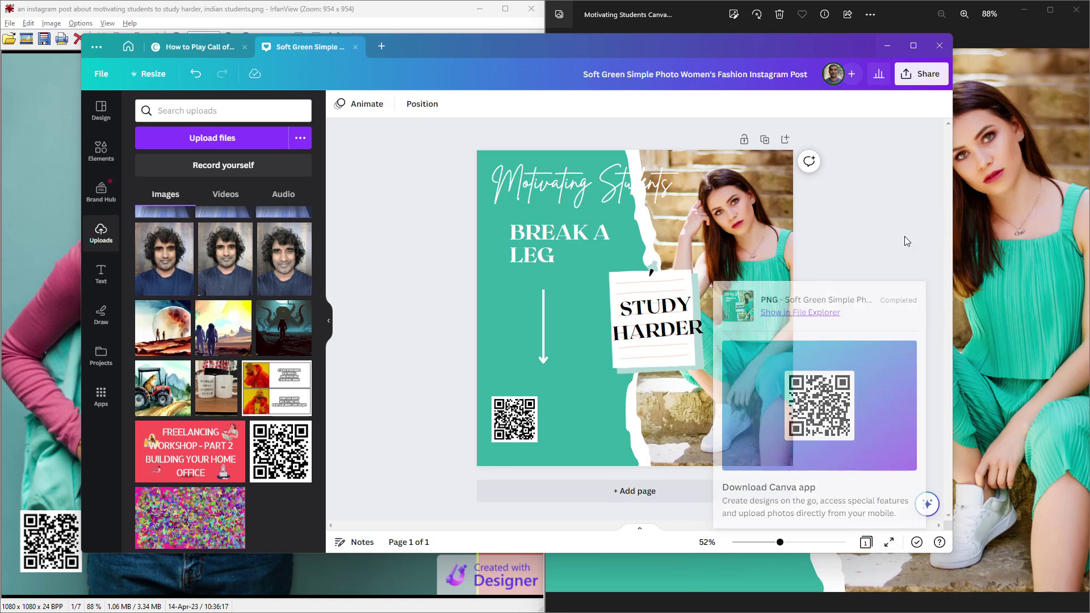
Examine all of Canva's options for sharing, saving and publishing the design
click(931, 79)
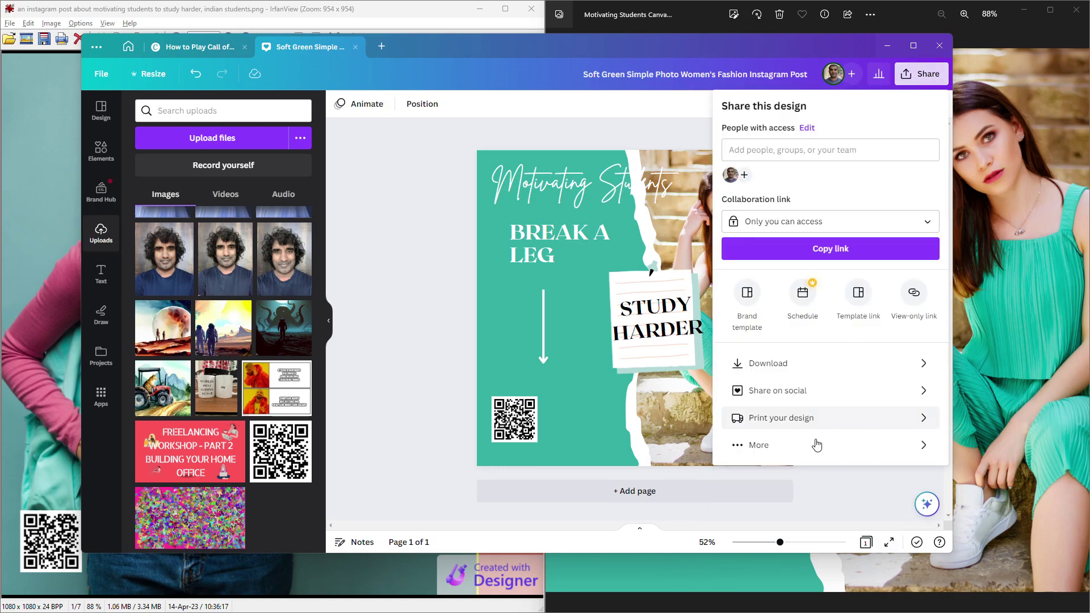
click(784, 445)
scroll(811, 378, down, 10)
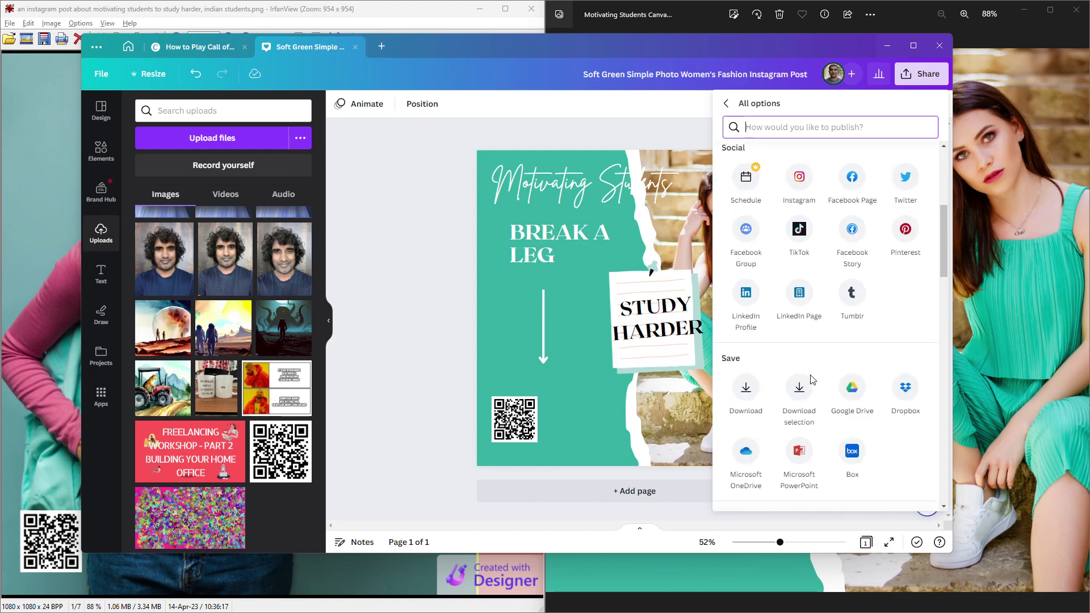
scroll(810, 380, down, 6)
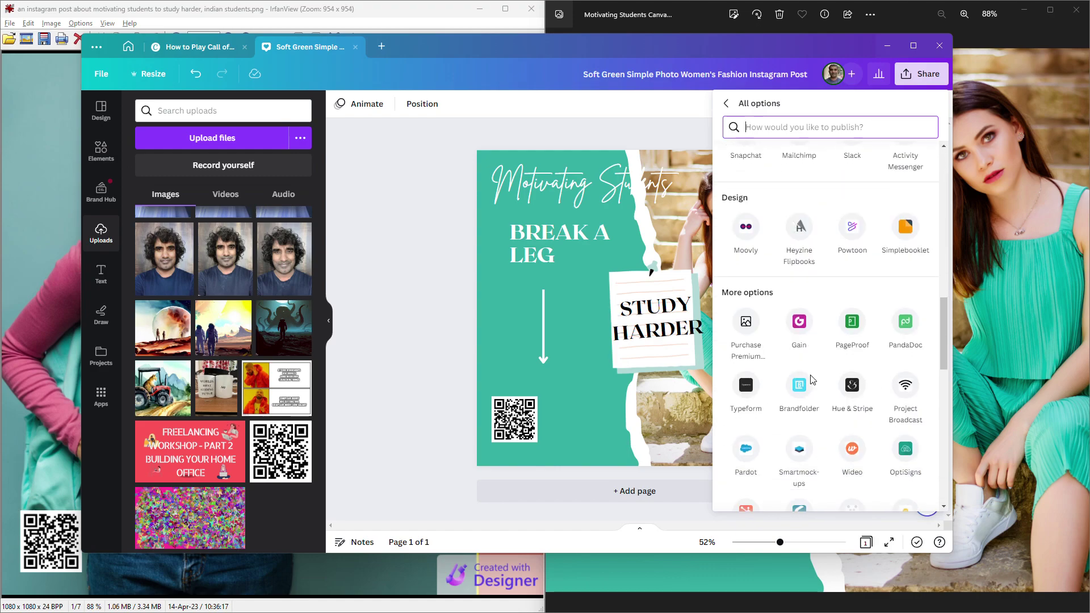
scroll(810, 379, down, 8)
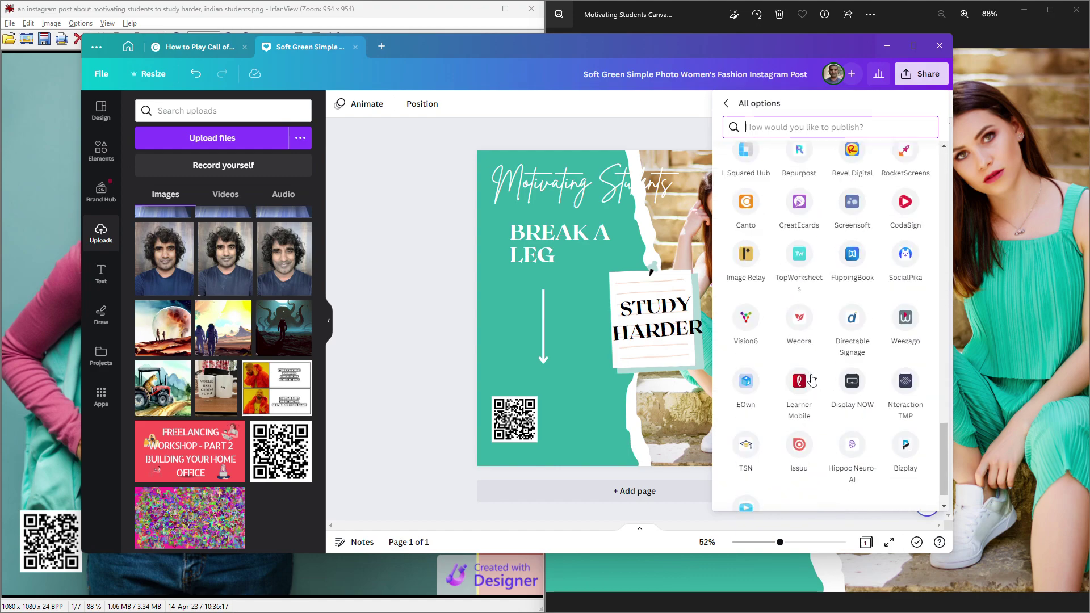
scroll(811, 380, up, 8)
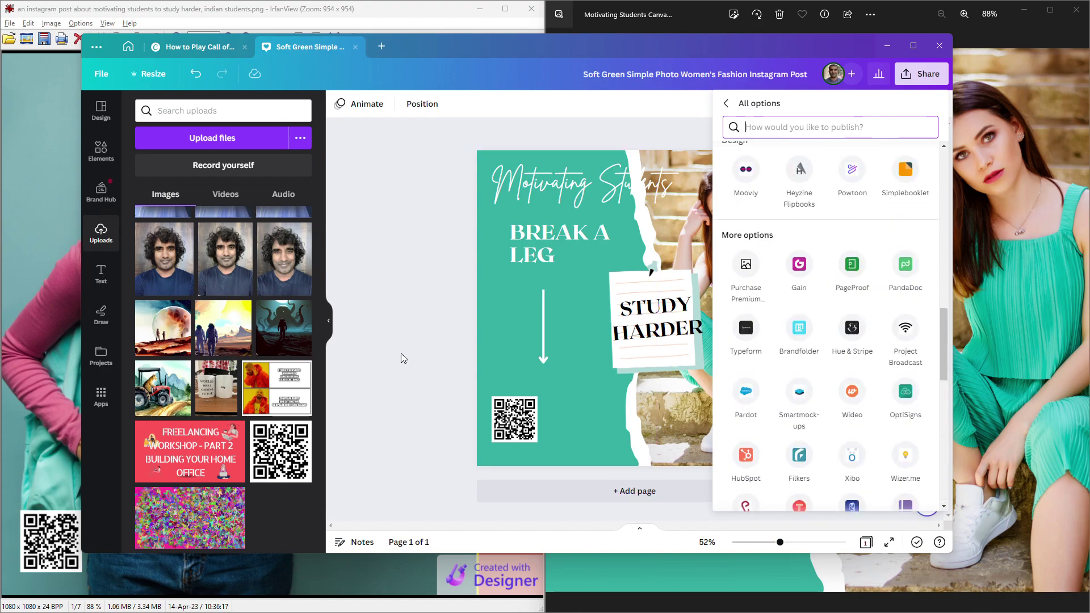
click(402, 358)
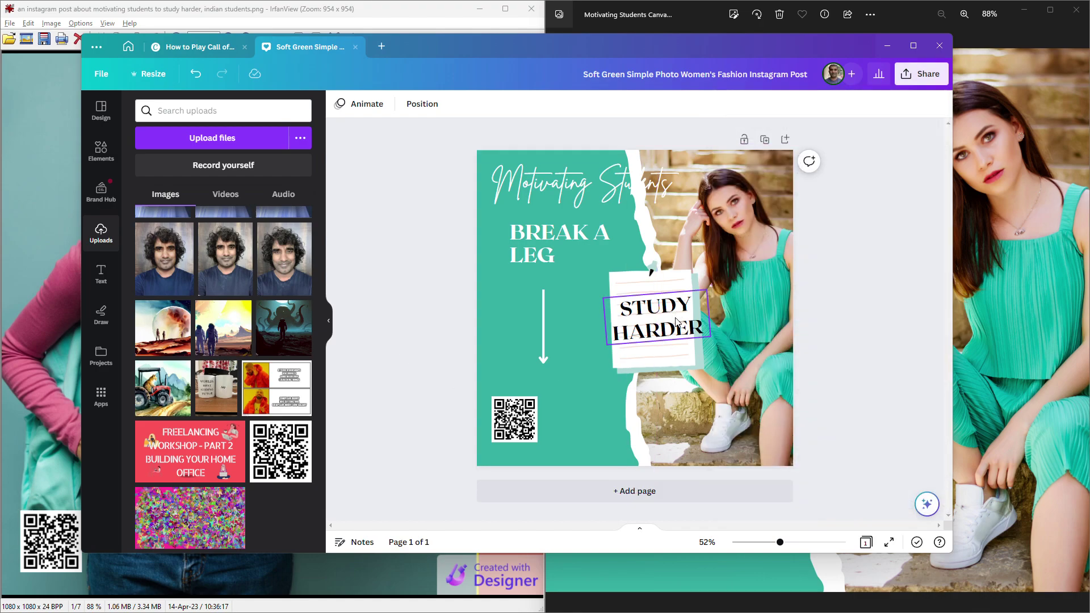
Add the "FEELIN' CUTE" font combination to the Canva post
click(94, 277)
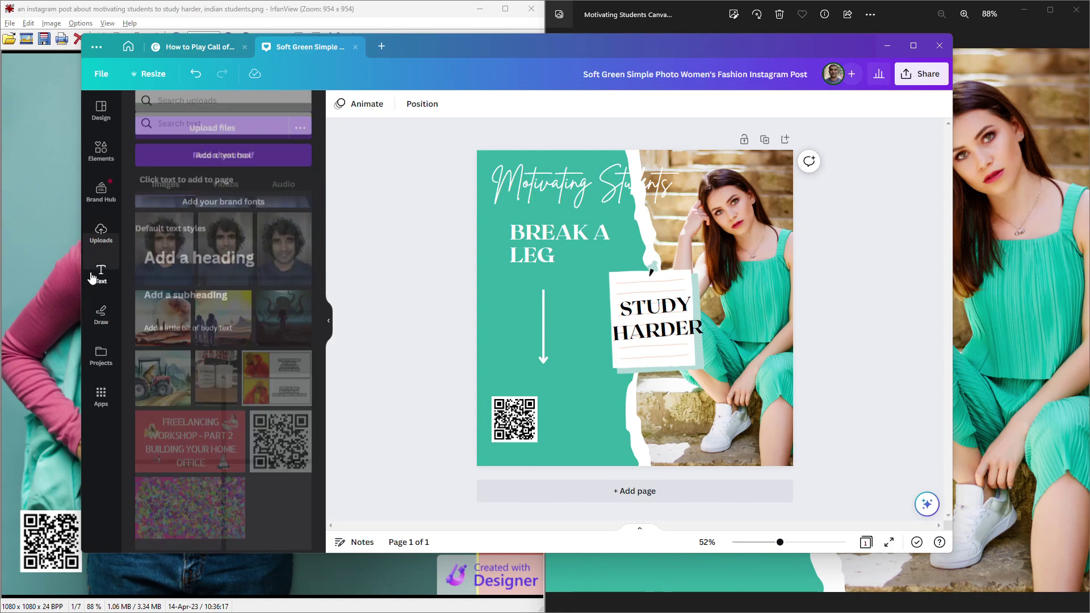
scroll(261, 318, down, 2)
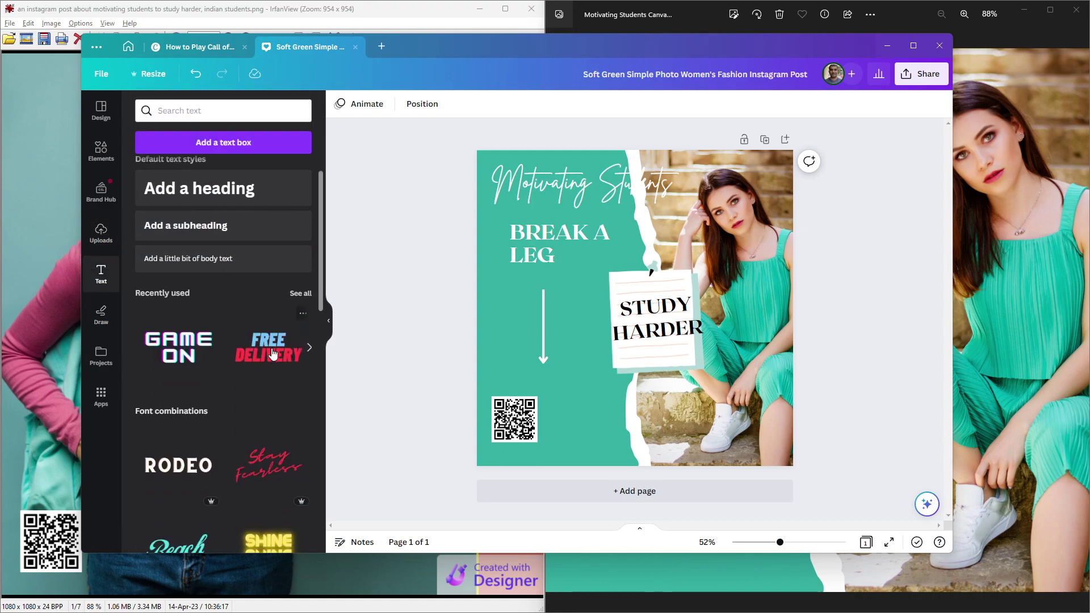
scroll(205, 324, down, 5)
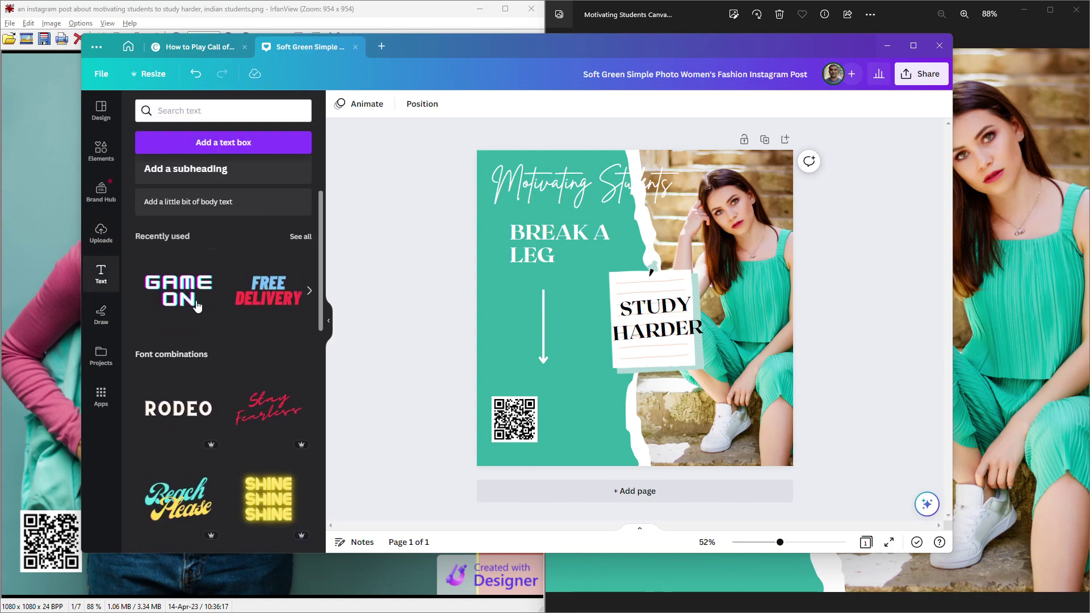
scroll(205, 324, down, 4)
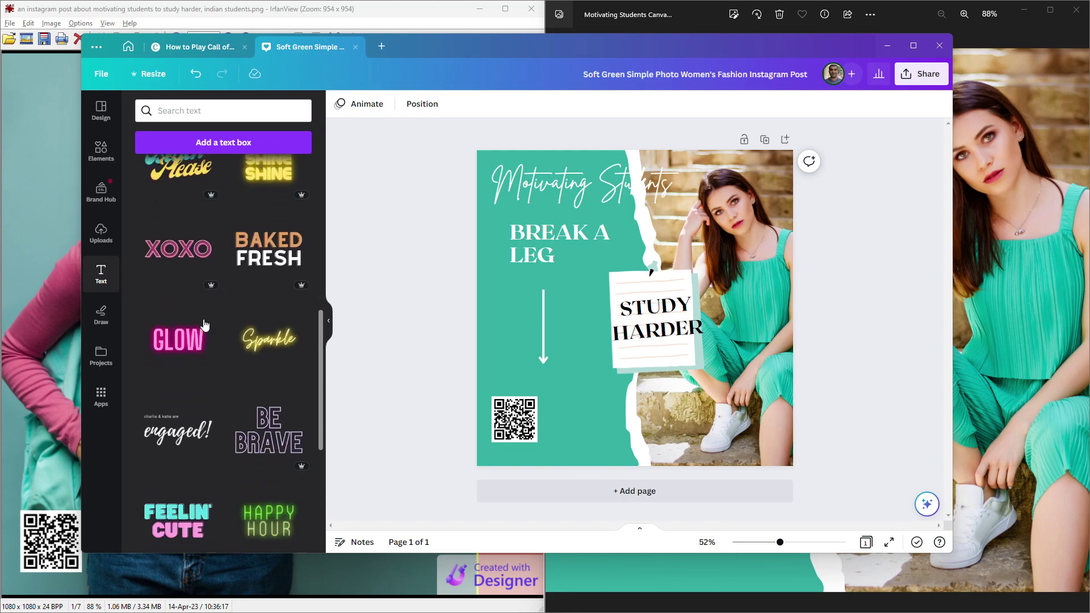
scroll(205, 324, down, 2)
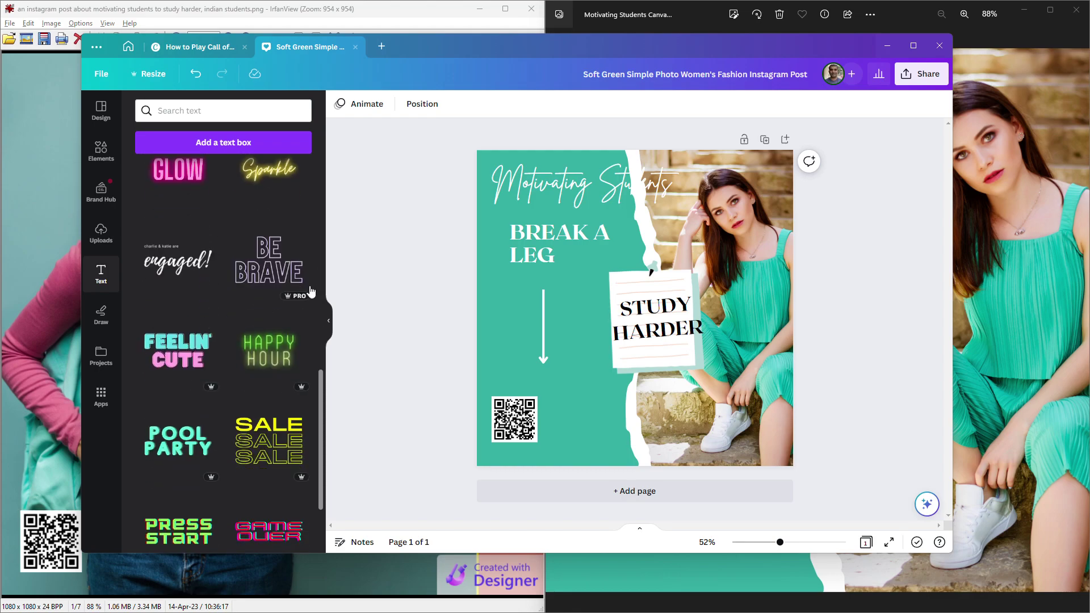
click(177, 356)
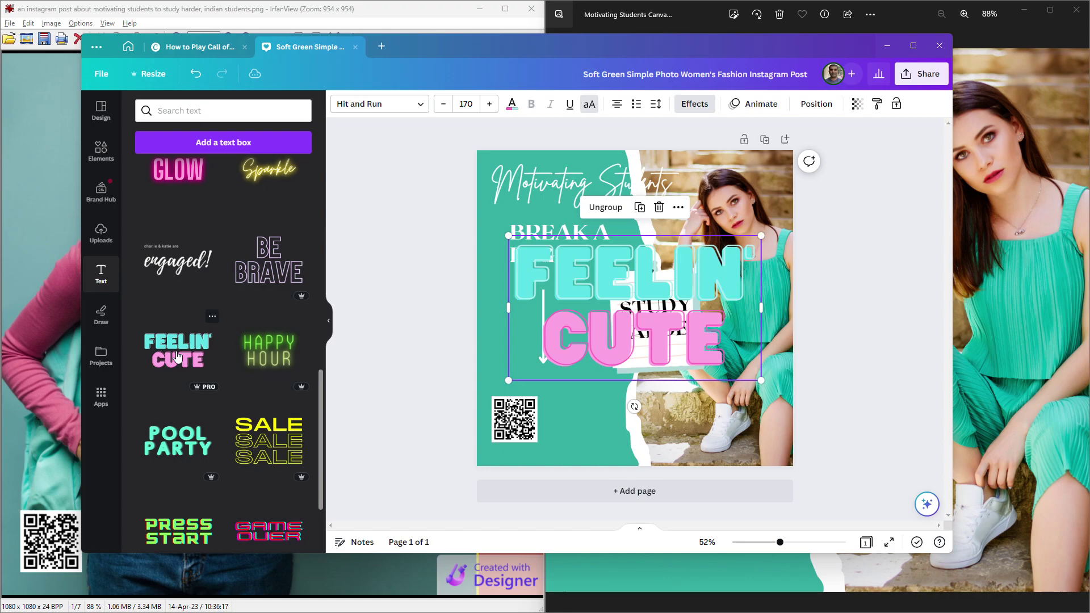
Replace the word "FEELIN" in the added text with "MADE WITH" and widen the text group beyond the post's right edge
double_click(675, 338)
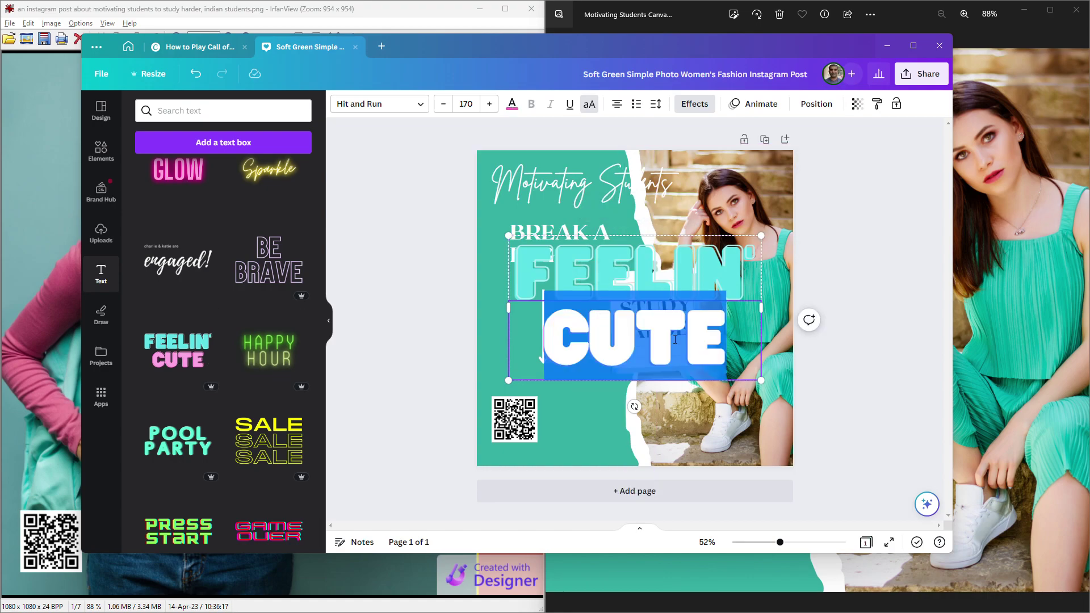
click(553, 275)
double_click(554, 277)
text(MADE WITH)
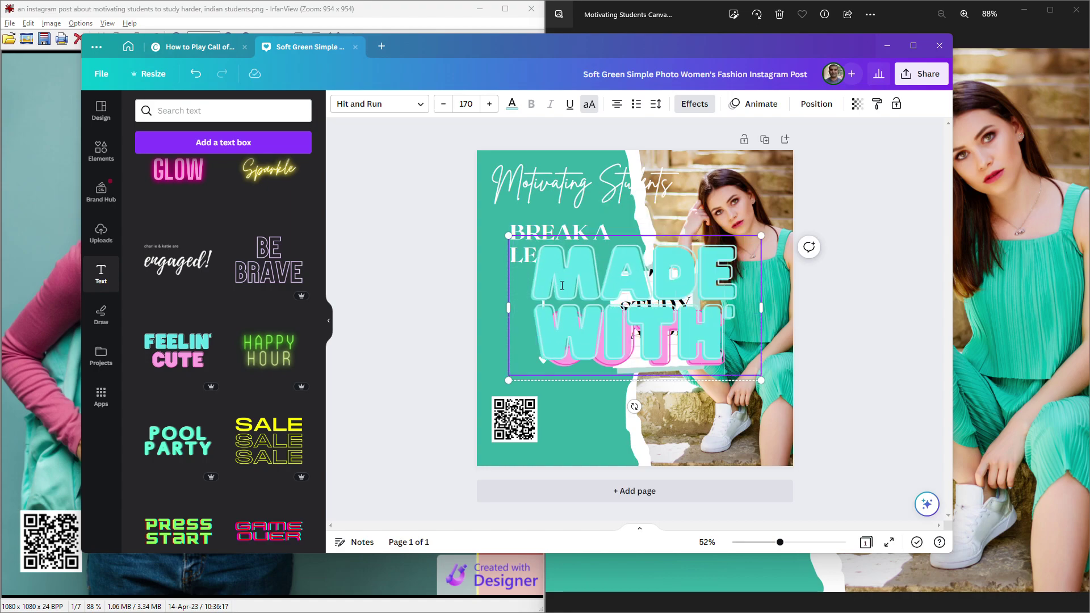
drag(760, 310, 832, 308)
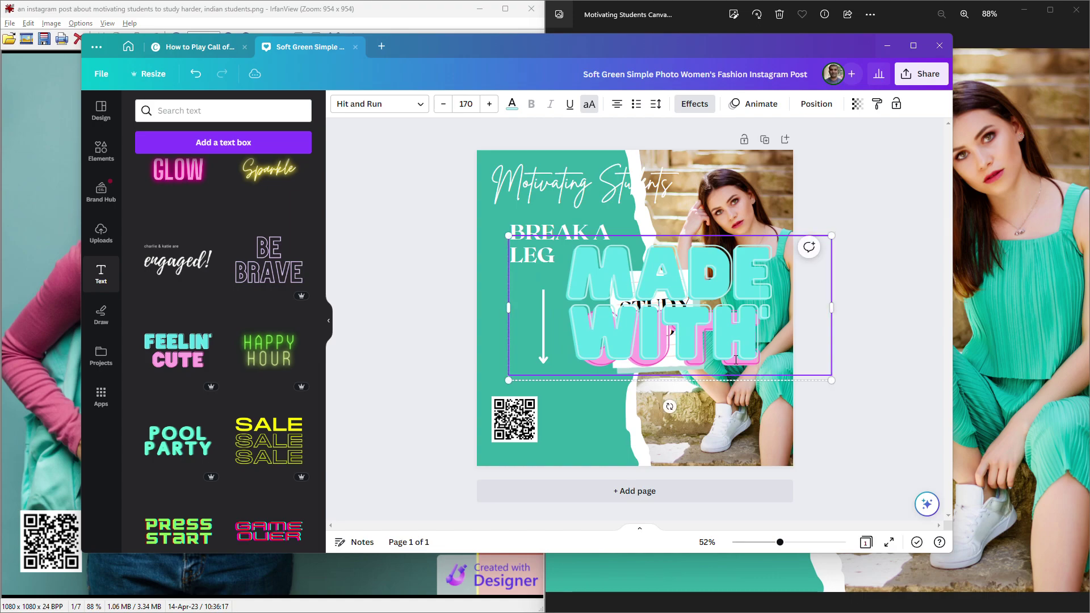
Replace "WITH" in the turquoise text with "CANVA" and set that whole text's font size to 32
double_click(668, 357)
text(CANVA)
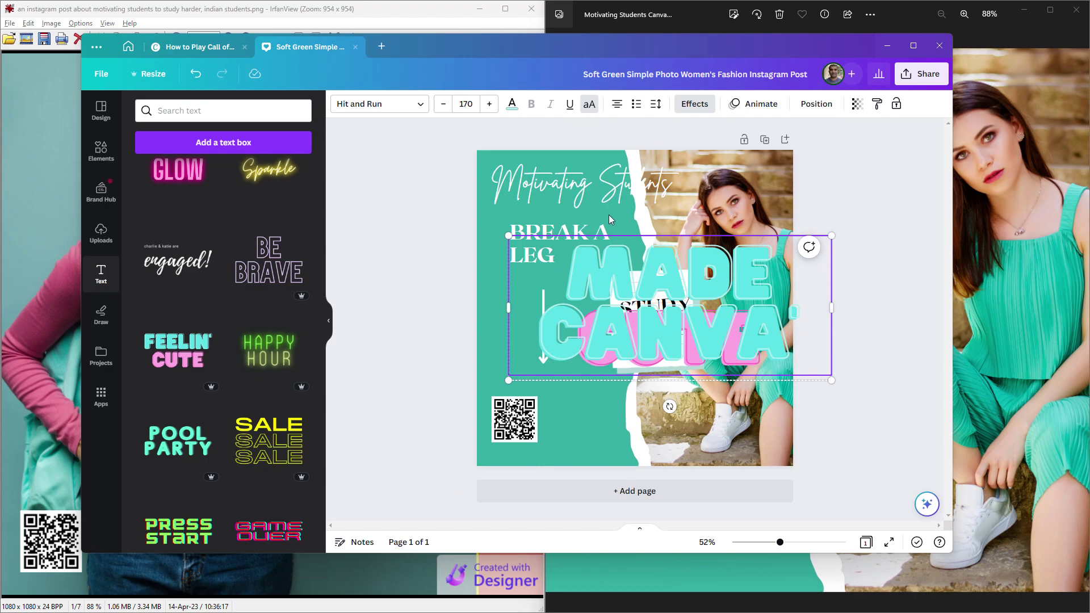
triple_click(733, 317)
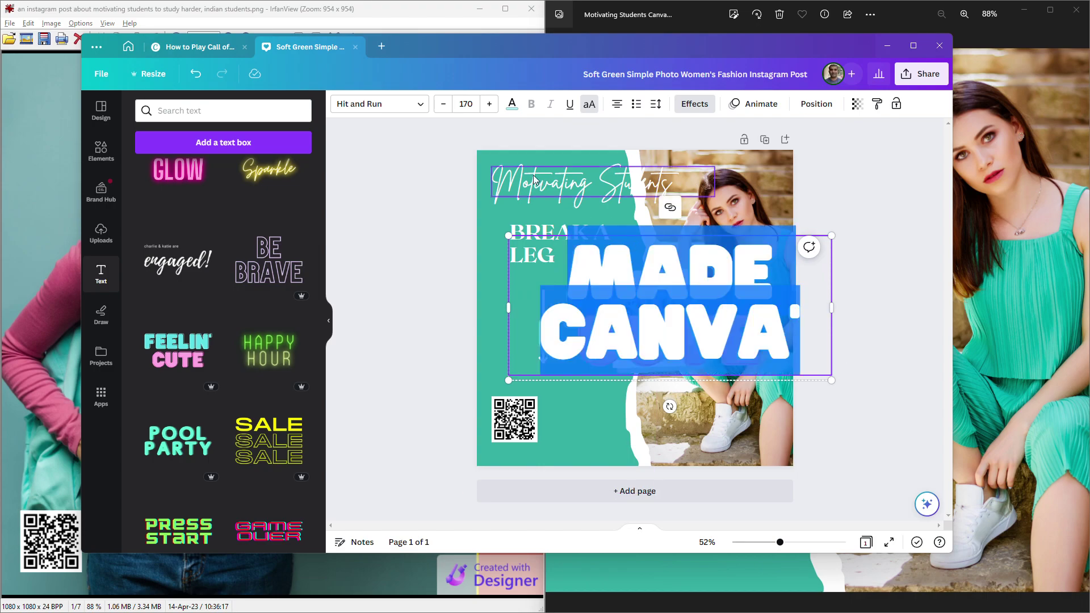
click(463, 103)
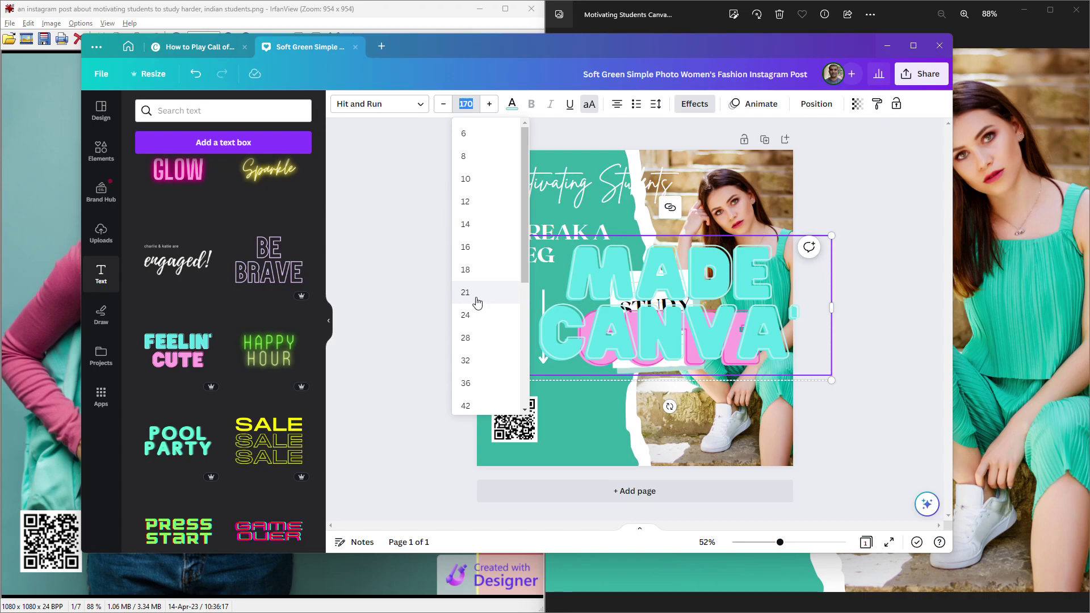
click(478, 362)
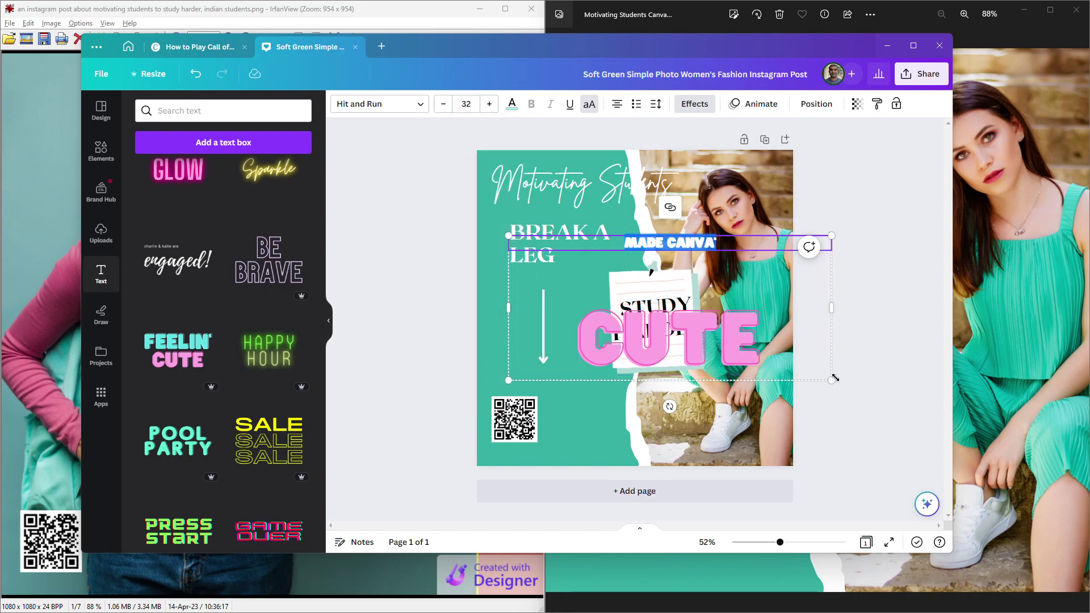
Delete the pink "CUTE" text from the added text group on the post
click(879, 335)
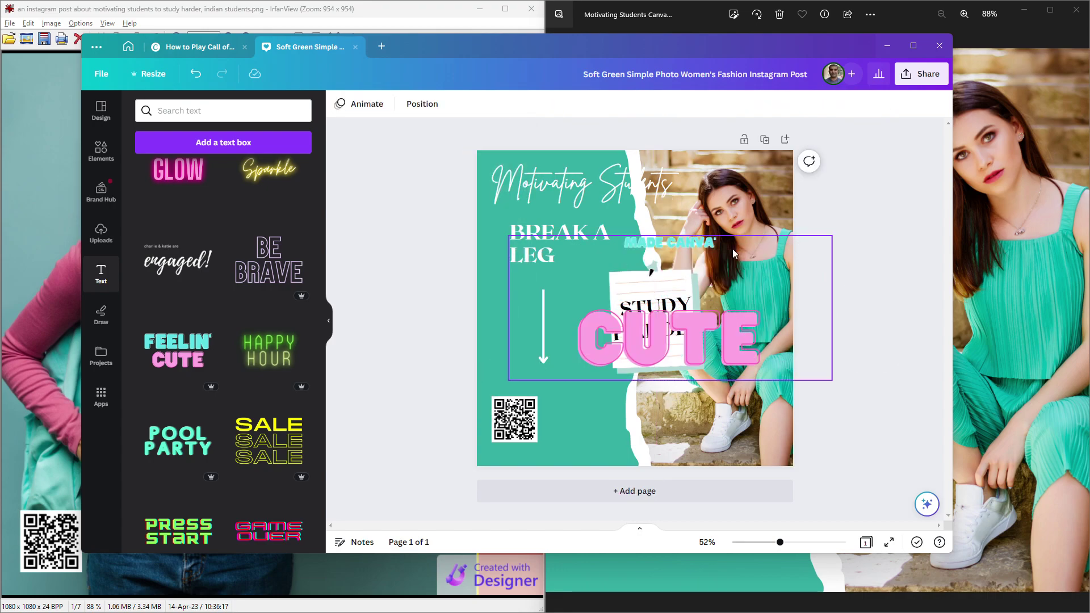
click(696, 243)
click(723, 349)
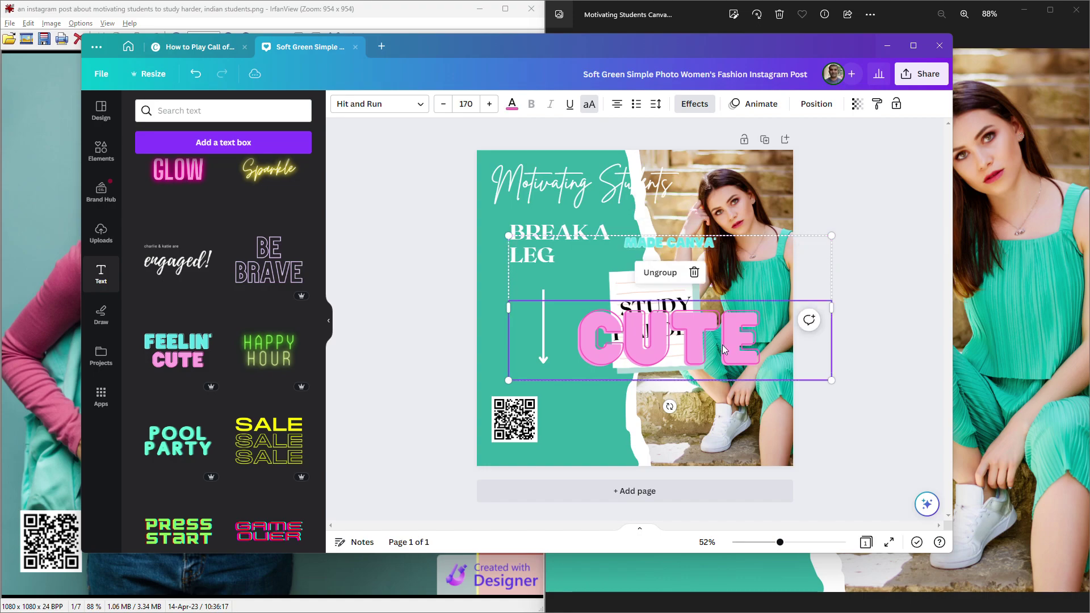
key(Delete)
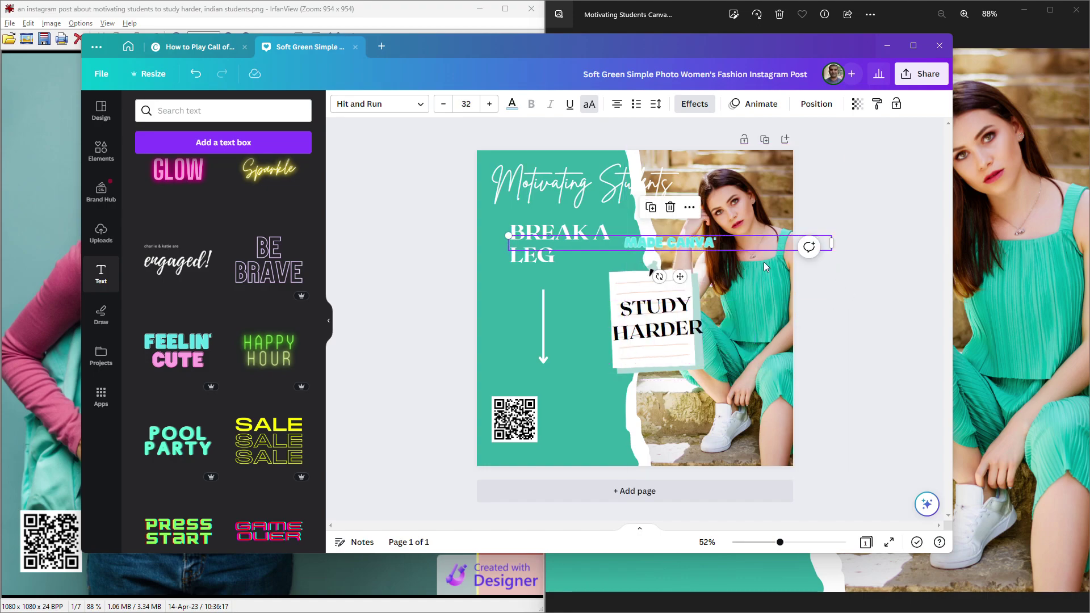
Complete the turquoise text as "MADE WITH CANVA", narrow its text box and place it in the post's lower-right corner
drag(653, 245, 711, 441)
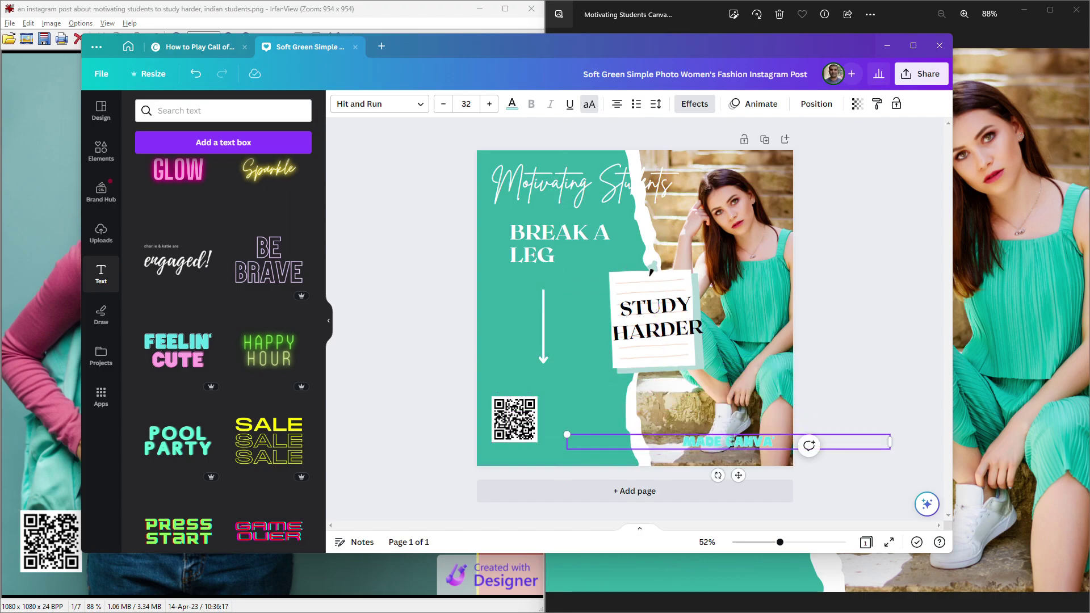
text(WITH)
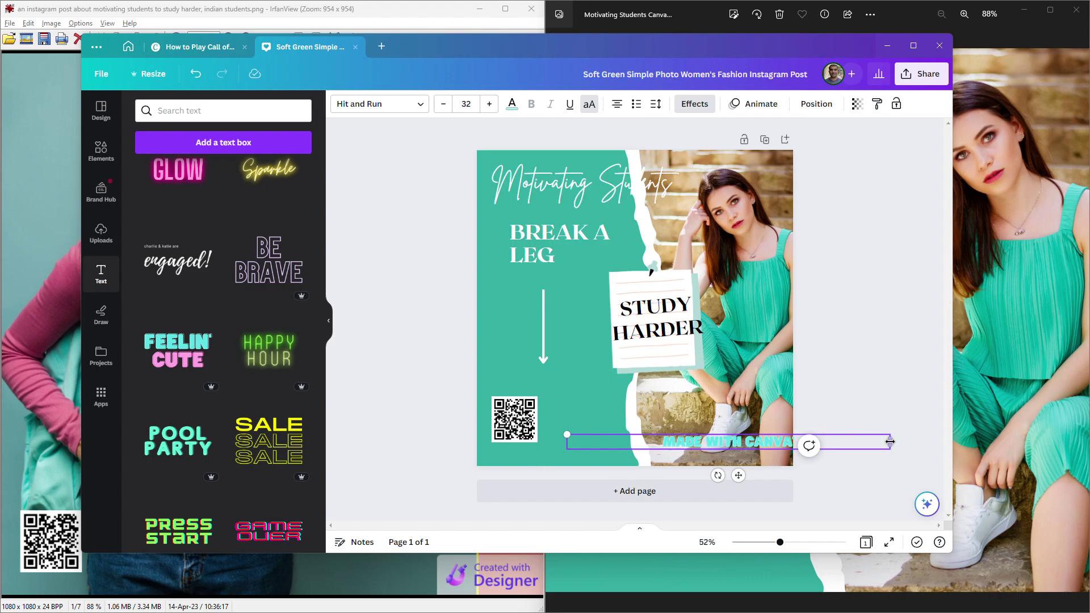
drag(890, 441, 730, 441)
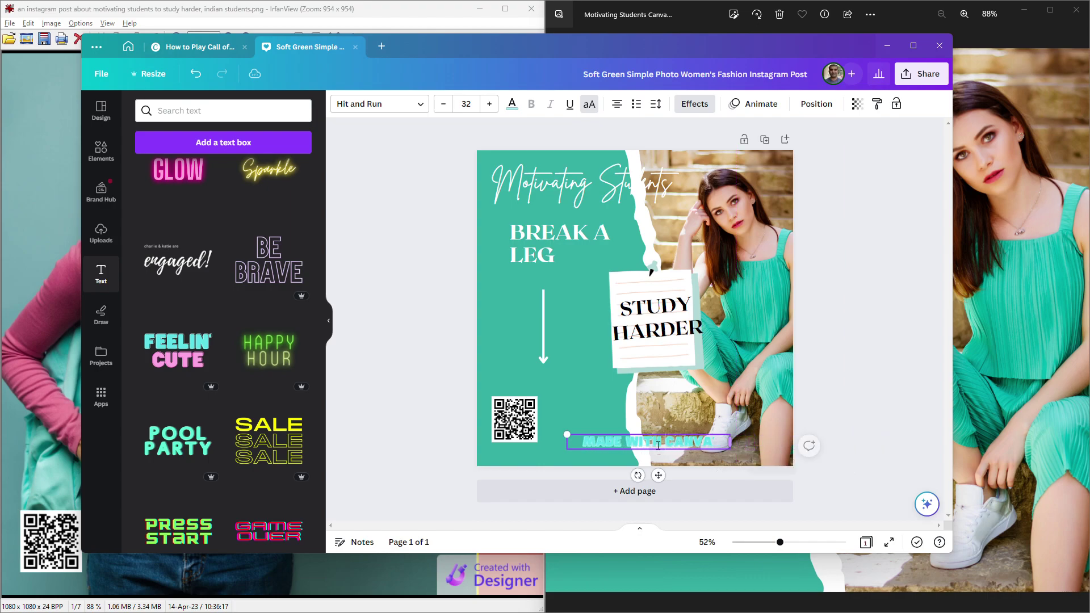
drag(700, 460, 722, 458)
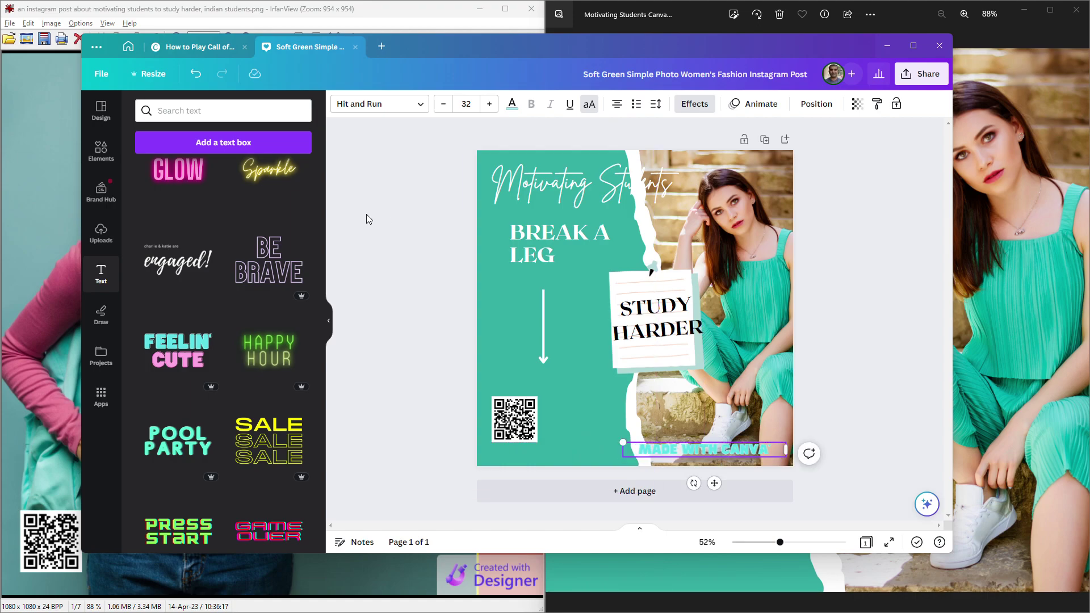
Try to recolor the "MADE WITH CANVA" label black, and reload the design page
click(512, 107)
click(179, 174)
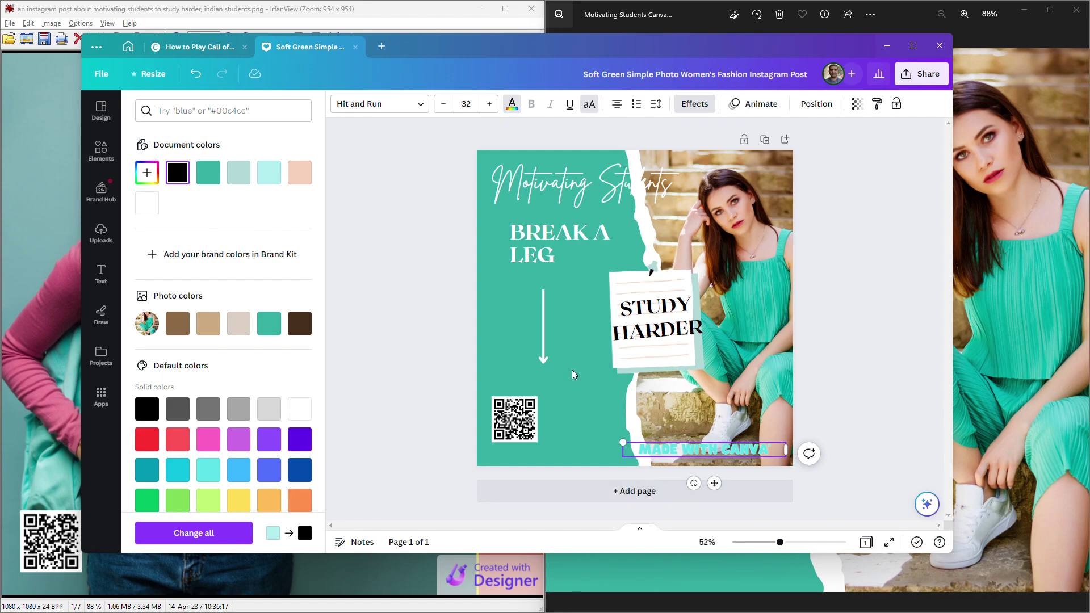
click(178, 173)
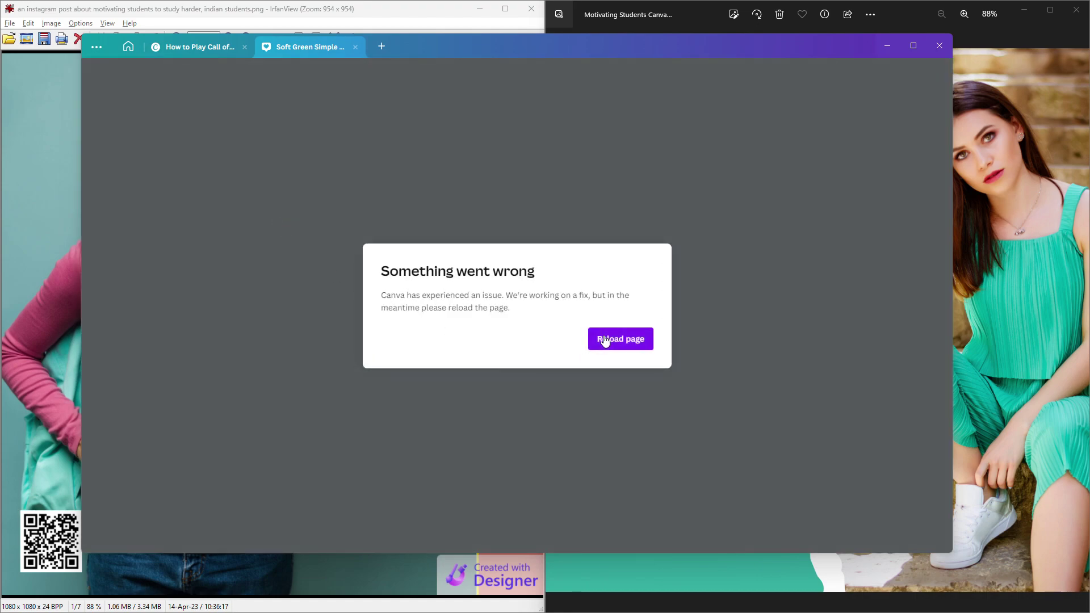
click(605, 340)
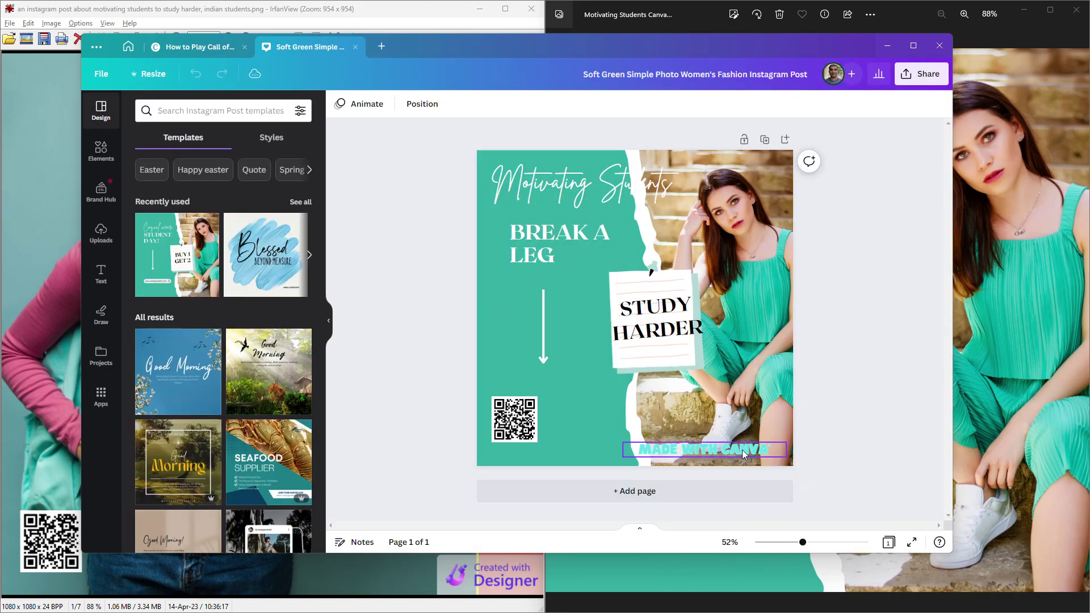
Try to recolor the "MADE WITH CANVA" label with the photo's dark brown, and with black on its whole text
click(713, 457)
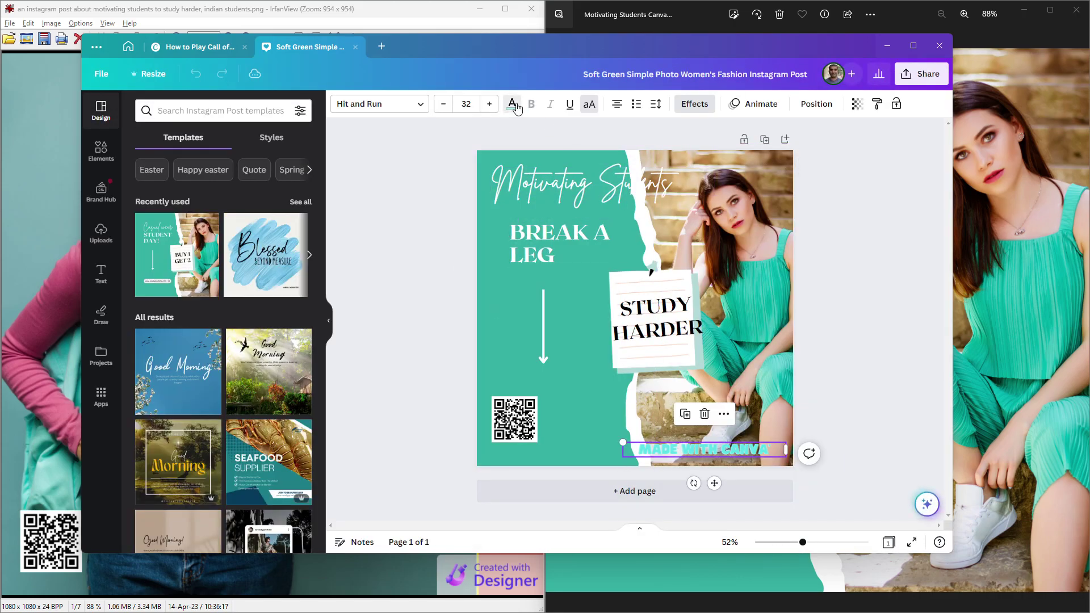
click(512, 104)
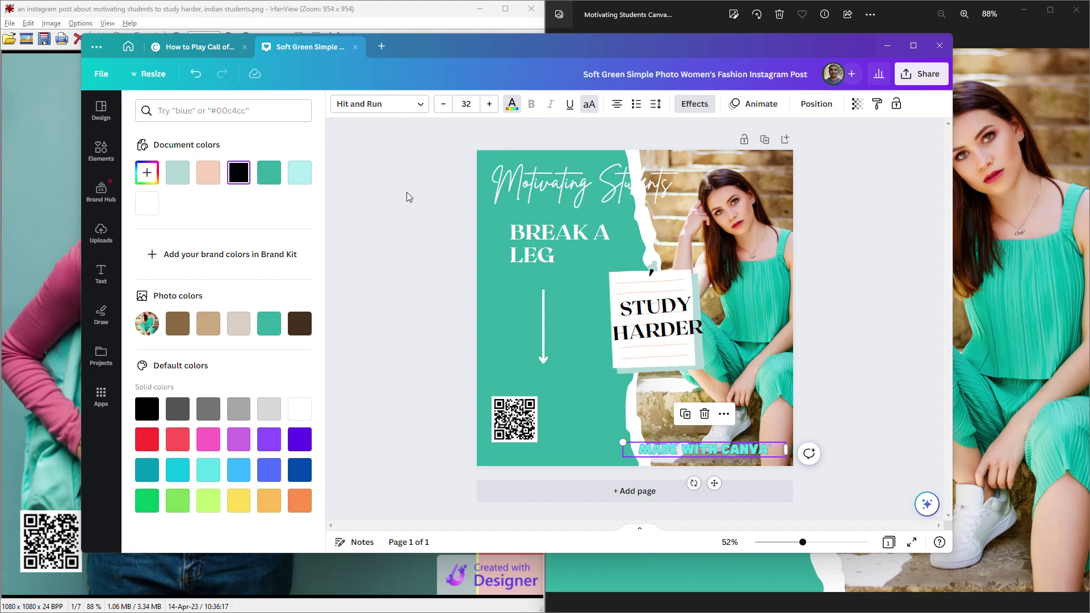
click(300, 324)
drag(732, 455, 482, 152)
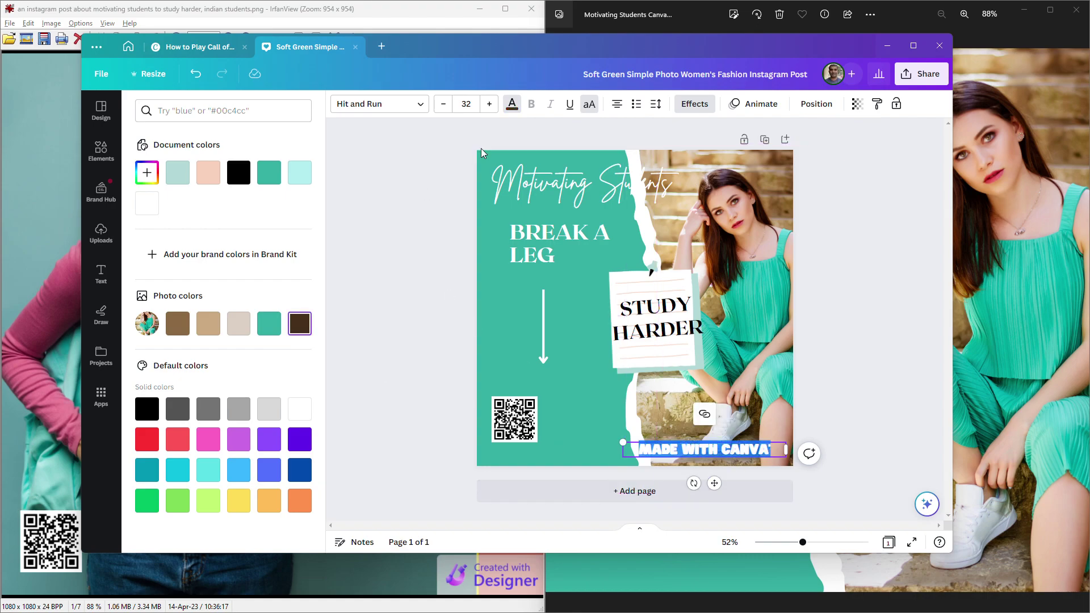
click(512, 111)
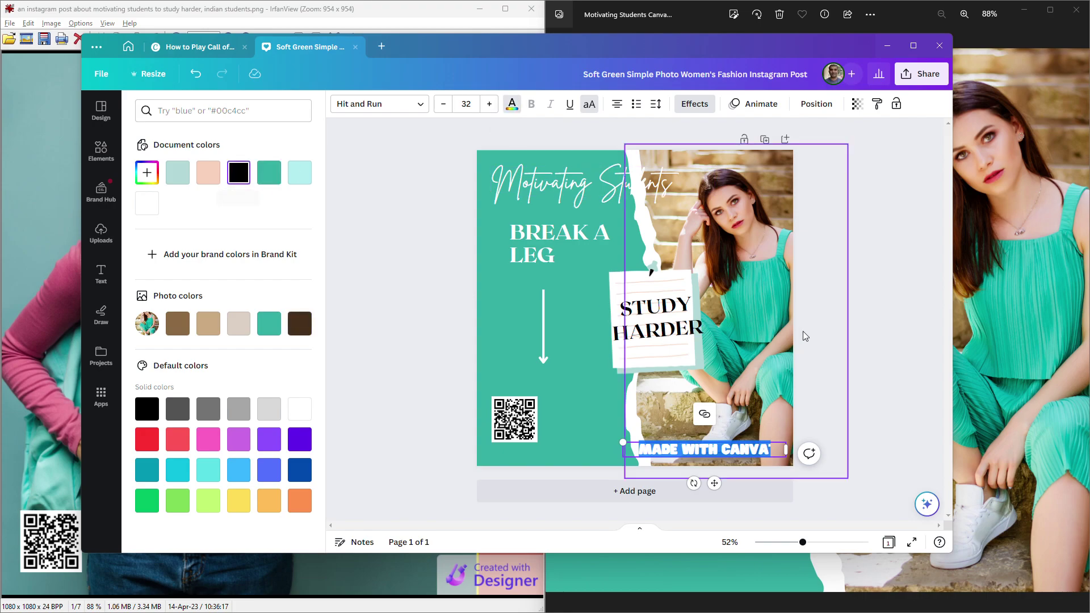
click(826, 315)
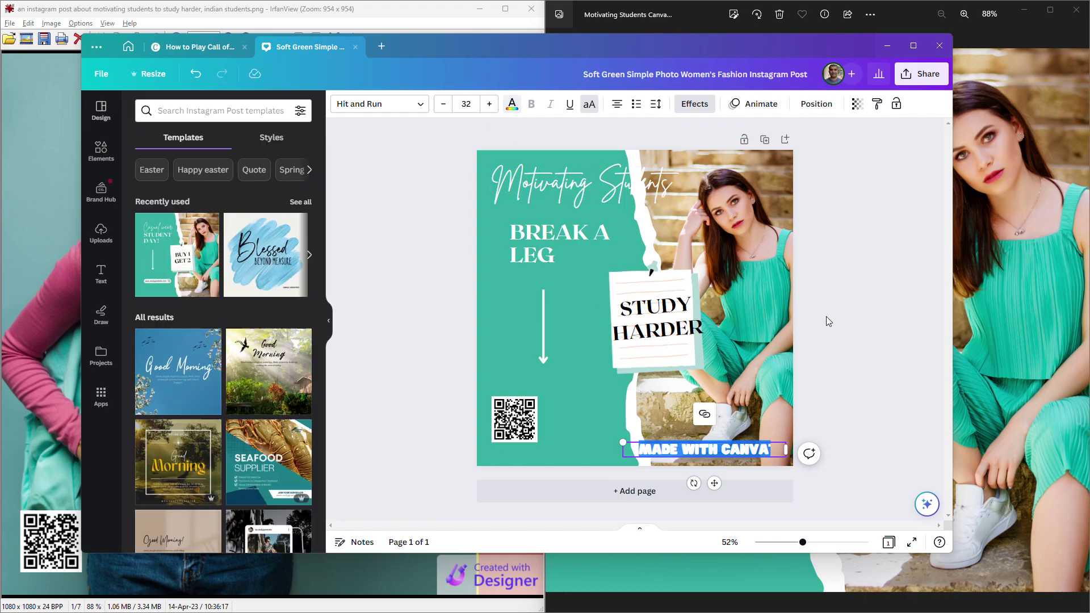
Set the color of the whole "MADE WITH CANVA" text to #B80000 and apply that change to all black items in the design
click(745, 455)
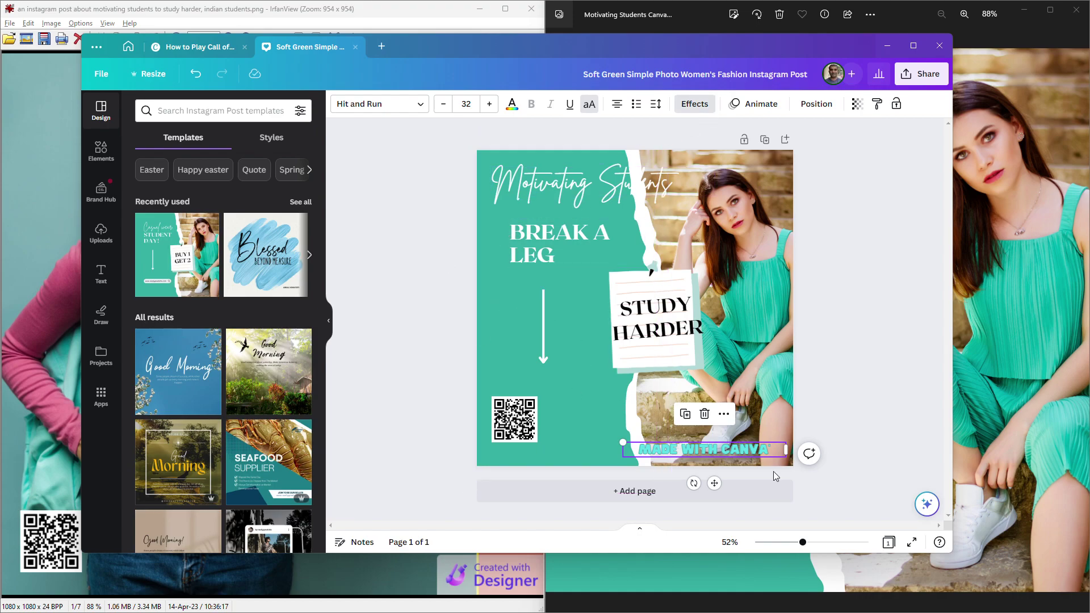
double_click(742, 449)
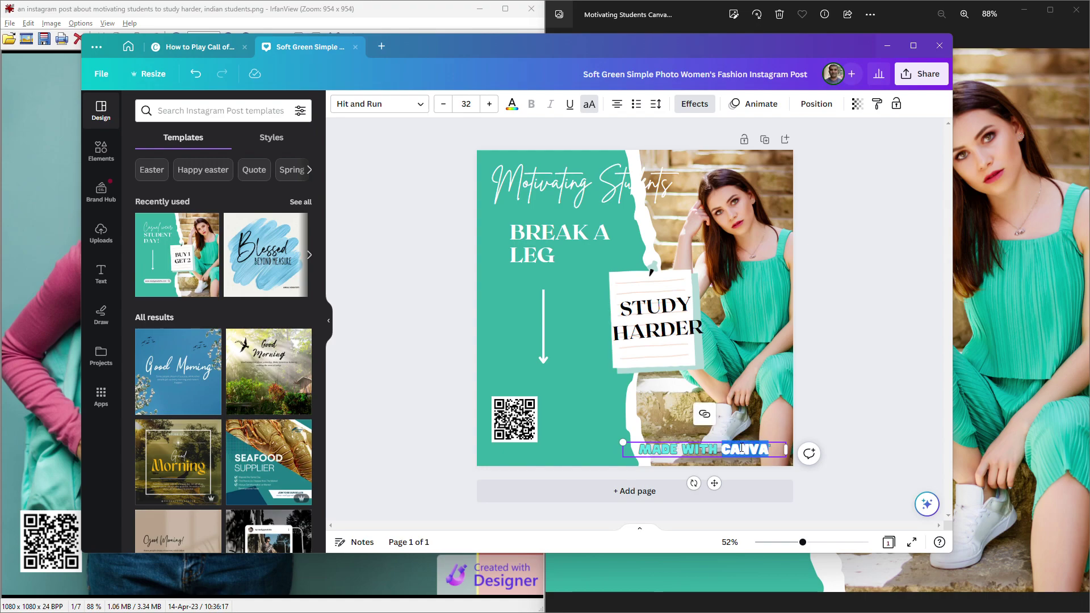
key(ctrl+a)
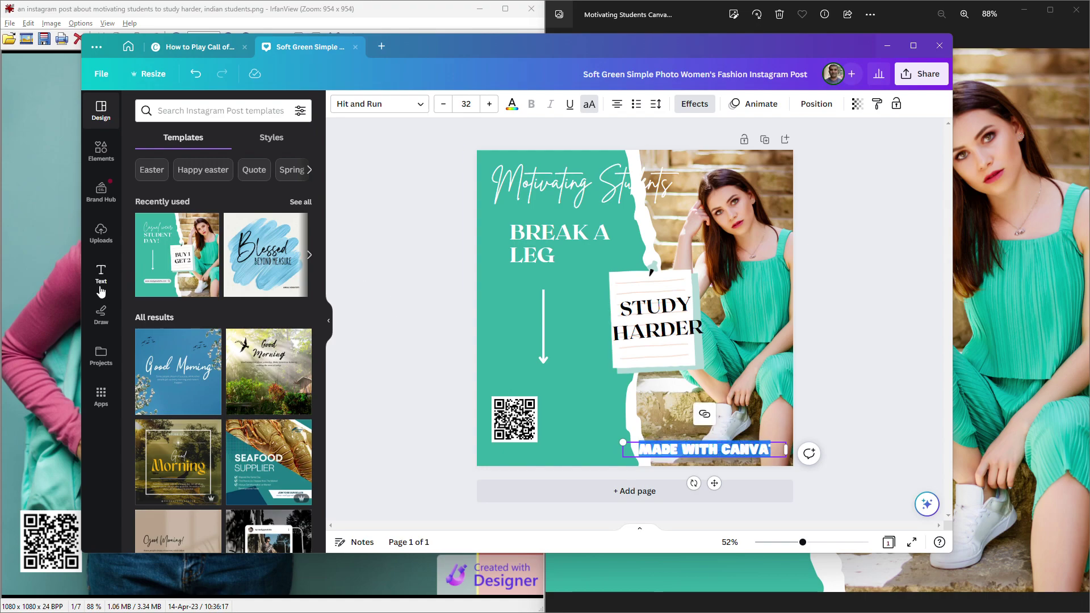
click(512, 104)
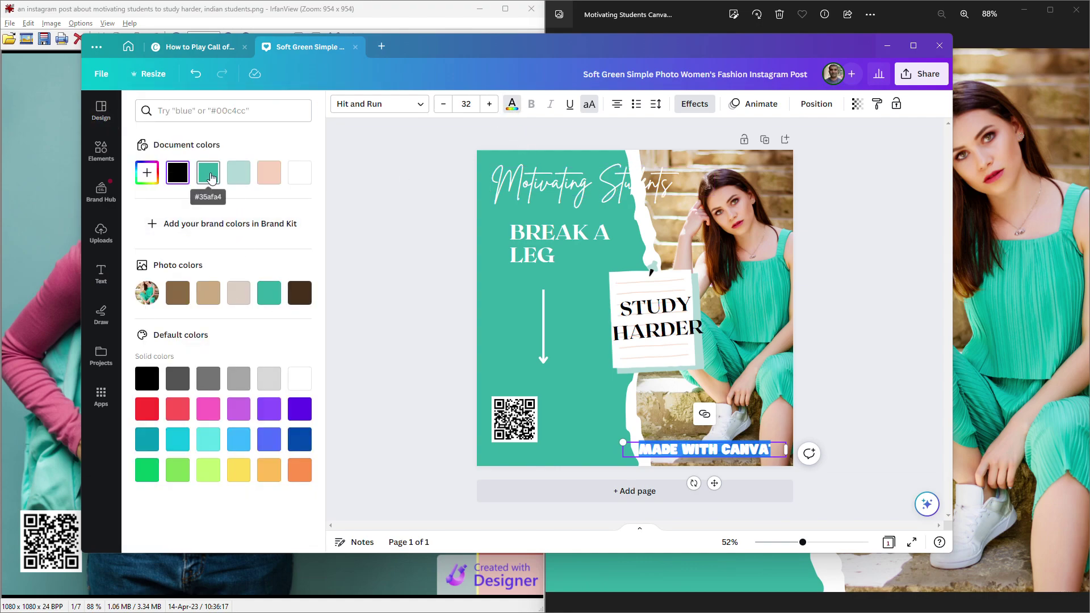
click(178, 175)
drag(191, 237, 299, 215)
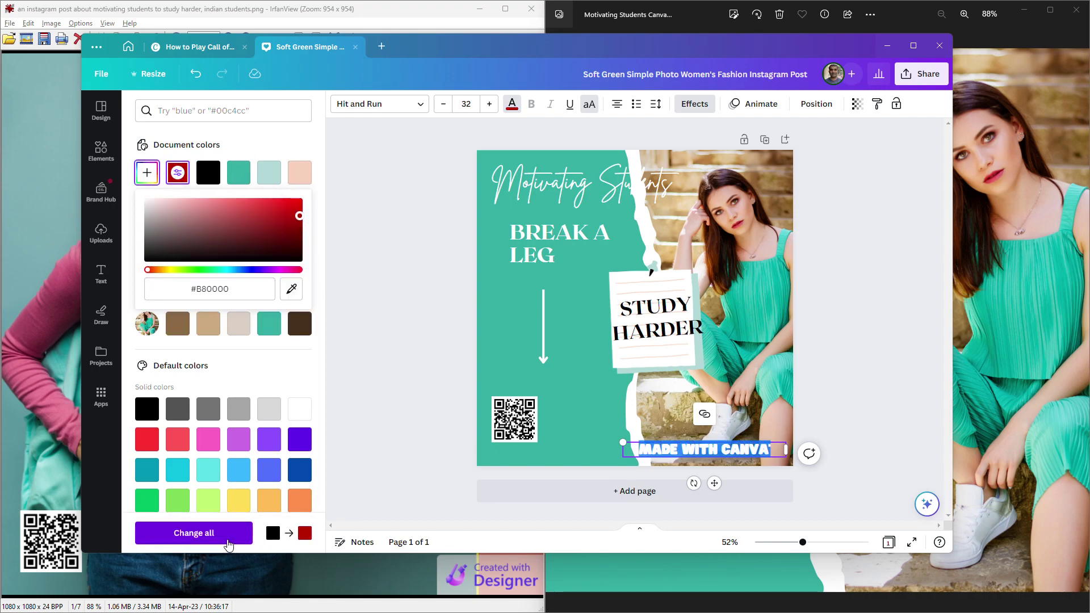
click(221, 538)
click(848, 358)
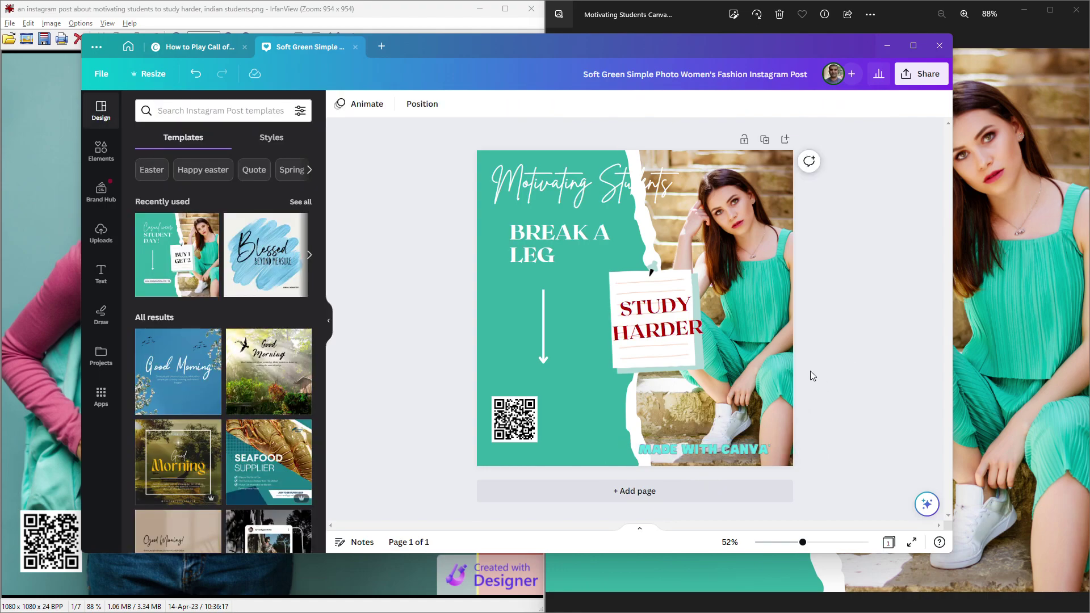
Delete the turquoise "MADE WITH CANVA" label from the post
click(723, 451)
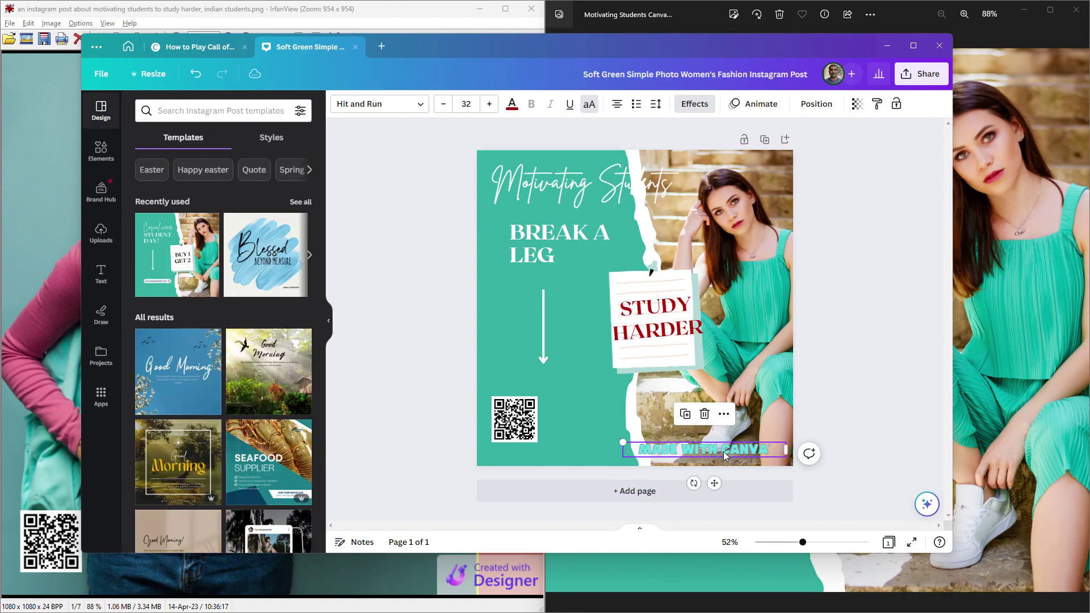
click(724, 413)
click(704, 415)
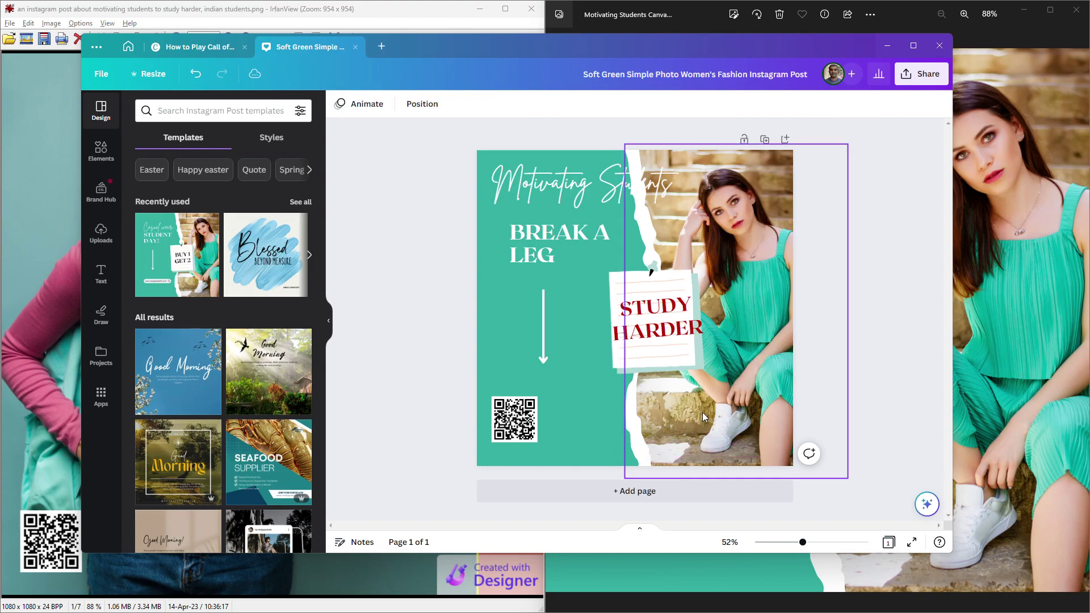
click(812, 387)
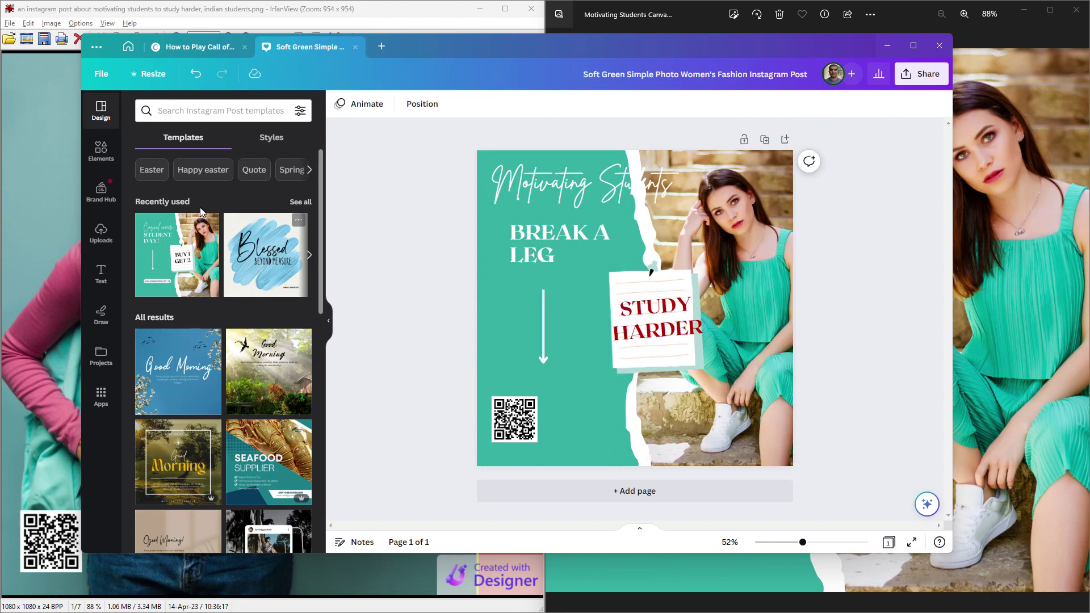
Add a subheading reading "made with canva" and place it in the post's lower-right corner
click(101, 274)
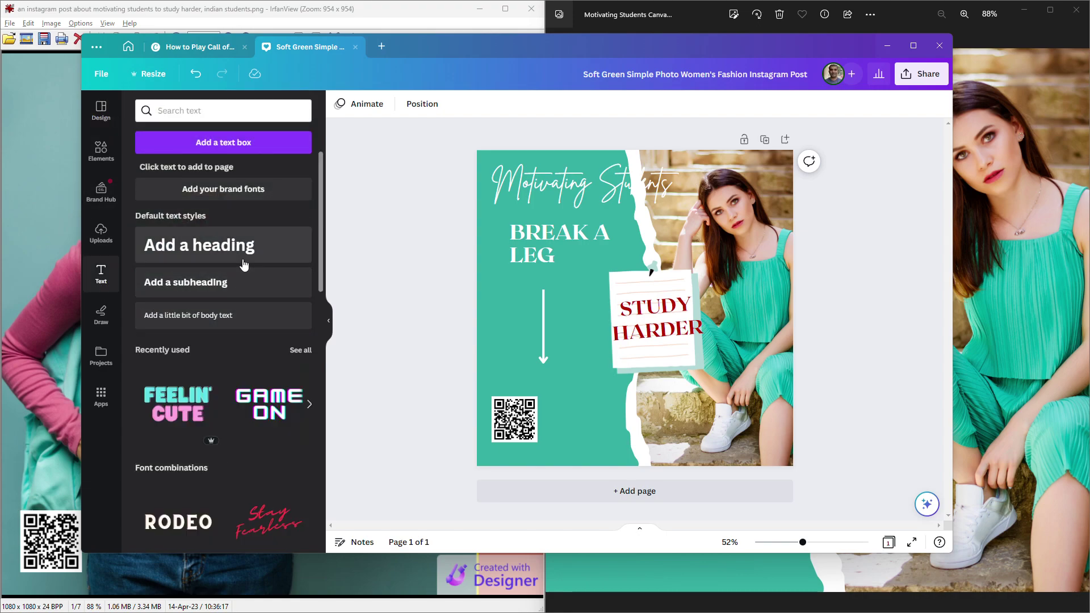
click(244, 284)
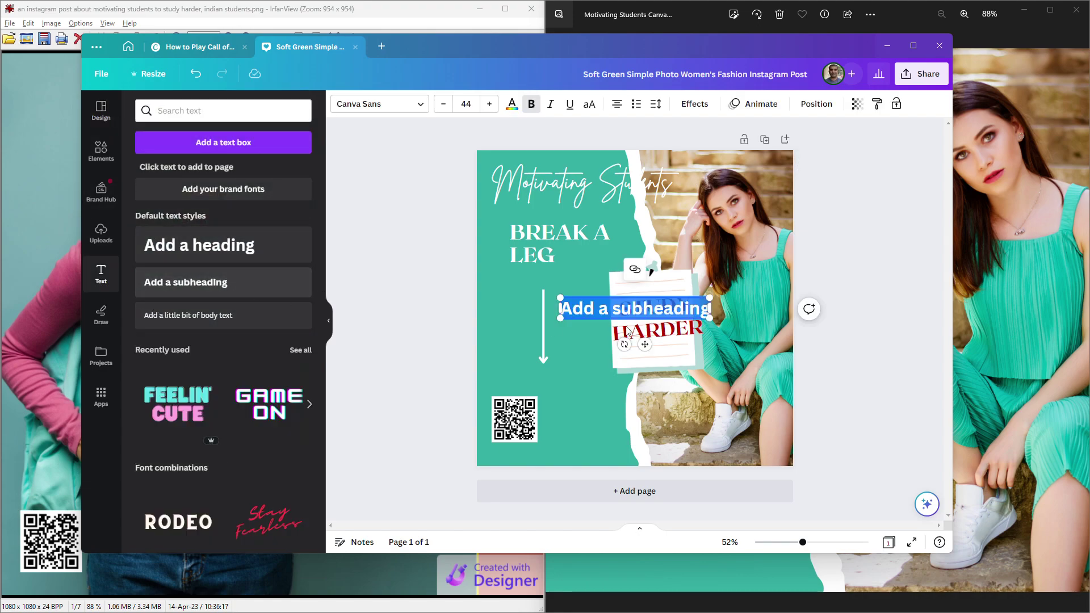
text(made with)
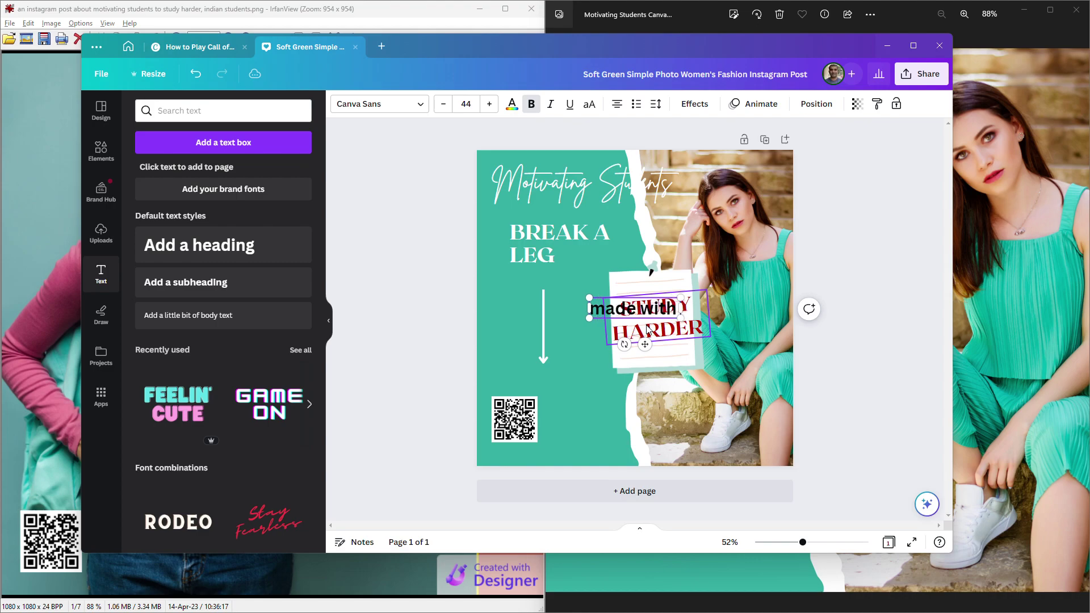
text( canva)
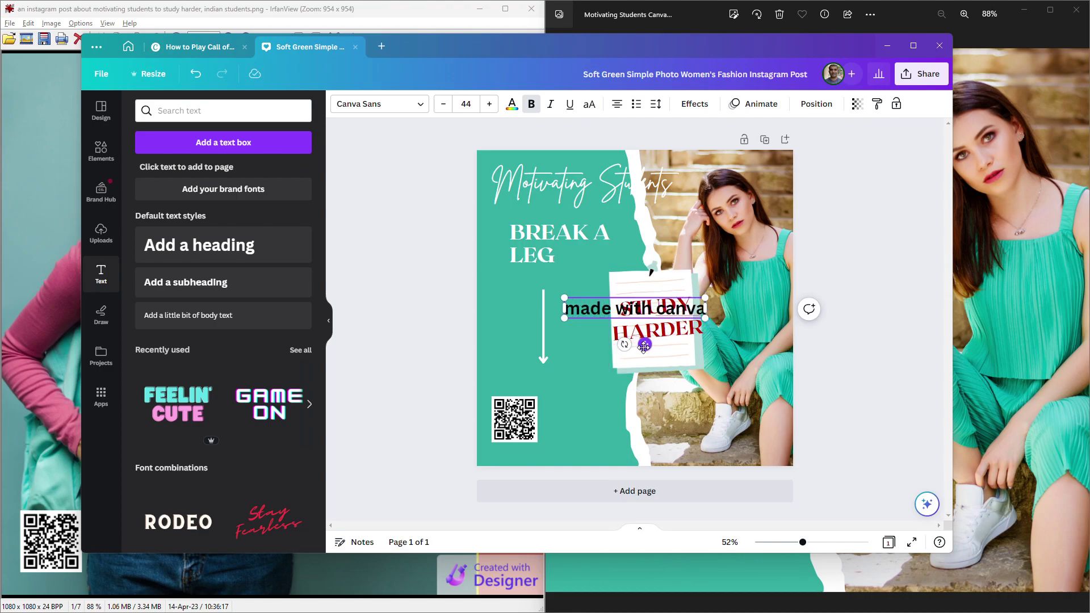
drag(643, 346, 724, 485)
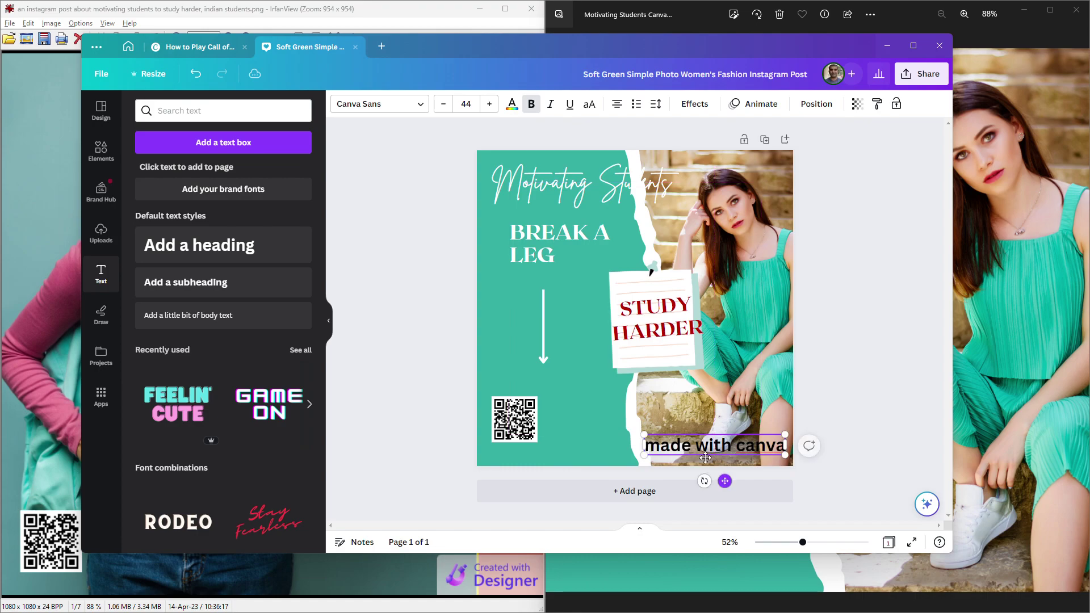
Set the "made with canva" label's font size to 32 and move it closer to the post's lower-right corner
click(466, 104)
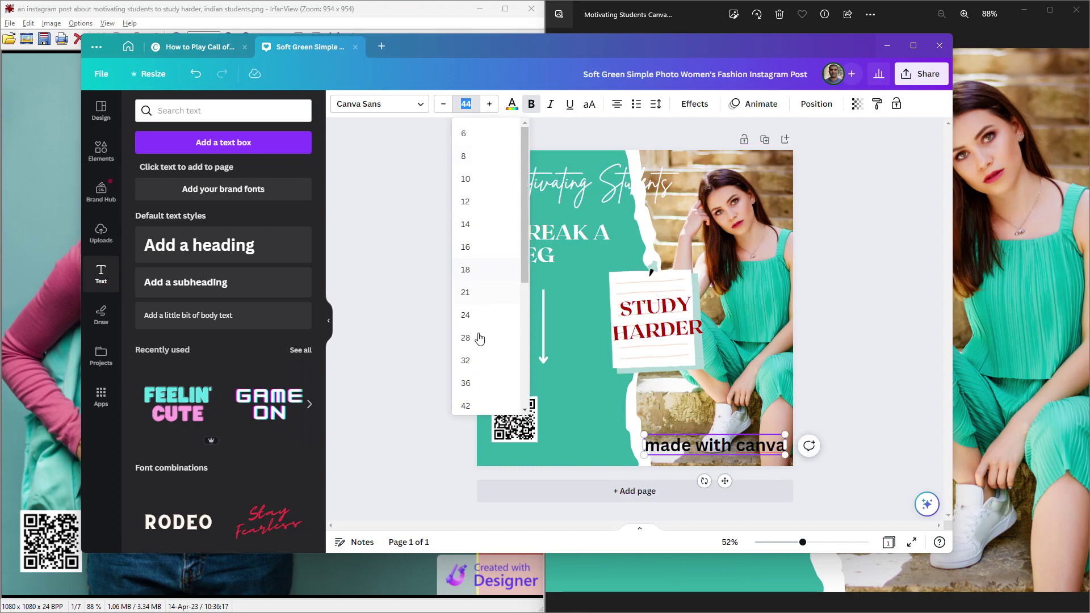
click(466, 360)
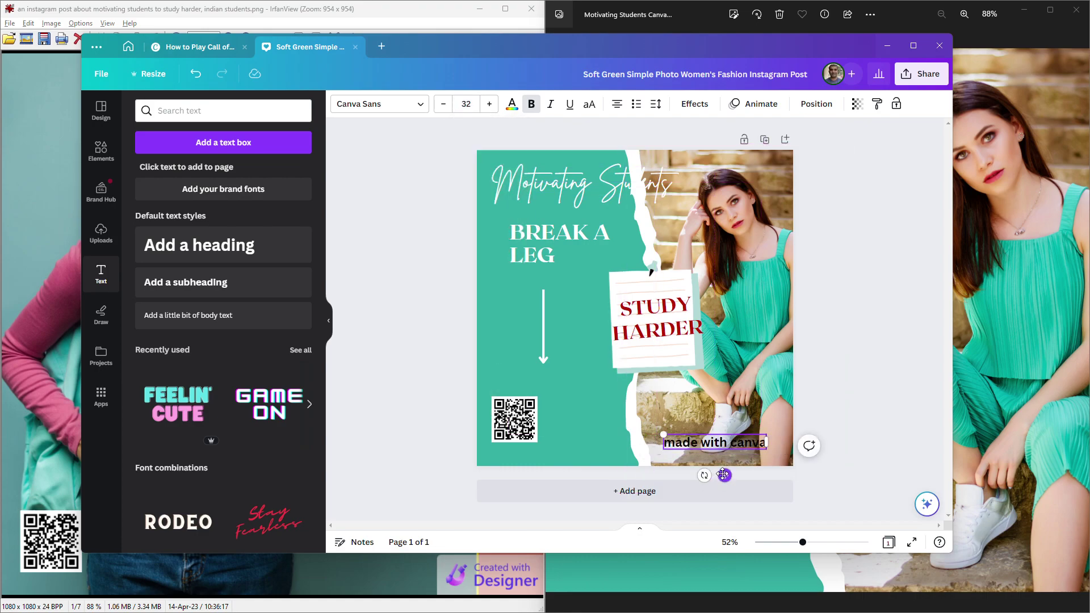
drag(725, 476, 737, 481)
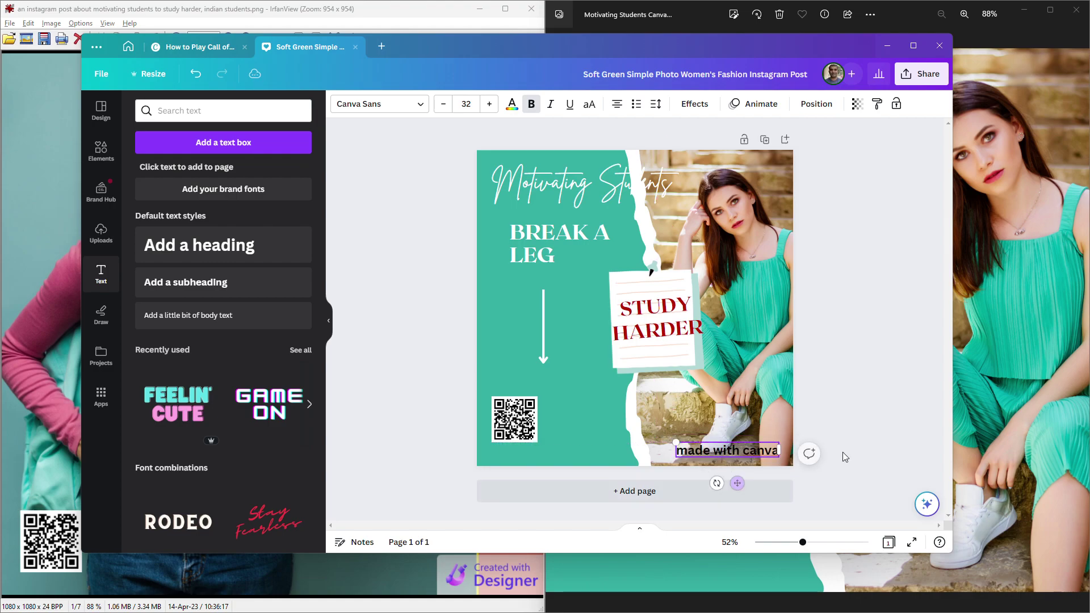
click(858, 416)
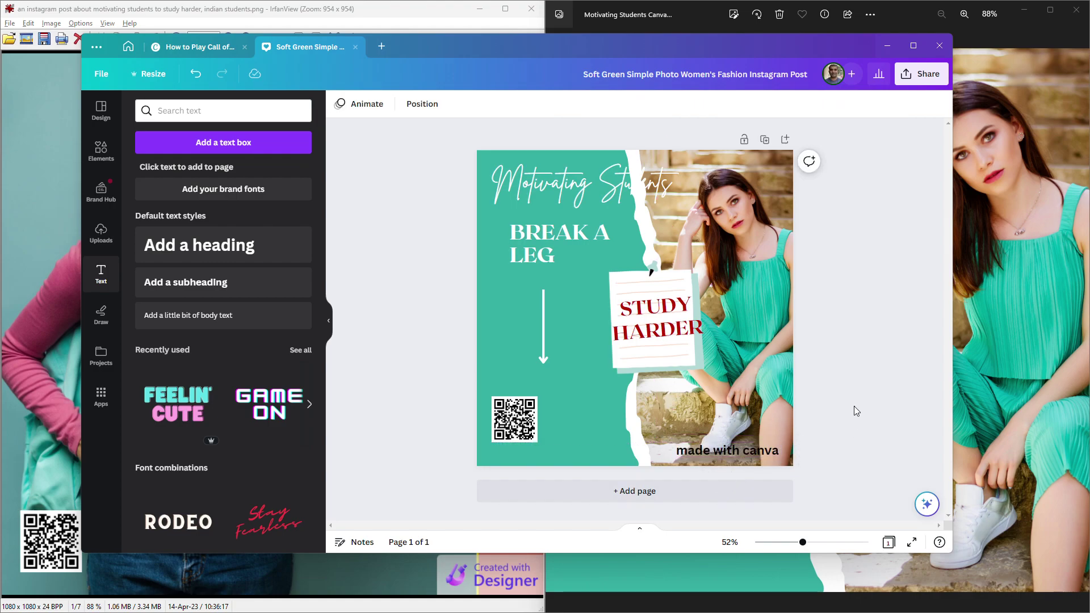
Download the updated post as a PNG and save it in the Downloads folder under the suggested file name
click(921, 74)
click(795, 365)
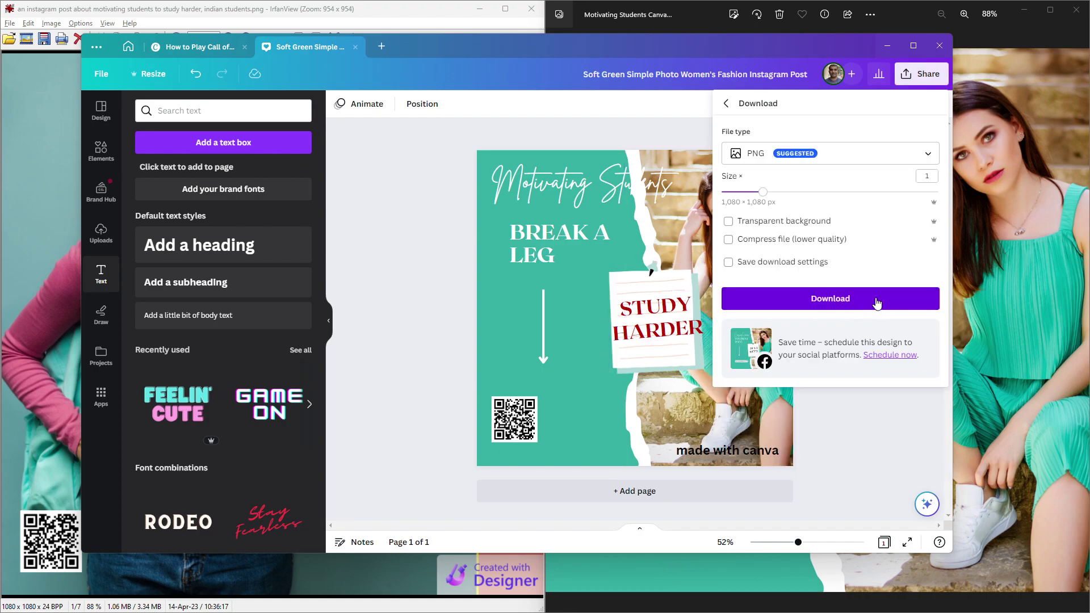
click(875, 310)
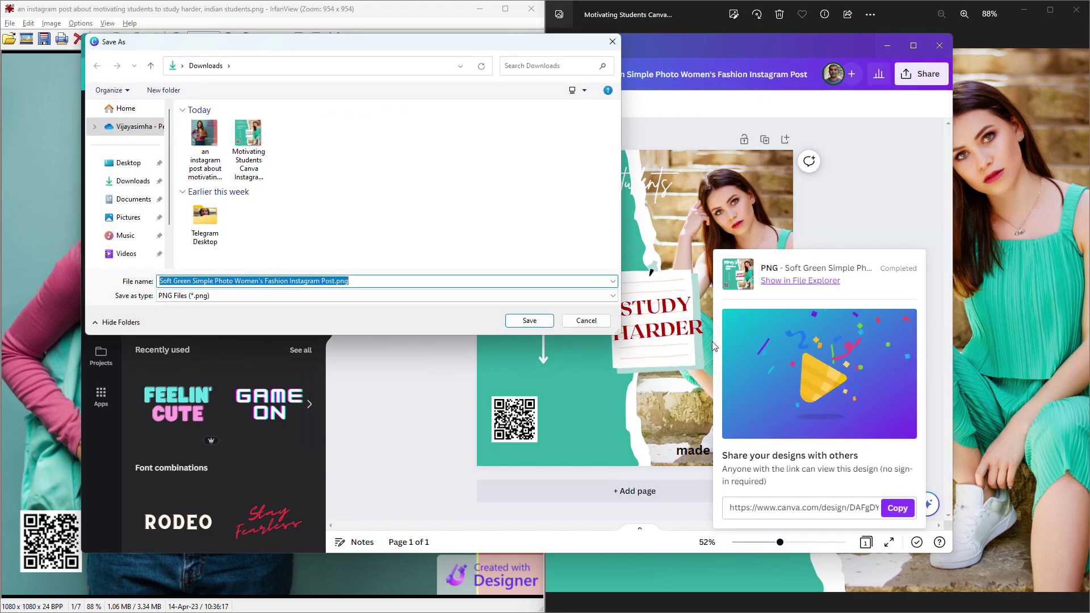
click(543, 322)
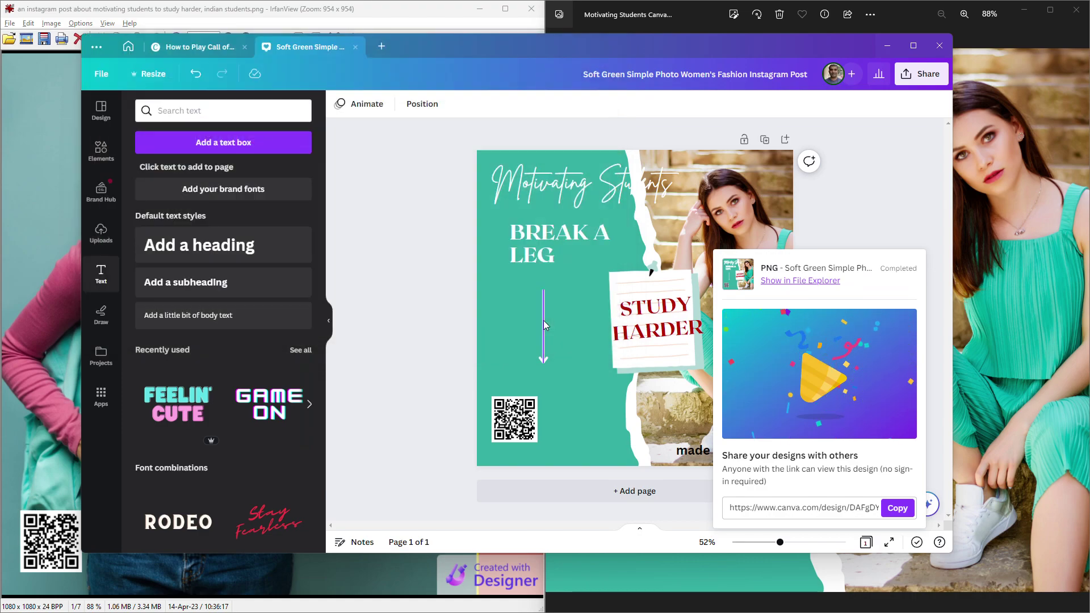
Close the old "Motivating Students Canva" image in Photos, switch to File Explorer and delete that image from the Downloads folder
key(alt+Tab)
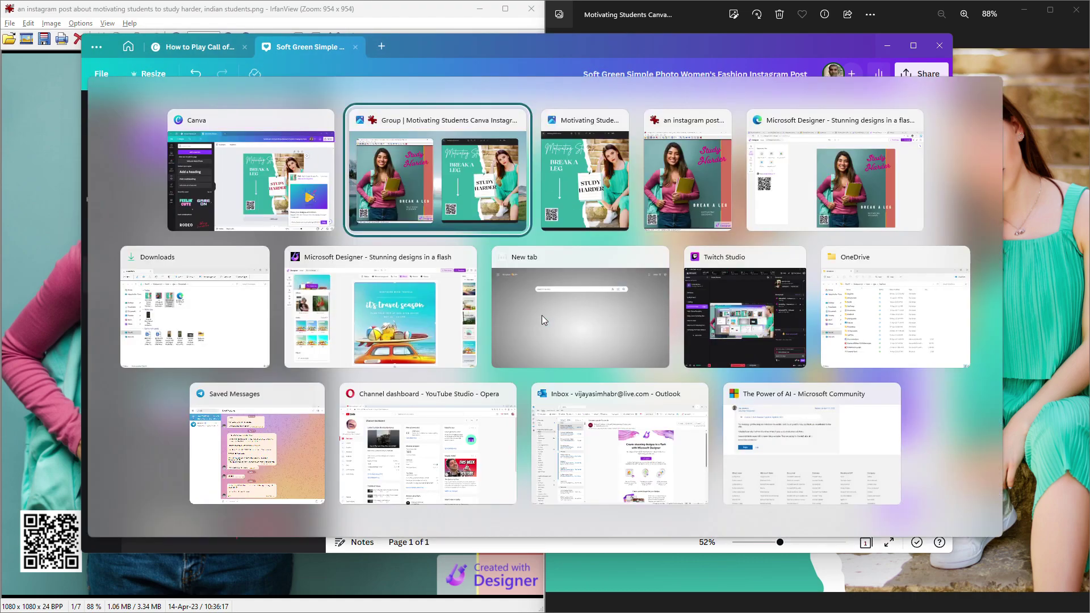
key(alt+Tab)
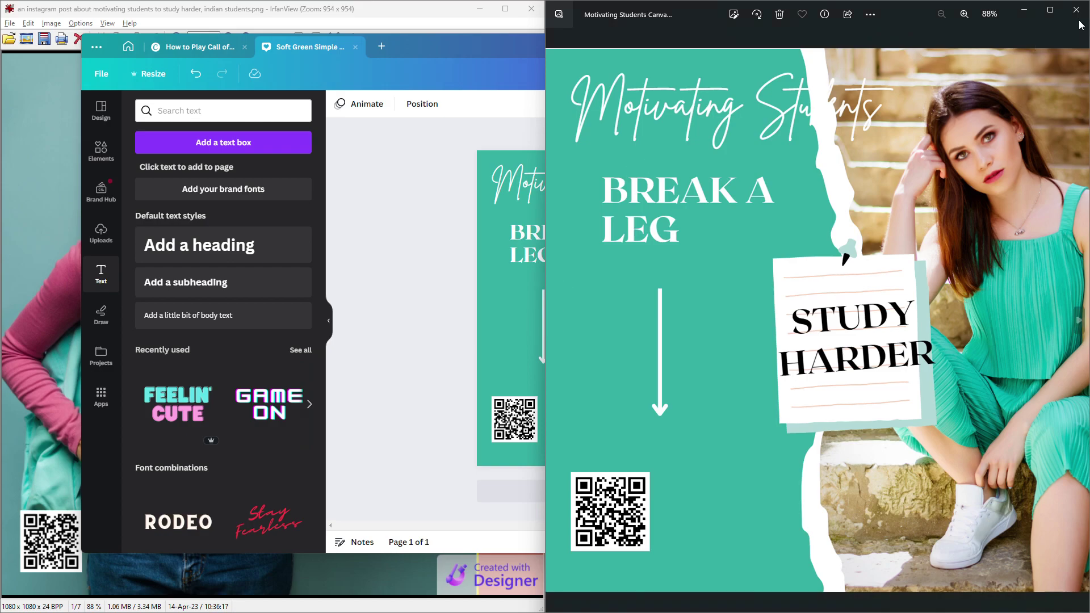
click(1079, 14)
key(alt+Tab)
key(alt+Tab)
key(alt+Tab)
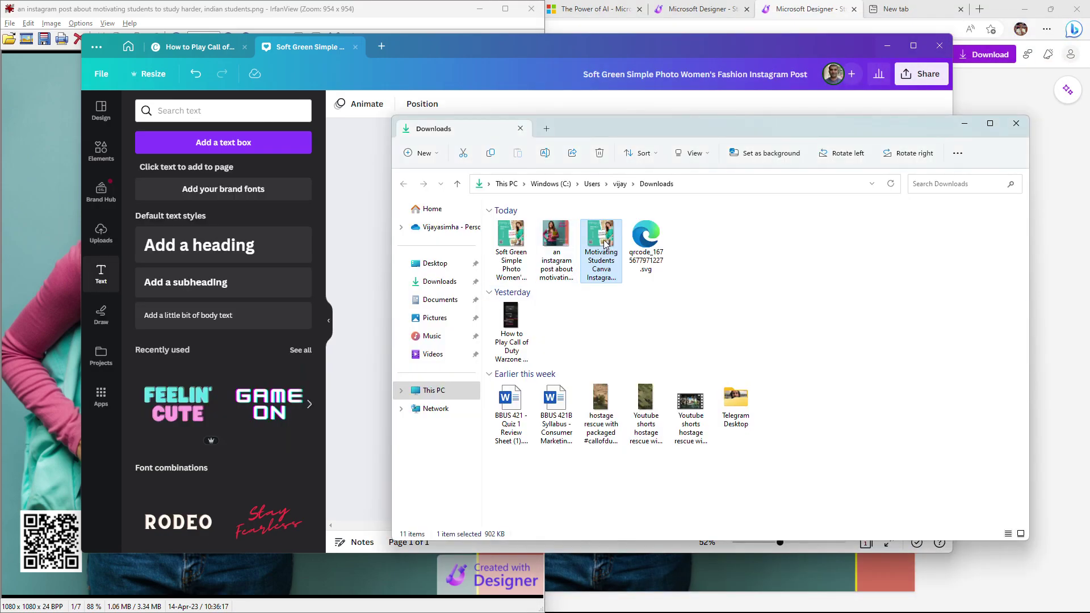
key(Home)
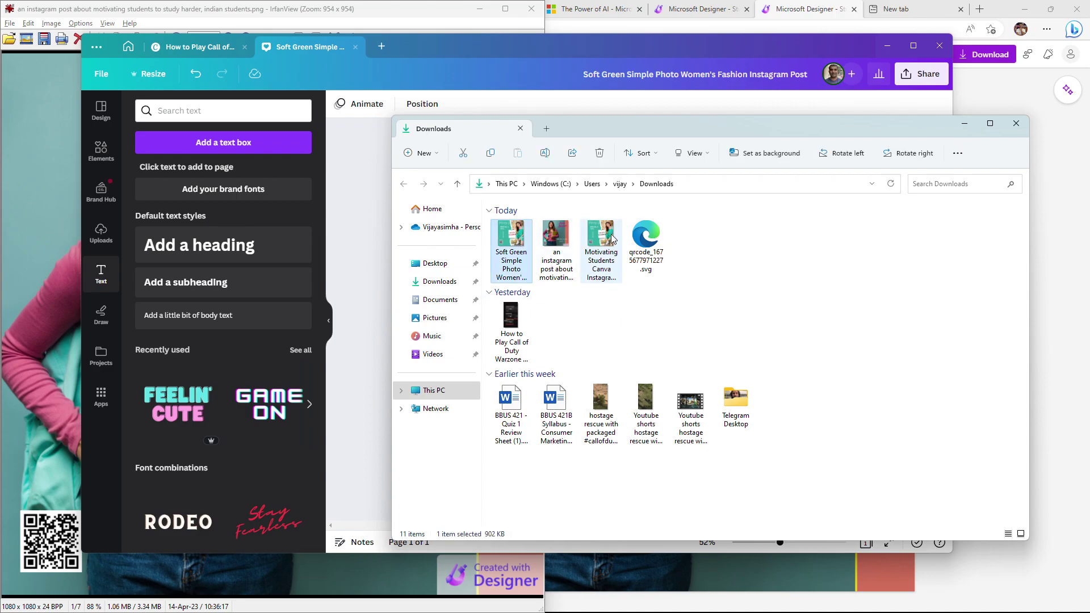
Open "Soft Green Simple Photo Women's Fashion Instagram Post.png" in Photos and show it side by side with the Designer post in IrfanView
right_click(516, 239)
mouse_move(646, 294)
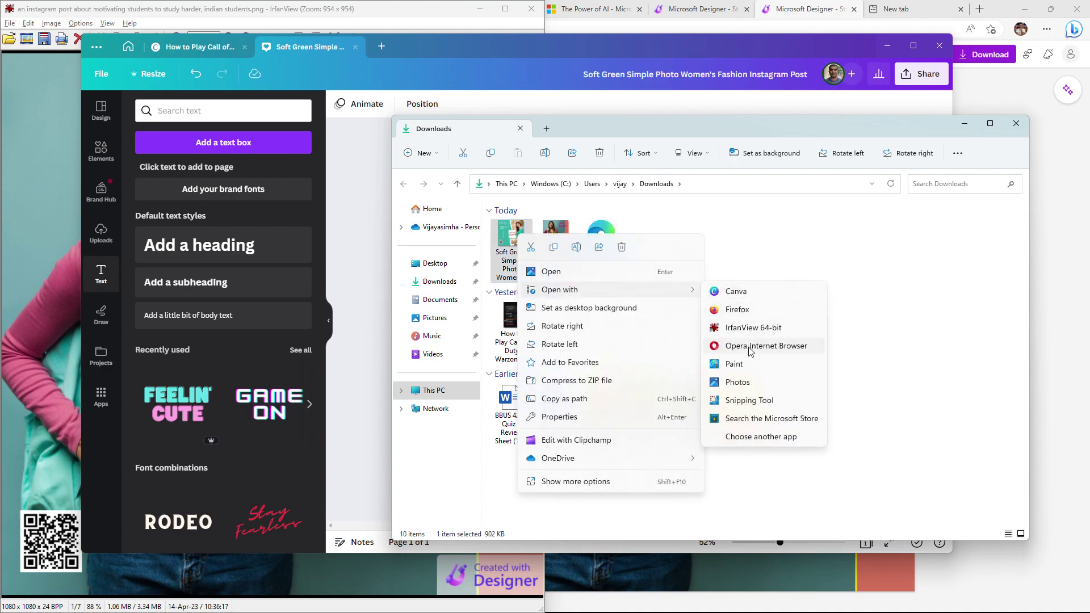
click(751, 382)
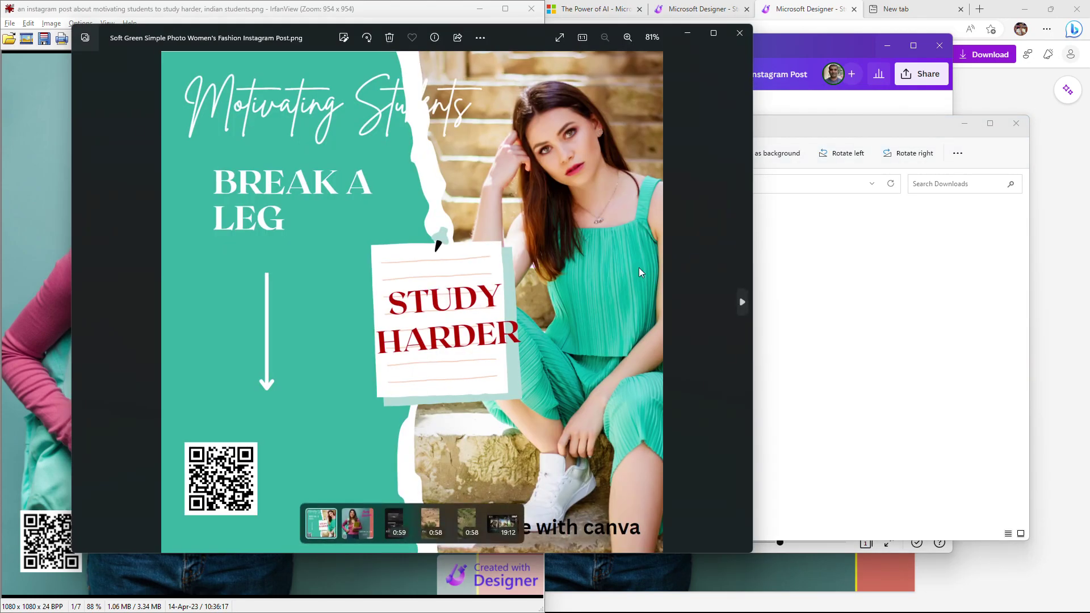
key(super+Right)
click(430, 142)
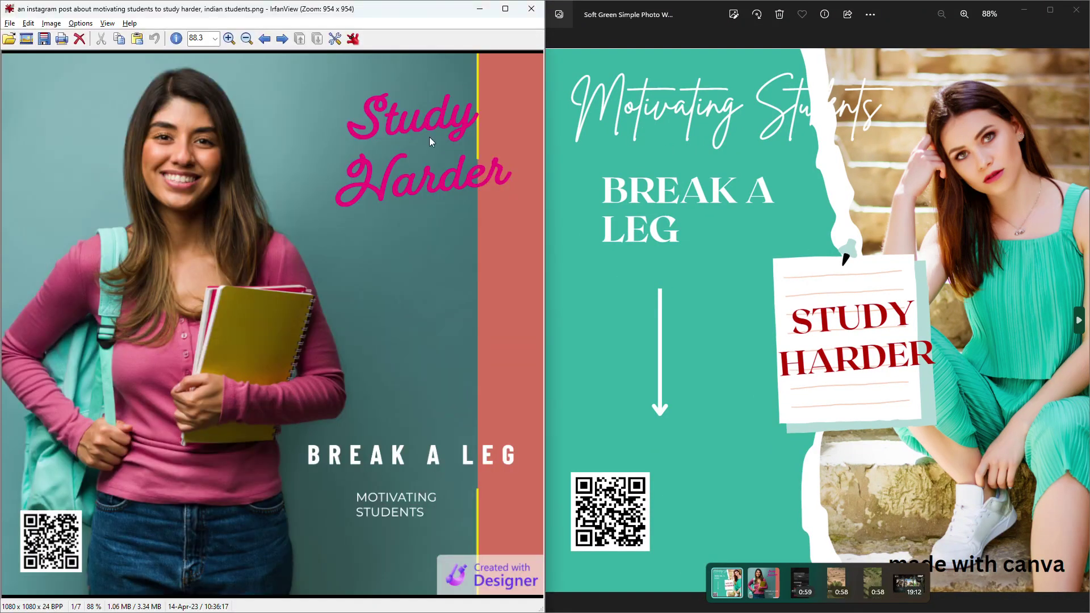